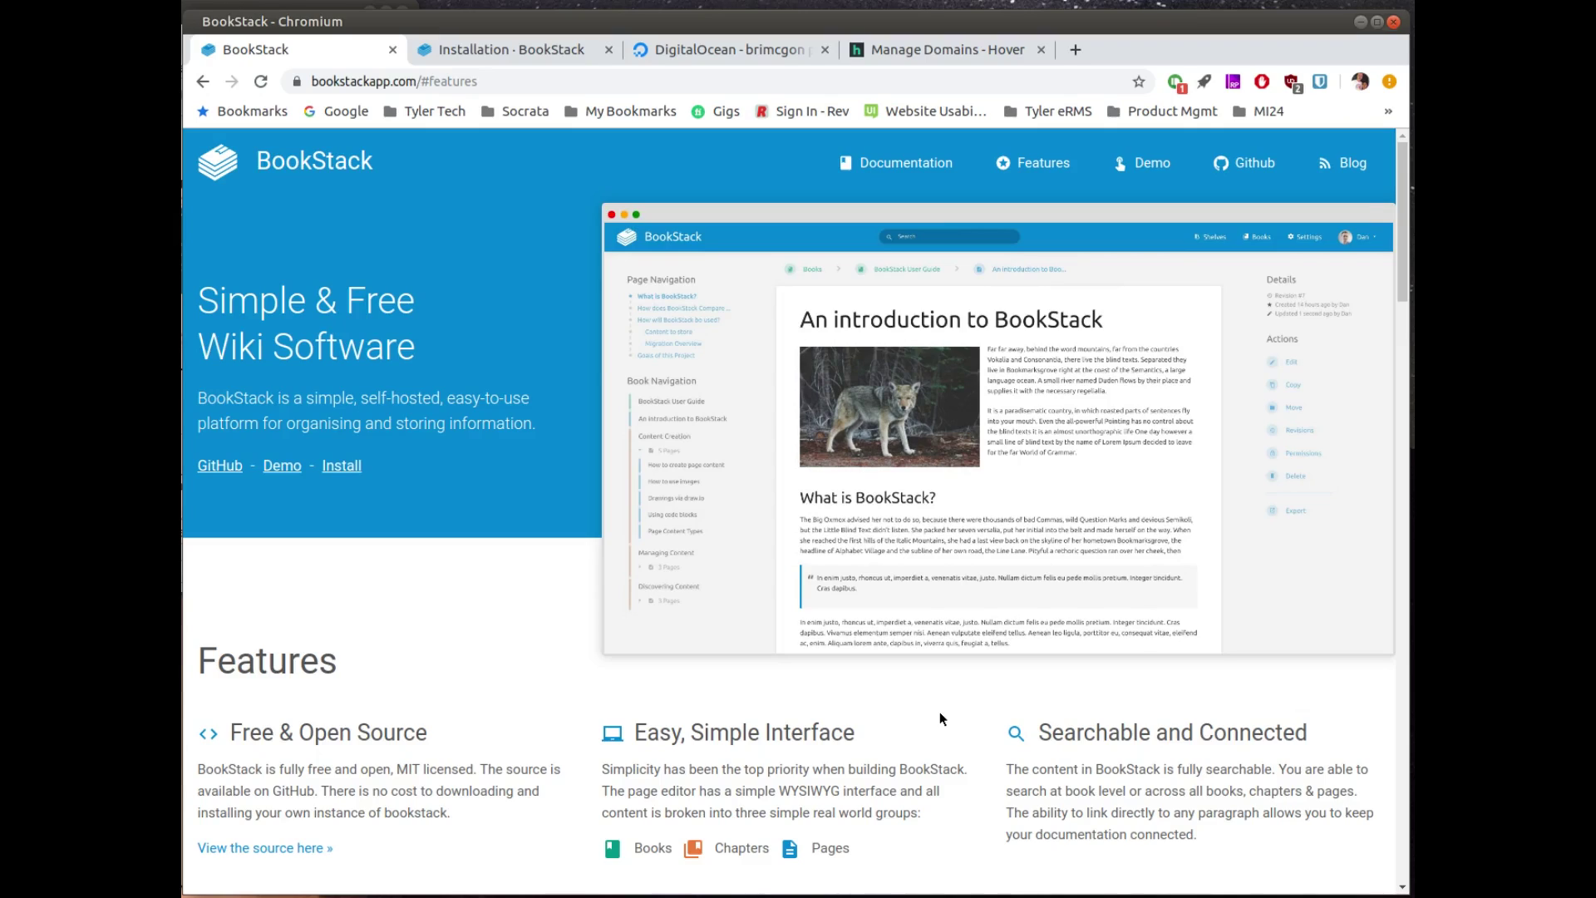
Step: Browse BookStack's Features and Screenshots, then bring up the Ubuntu 18.04 installation script docs
{"action": "scroll", "coordinate": [940, 713], "scroll_direction": "down", "scroll_amount": 6}
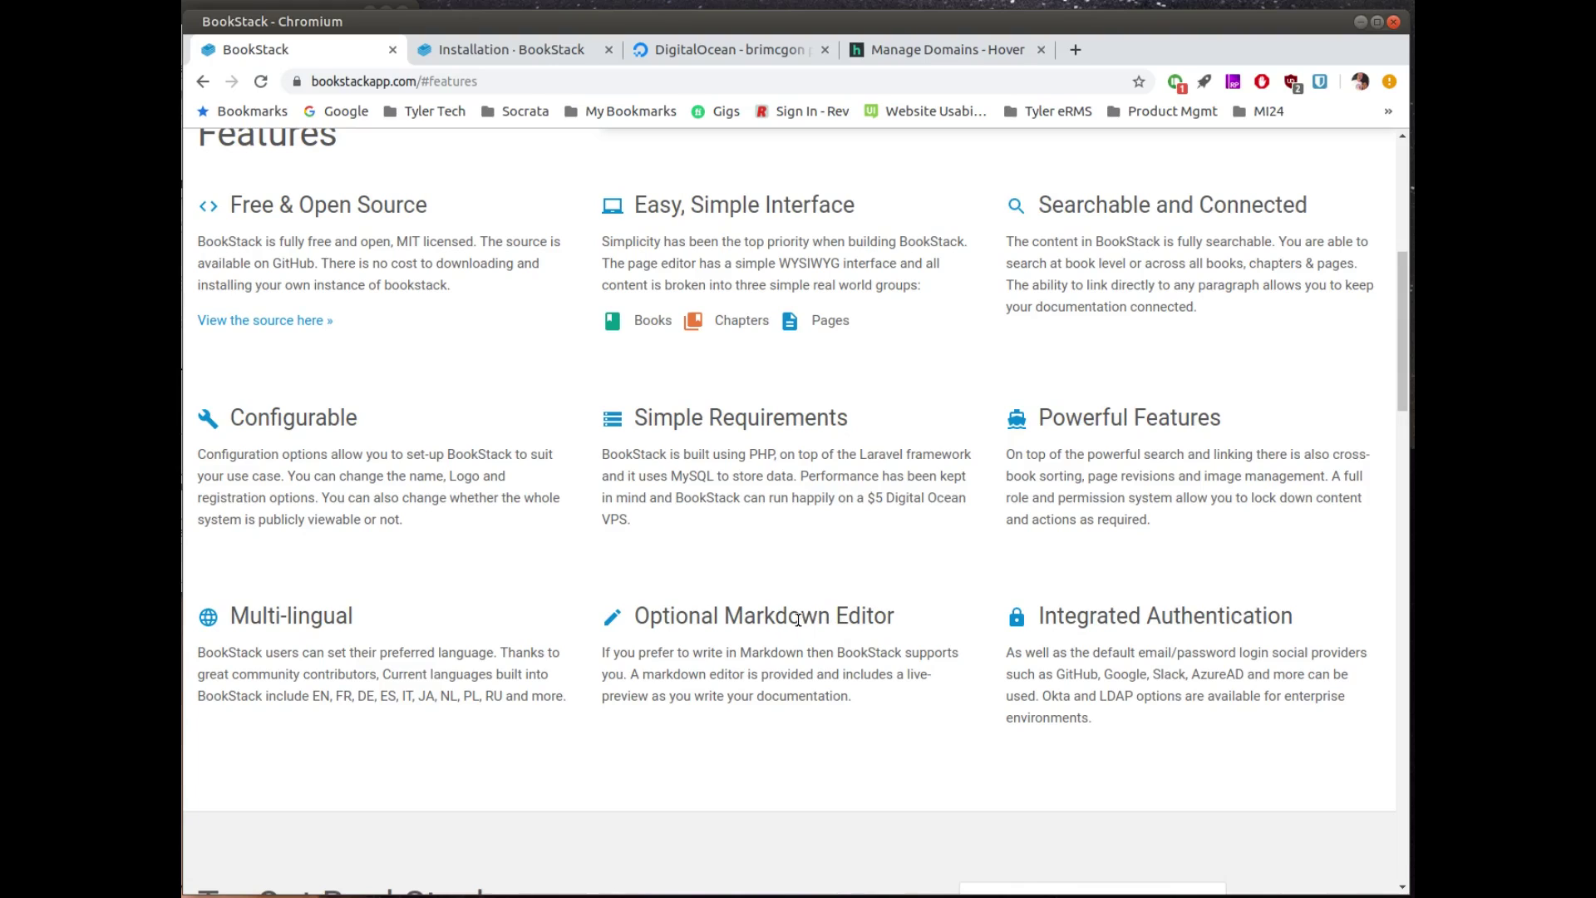
{"action": "scroll", "coordinate": [797, 618], "scroll_direction": "down", "scroll_amount": 7}
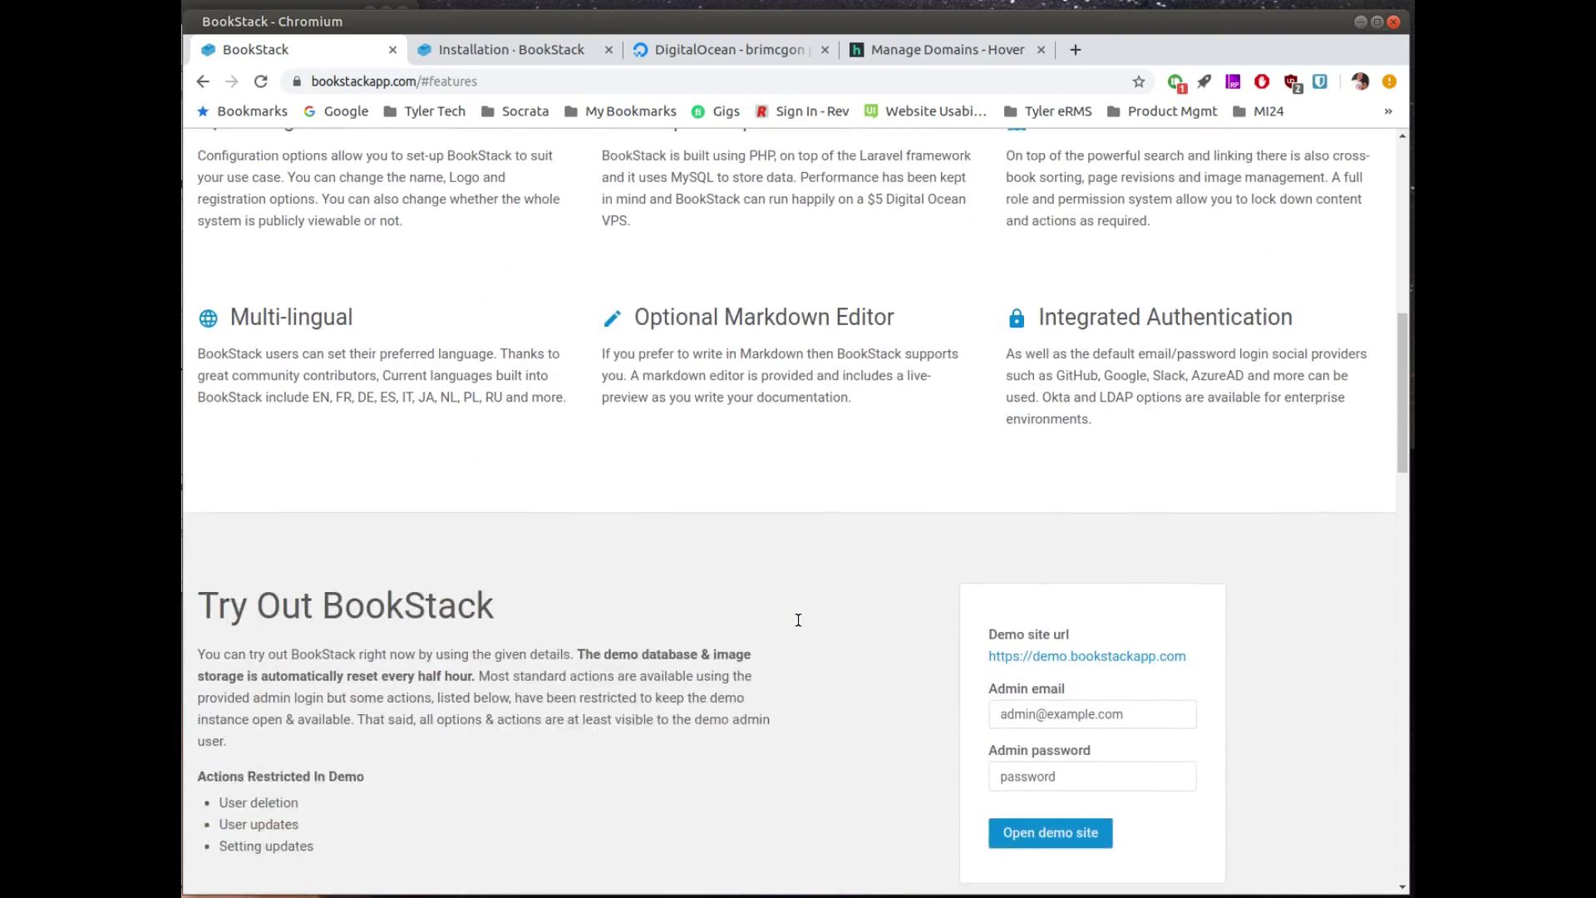
{"action": "scroll", "coordinate": [797, 619], "scroll_direction": "down", "scroll_amount": 4}
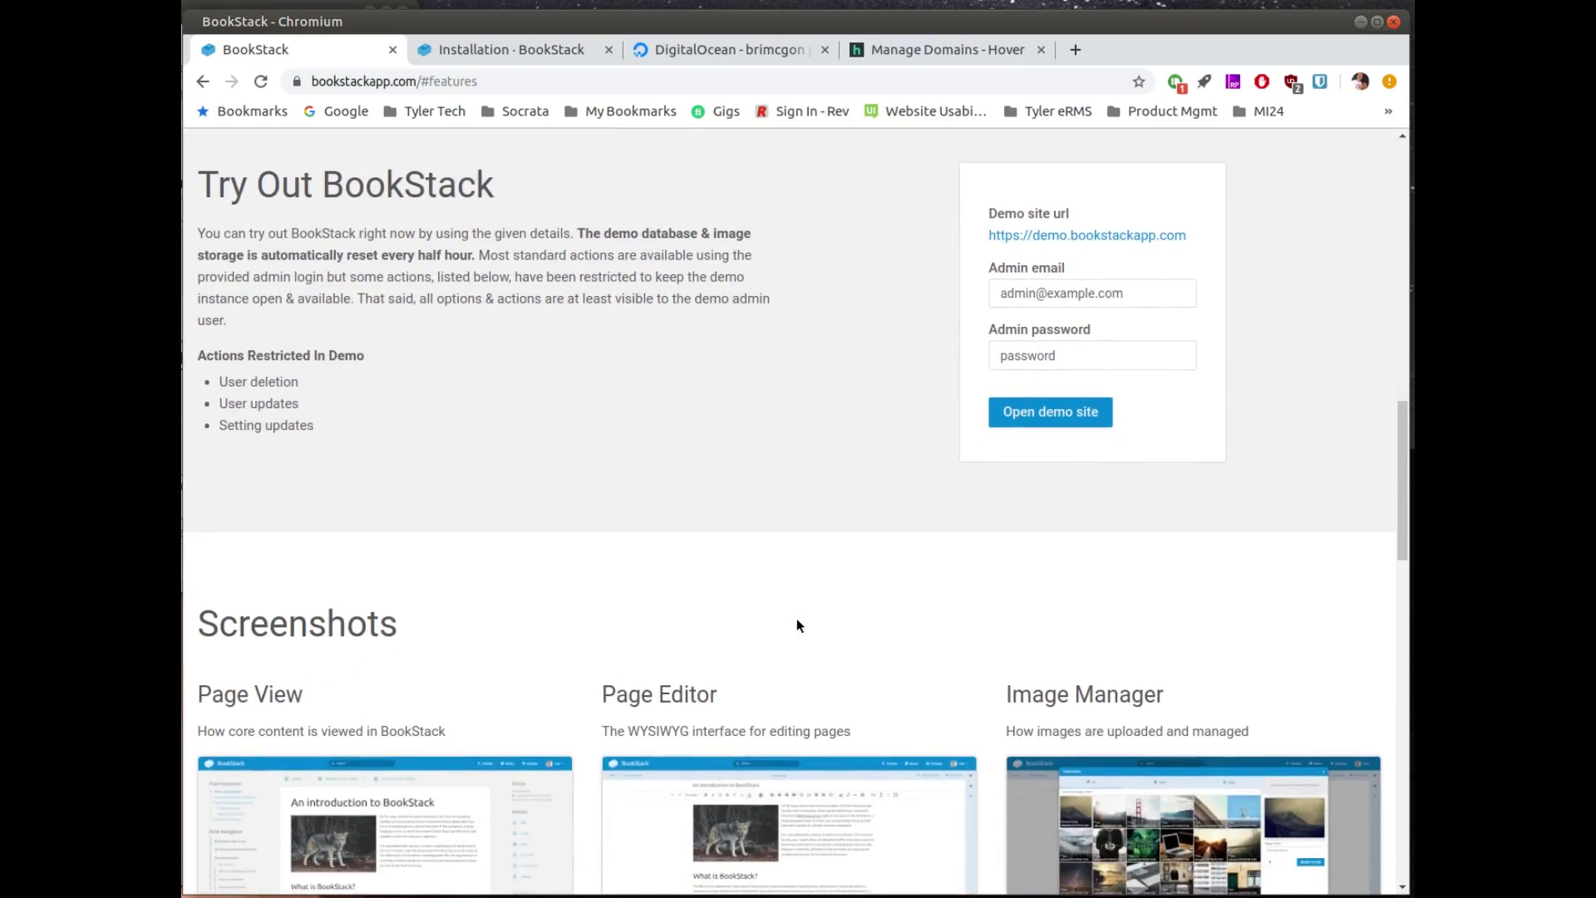
{"action": "scroll", "coordinate": [725, 466], "scroll_direction": "up", "scroll_amount": 1}
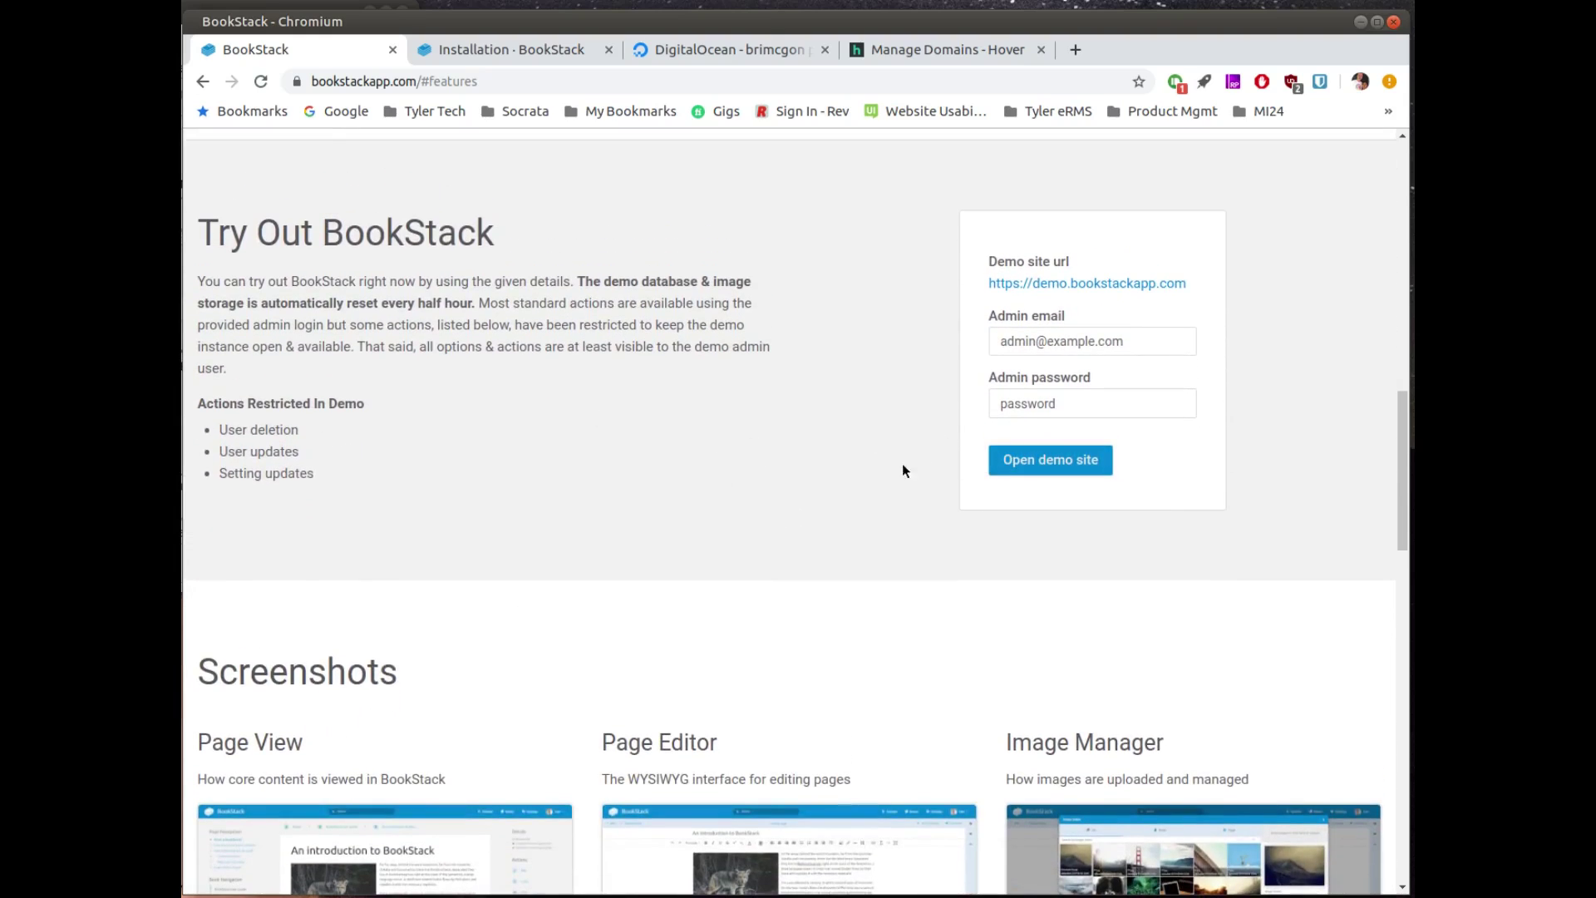
{"action": "scroll", "coordinate": [792, 477], "scroll_direction": "down", "scroll_amount": 3}
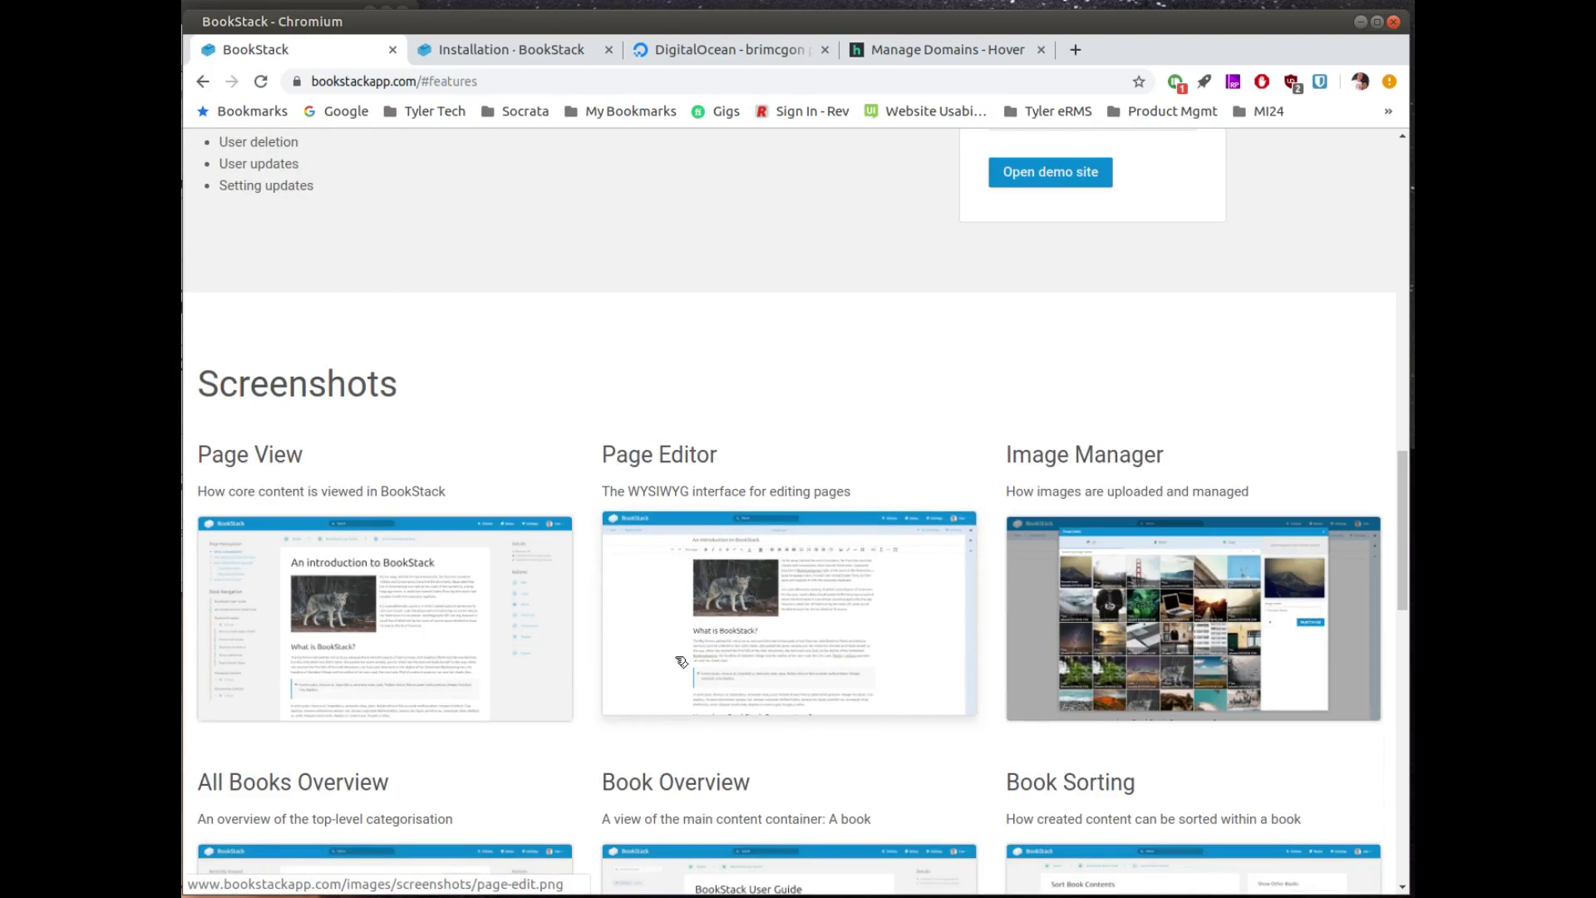
{"action": "scroll", "coordinate": [523, 626], "scroll_direction": "down", "scroll_amount": 1}
{"action": "scroll", "coordinate": [526, 624], "scroll_direction": "down", "scroll_amount": 4}
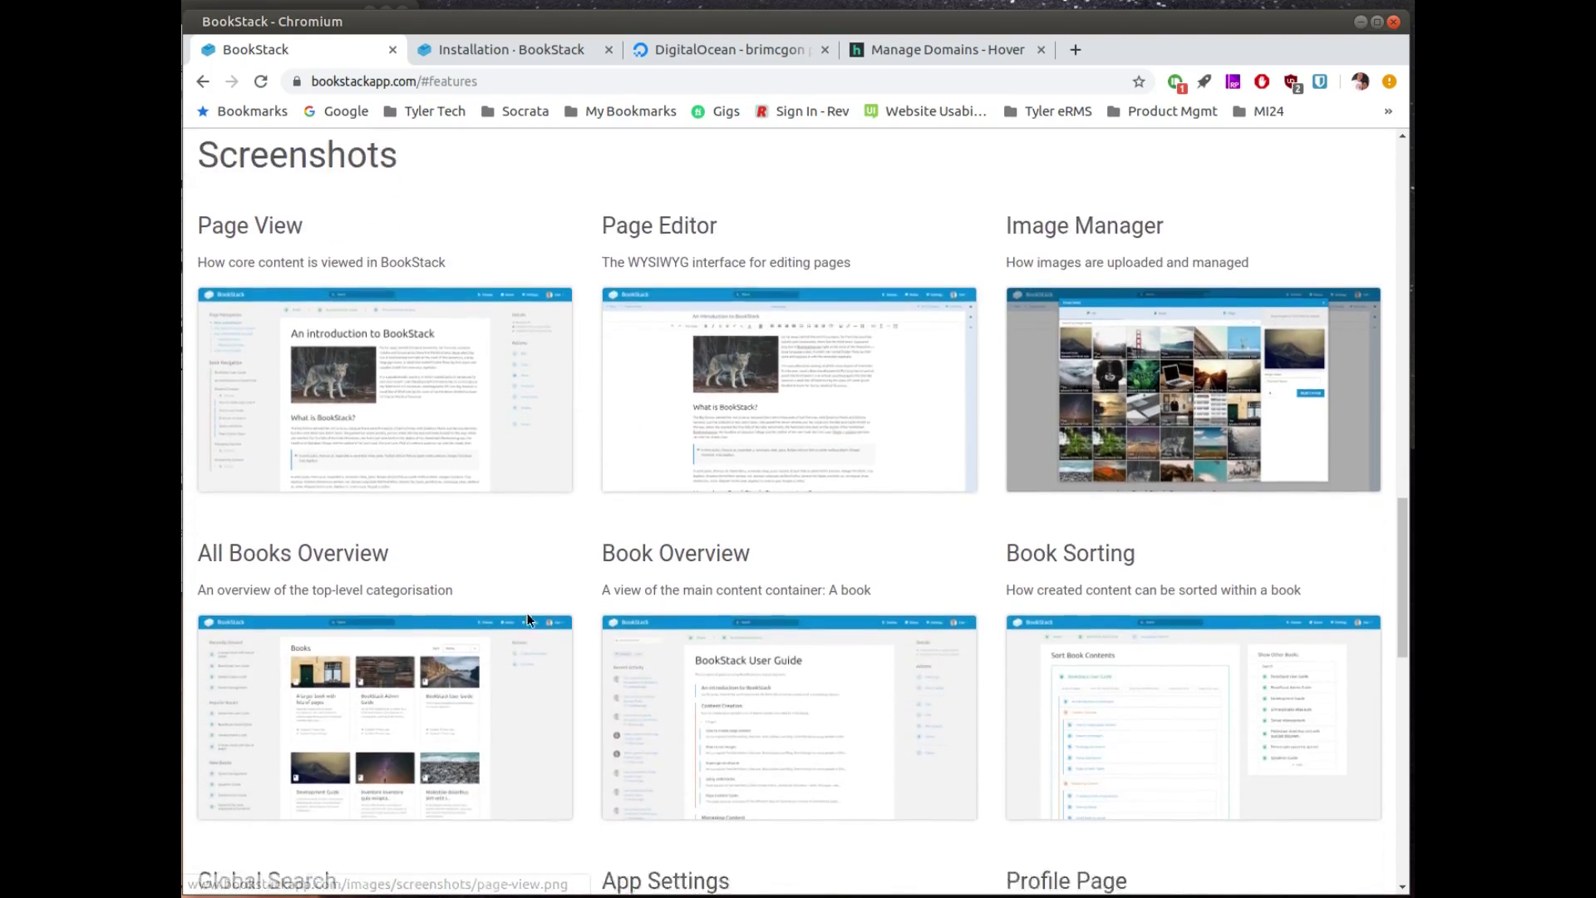
{"action": "scroll", "coordinate": [535, 619], "scroll_direction": "down", "scroll_amount": 3}
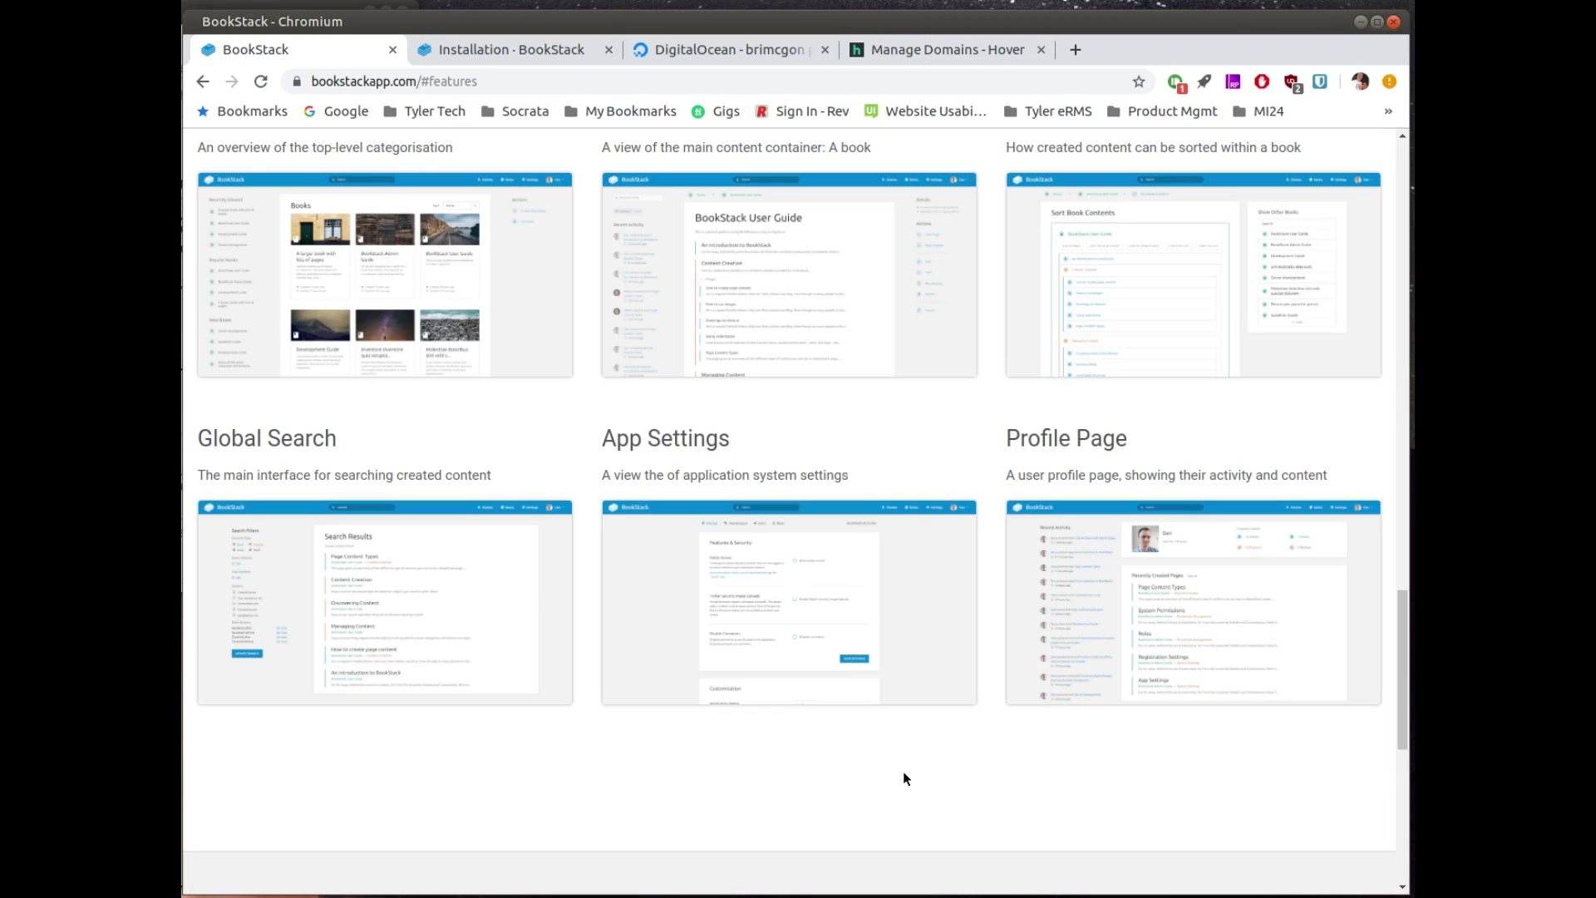
{"action": "scroll", "coordinate": [905, 774], "scroll_direction": "down", "scroll_amount": 5}
{"action": "scroll", "coordinate": [911, 779], "scroll_direction": "up", "scroll_amount": 8}
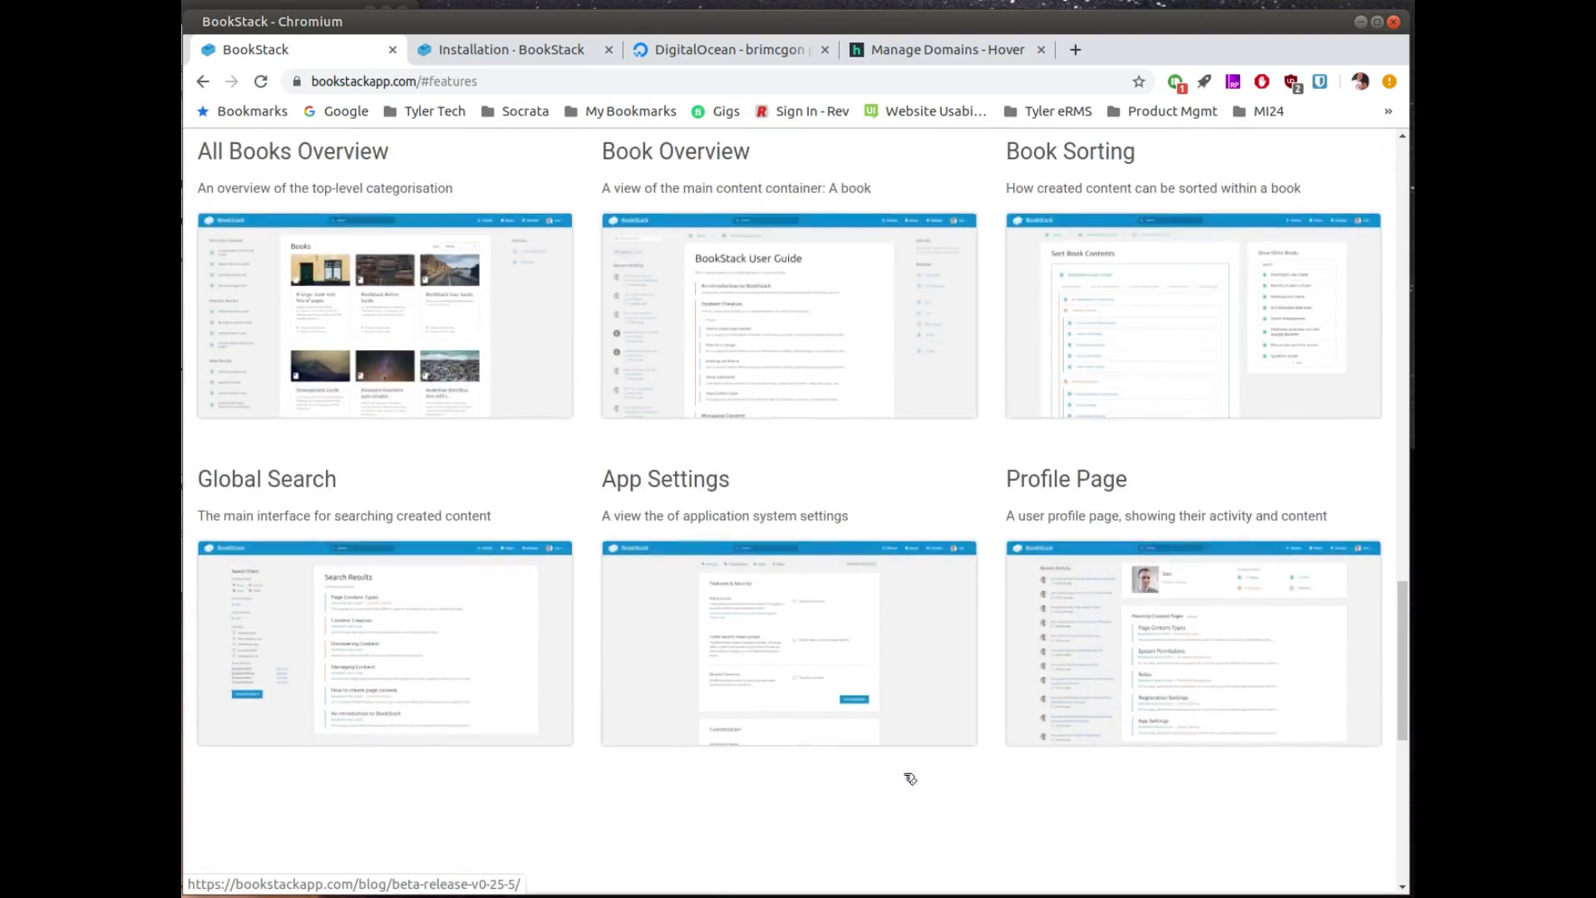
{"action": "left_click", "coordinate": [554, 50]}
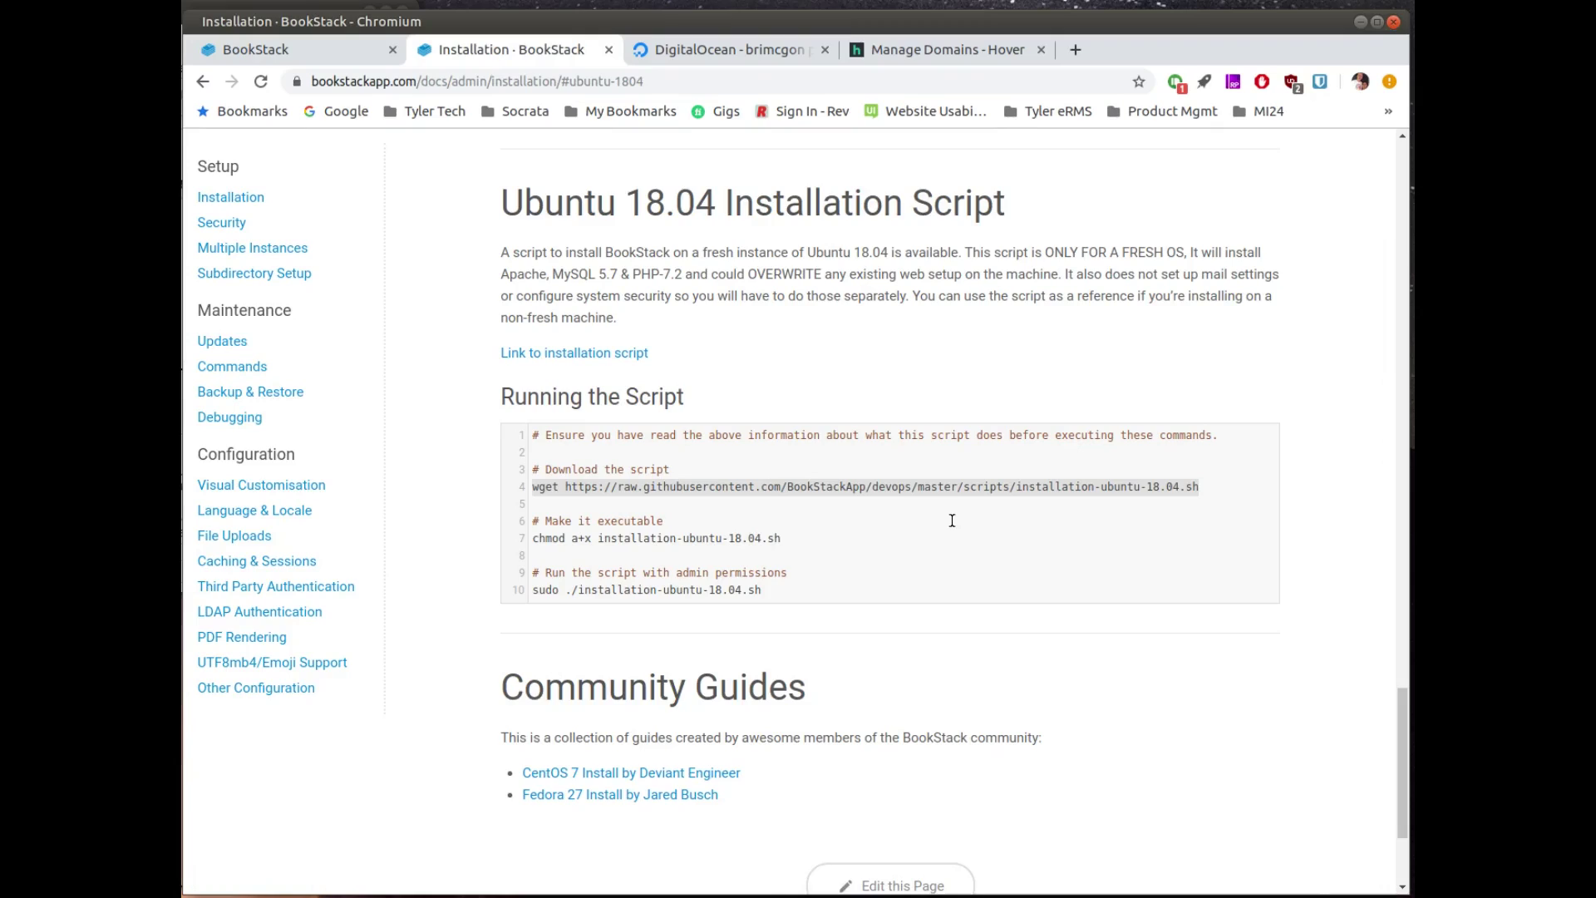
Step: Begin creating a new DigitalOcean droplet and select the $10-a-month 2 GB plan
{"action": "left_click", "coordinate": [756, 53]}
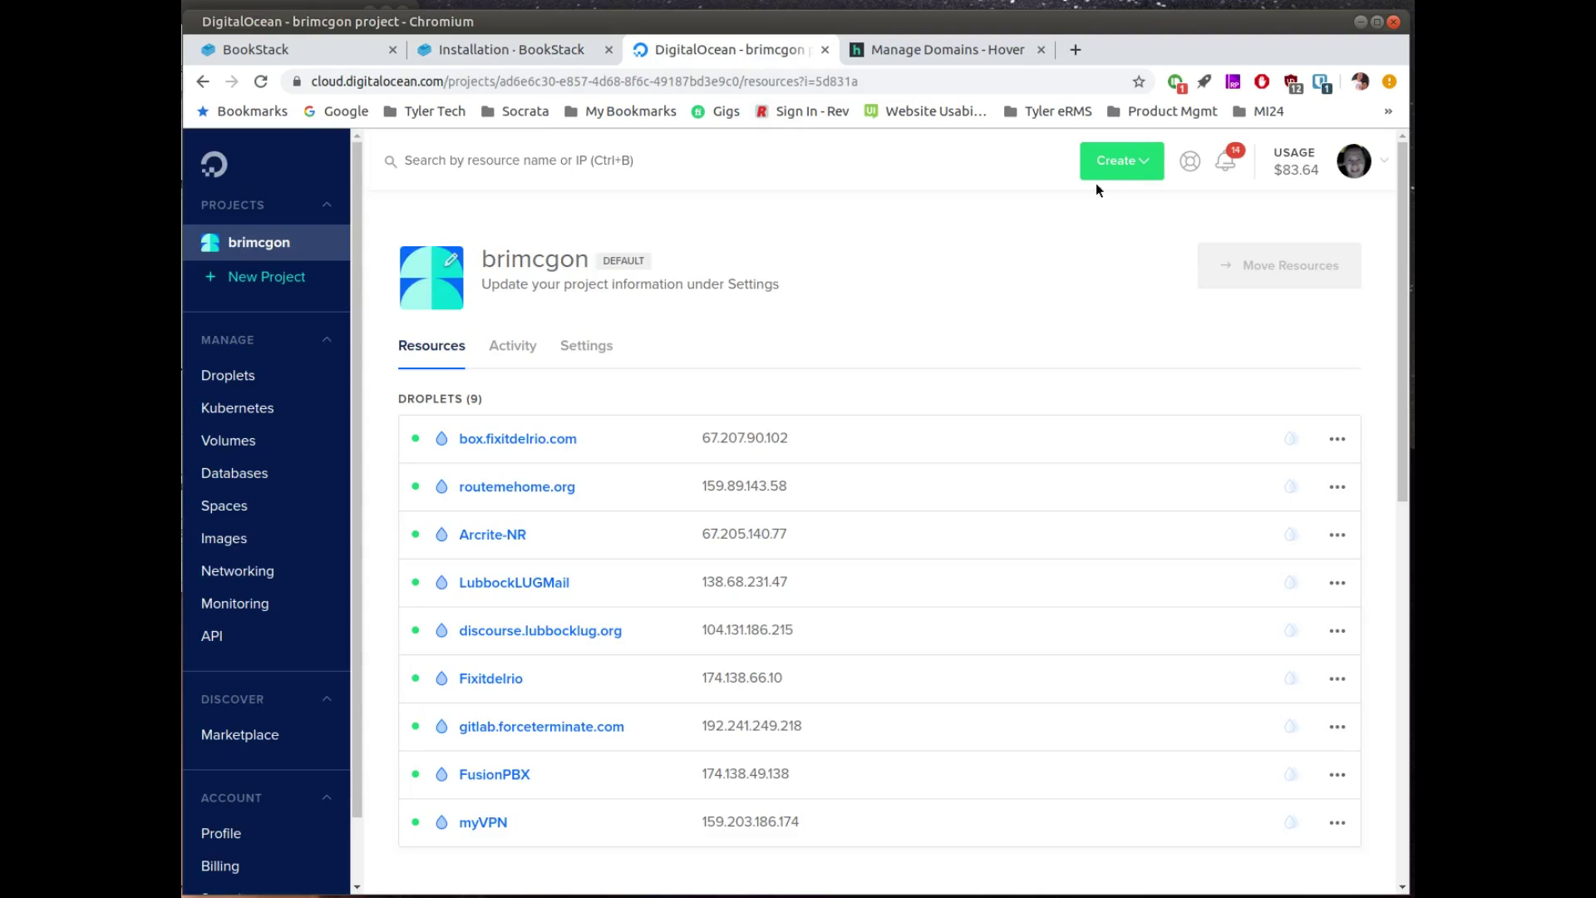
{"action": "left_click", "coordinate": [1148, 169]}
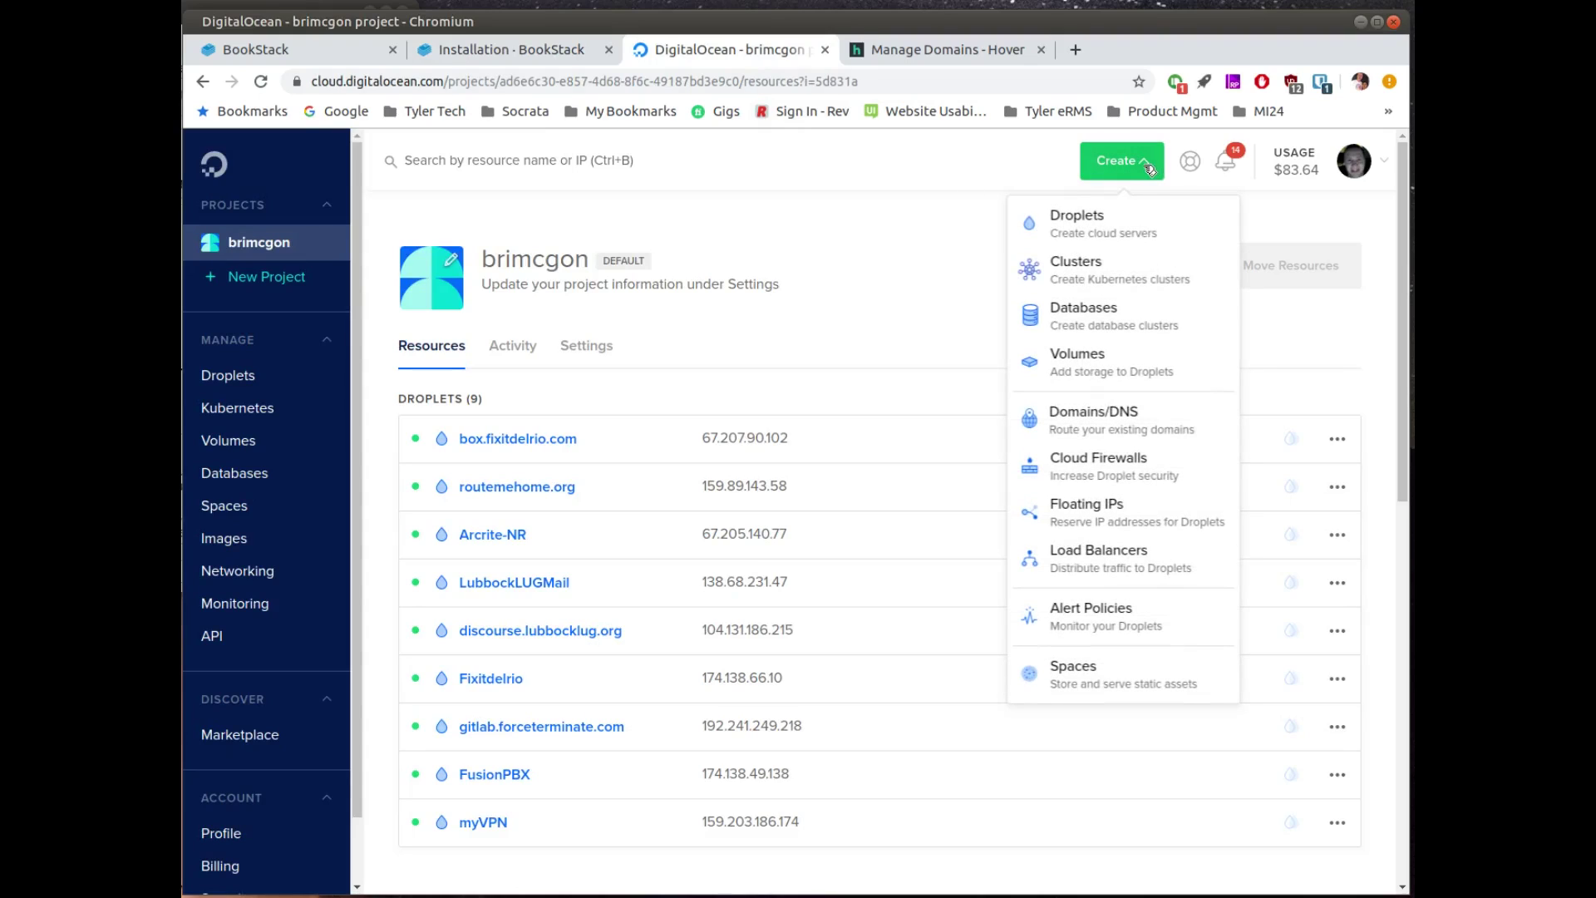
{"action": "left_click", "coordinate": [1105, 220]}
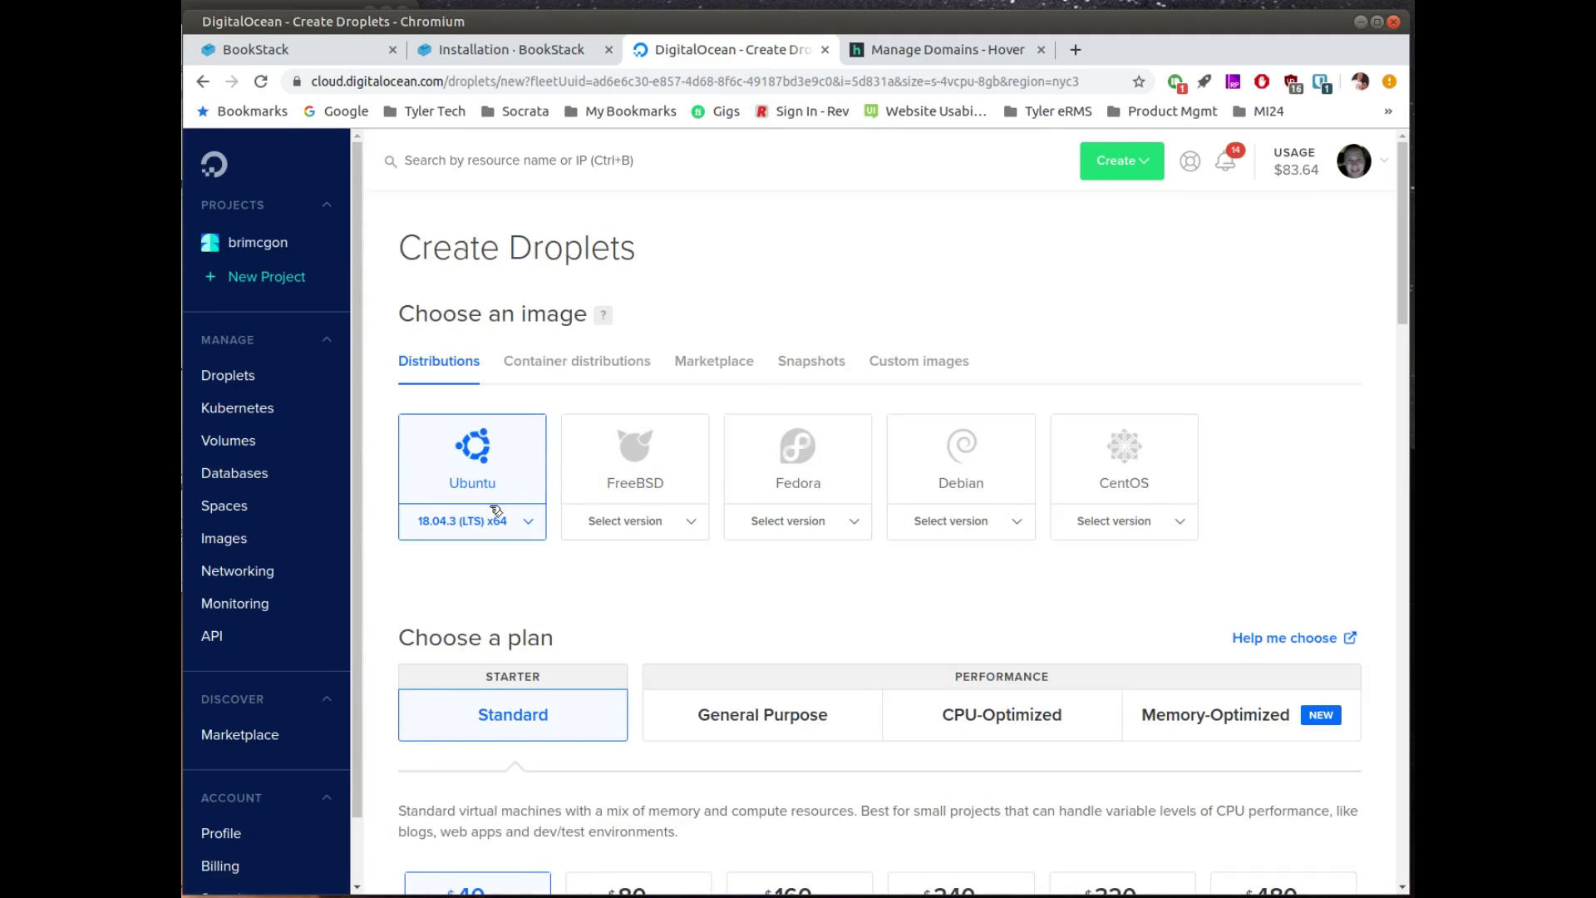
{"action": "scroll", "coordinate": [634, 527], "scroll_direction": "down", "scroll_amount": 2}
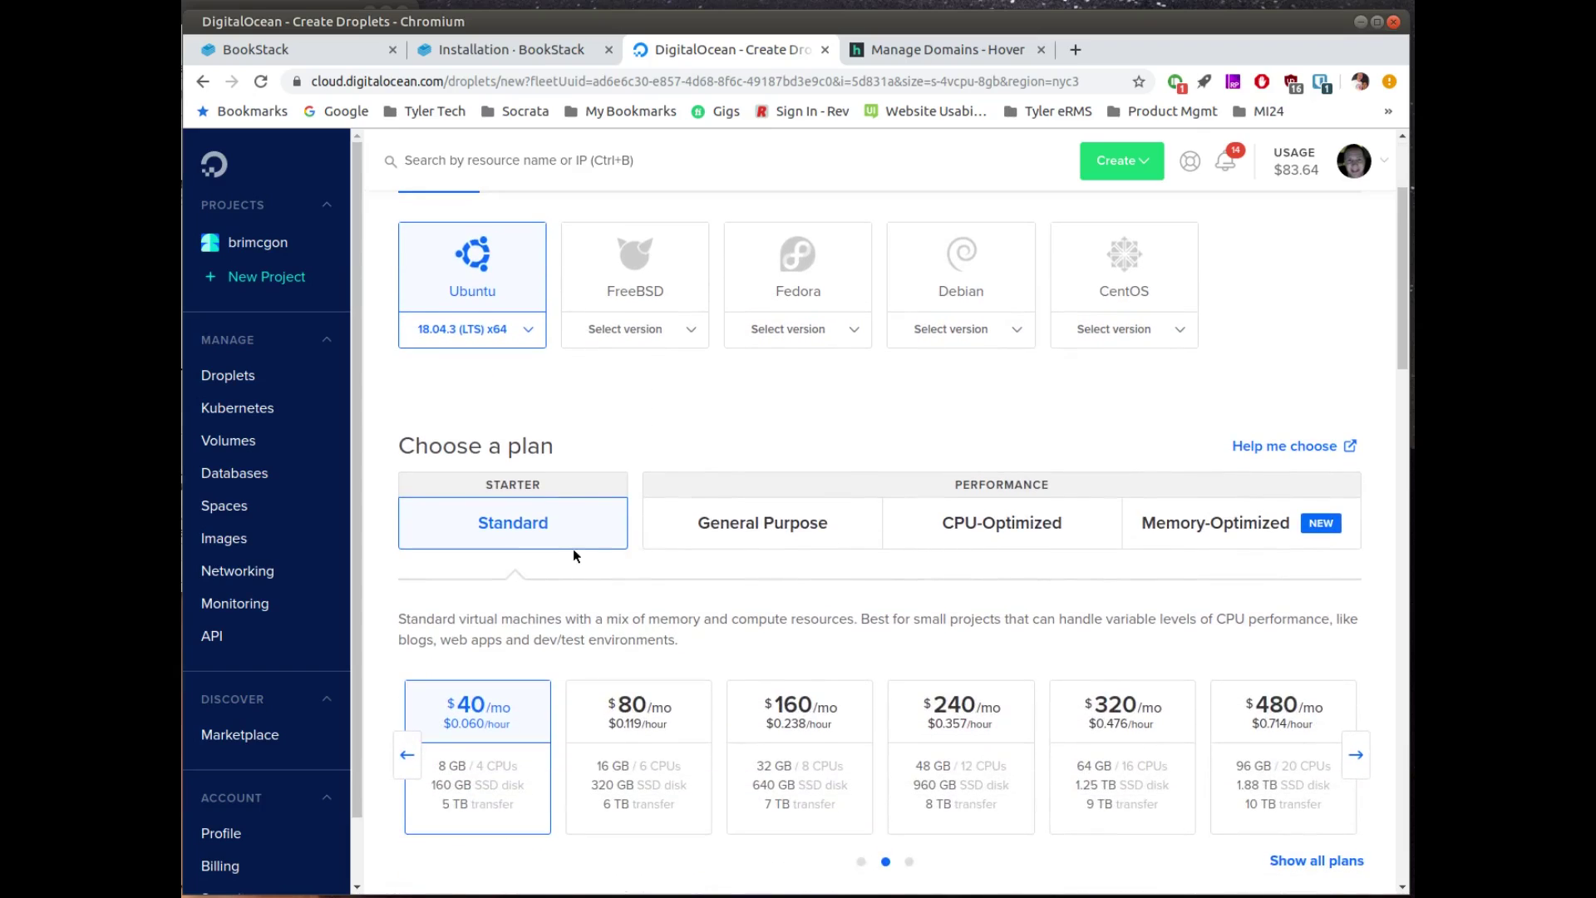
{"action": "scroll", "coordinate": [570, 555], "scroll_direction": "down", "scroll_amount": 3}
{"action": "left_click", "coordinate": [413, 514]}
{"action": "left_click", "coordinate": [606, 499]}
Step: Choose one-time root password authentication for the droplet
{"action": "scroll", "coordinate": [480, 662], "scroll_direction": "down", "scroll_amount": 1}
{"action": "scroll", "coordinate": [520, 627], "scroll_direction": "down", "scroll_amount": 3}
{"action": "scroll", "coordinate": [522, 627], "scroll_direction": "down", "scroll_amount": 2}
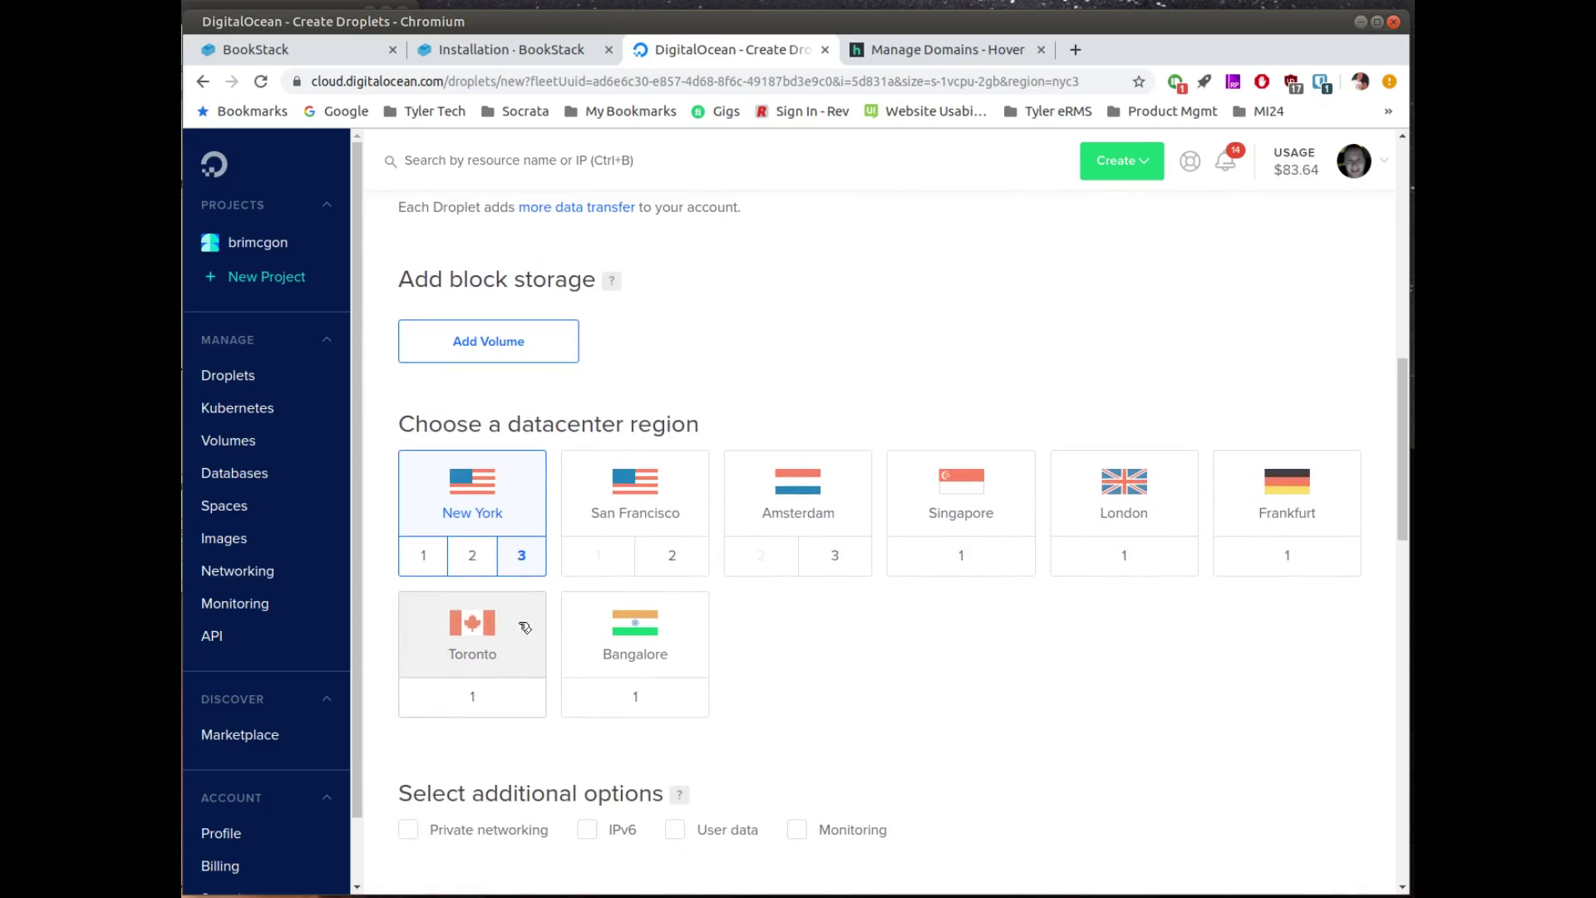
{"action": "scroll", "coordinate": [526, 626], "scroll_direction": "down", "scroll_amount": 2}
{"action": "scroll", "coordinate": [526, 627], "scroll_direction": "down", "scroll_amount": 2}
{"action": "left_click", "coordinate": [972, 492]}
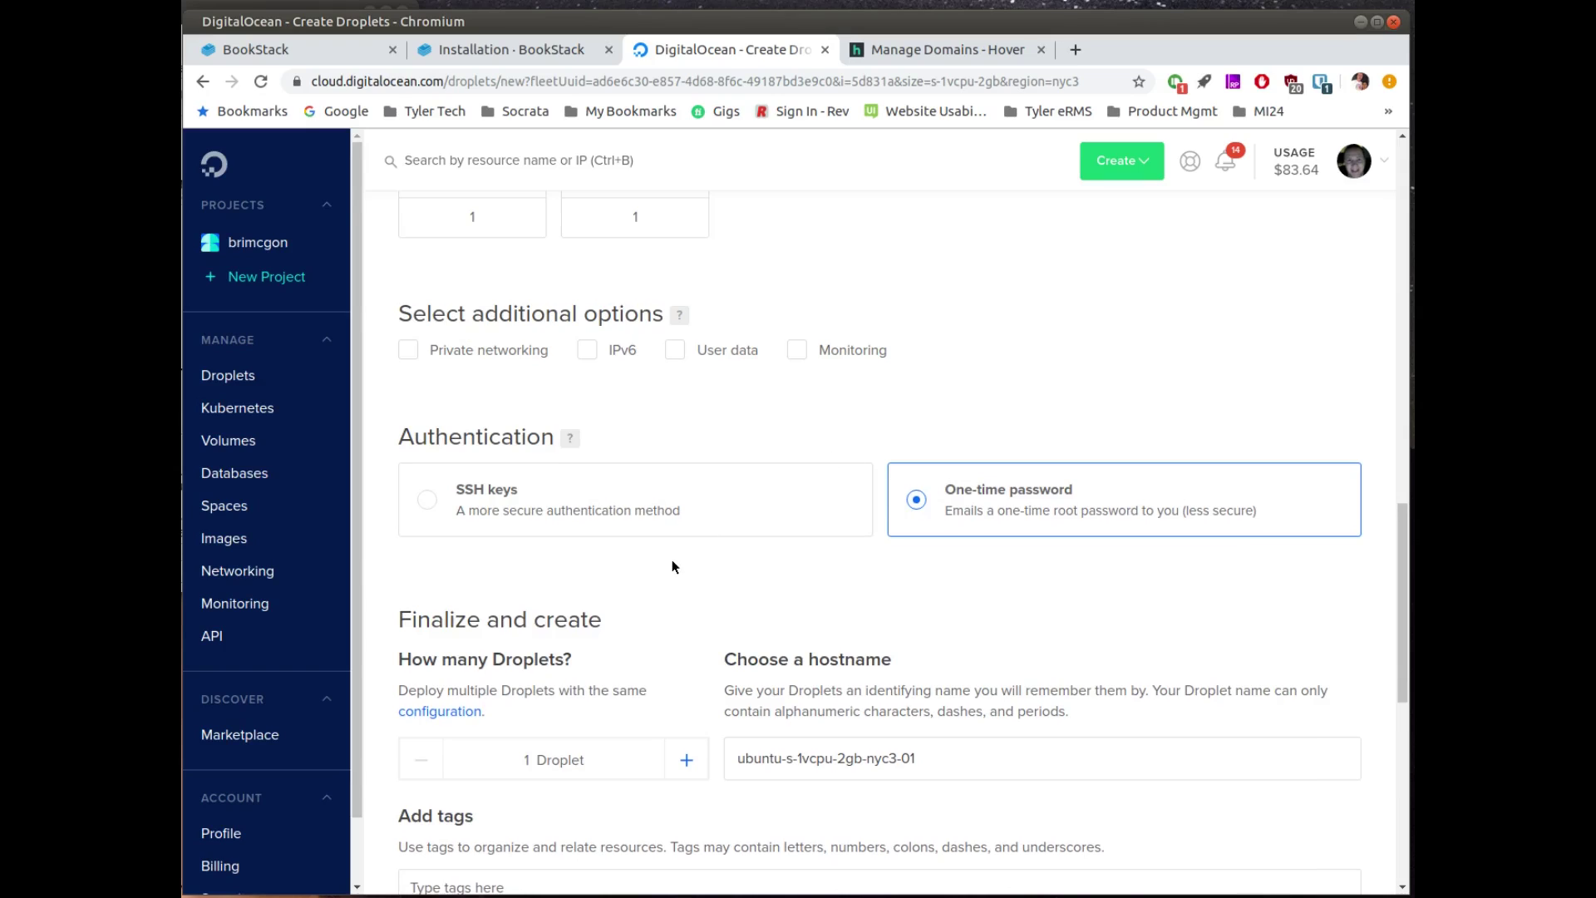
Step: Set the droplet hostname to docs.opensourceisawesome.com
{"action": "scroll", "coordinate": [671, 561], "scroll_direction": "down", "scroll_amount": 3}
{"action": "left_click", "coordinate": [948, 474]}
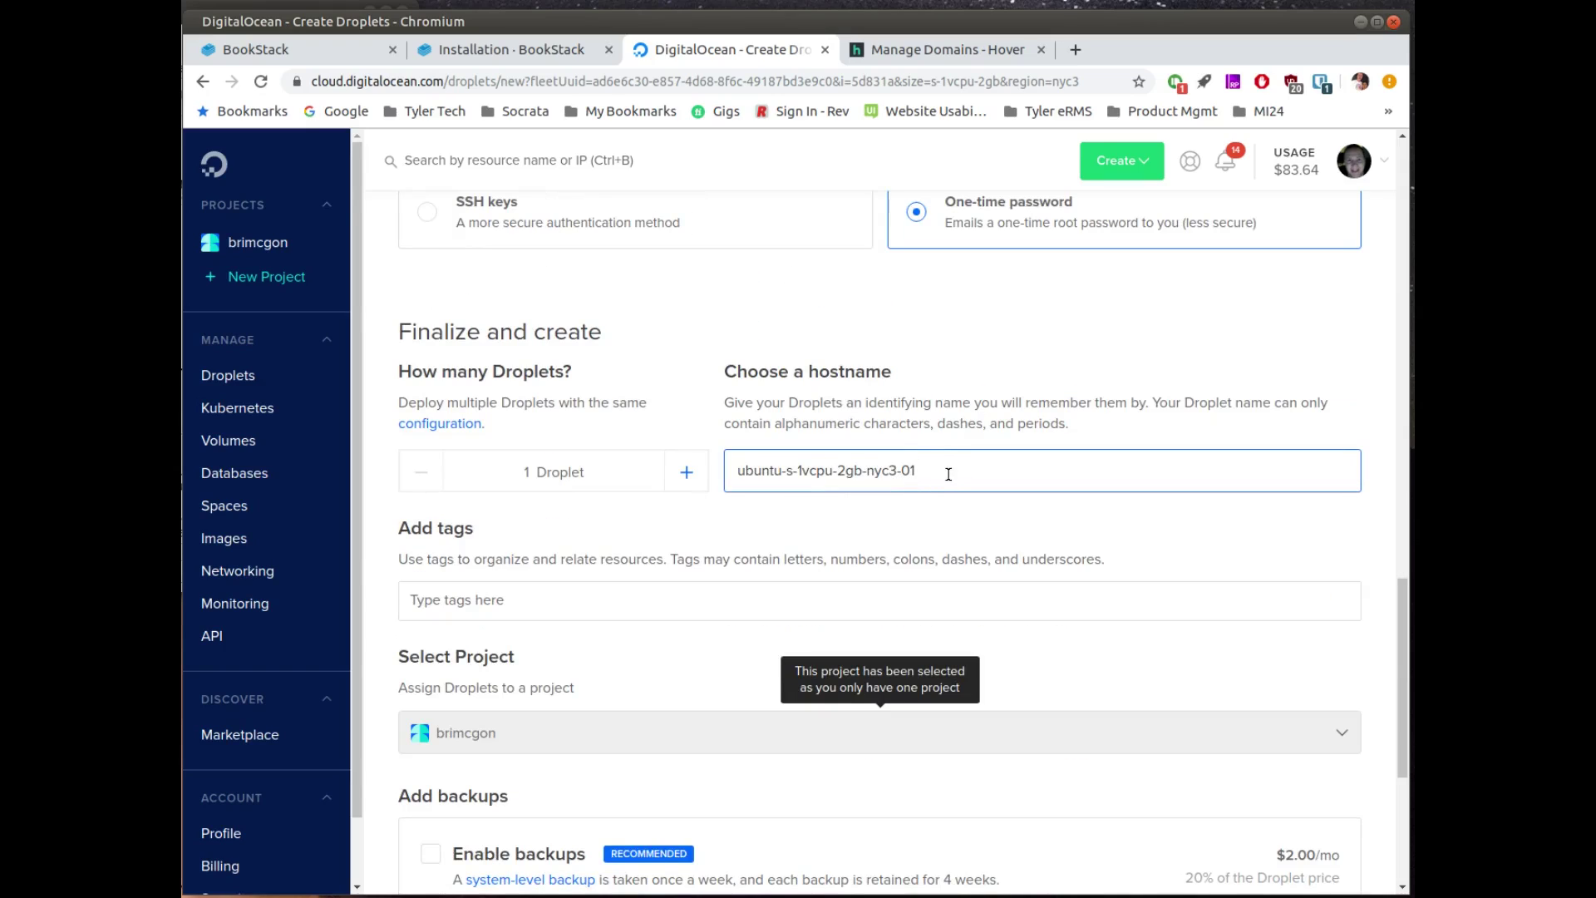
{"action": "left_click_drag", "start_coordinate": [949, 473], "coordinate": [706, 460]}
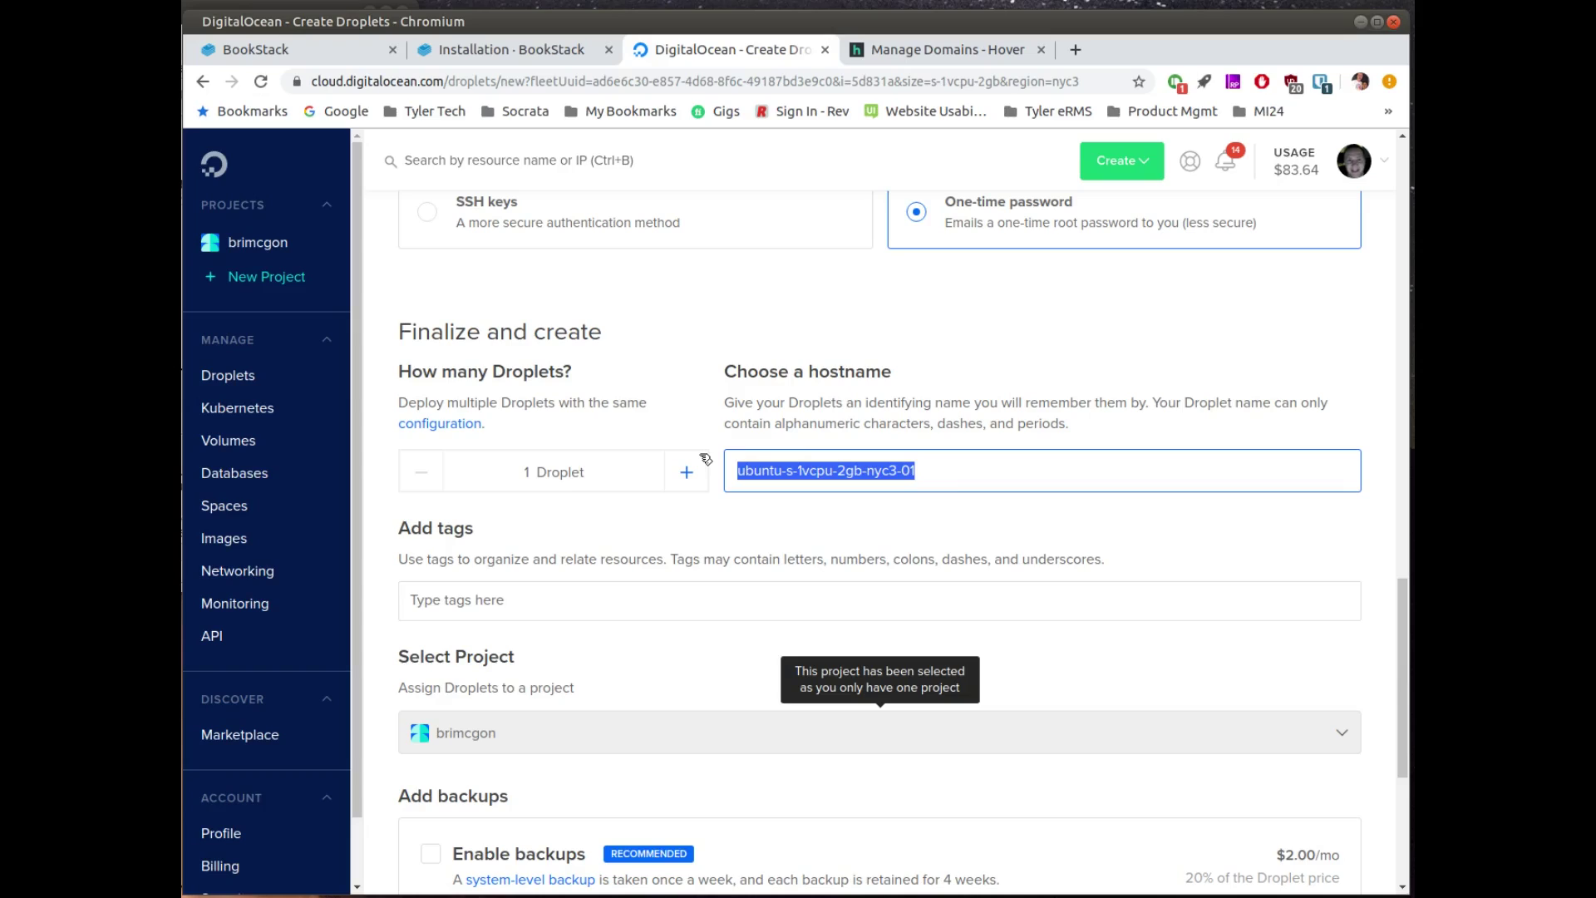
{"action": "type", "text": "docs"}
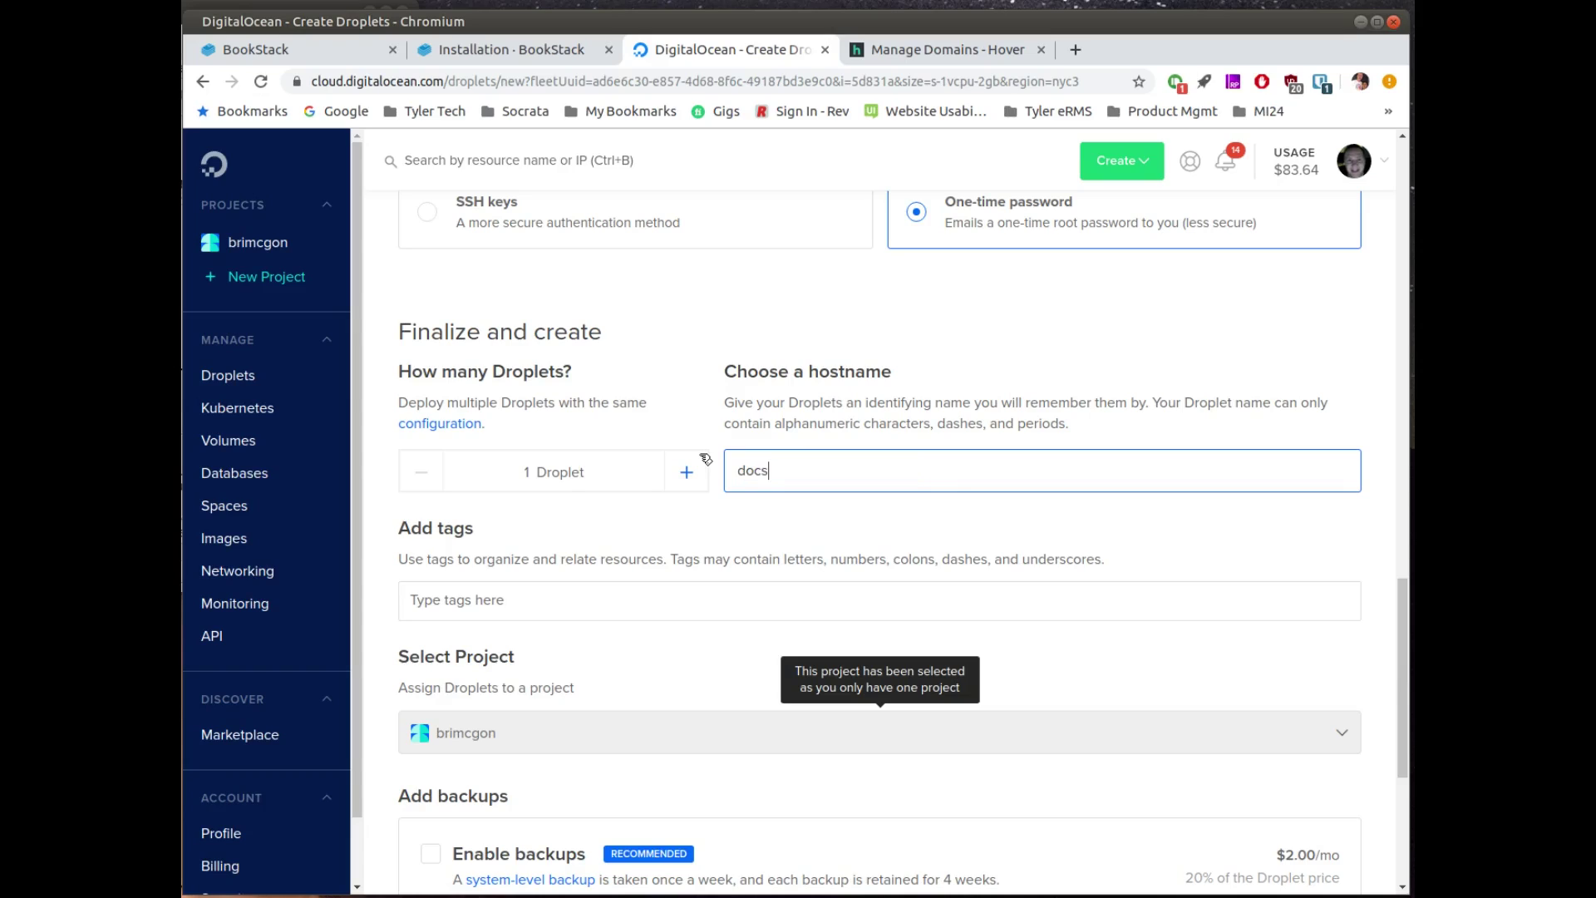
{"action": "type", "text": ".opensourceisawesome.com"}
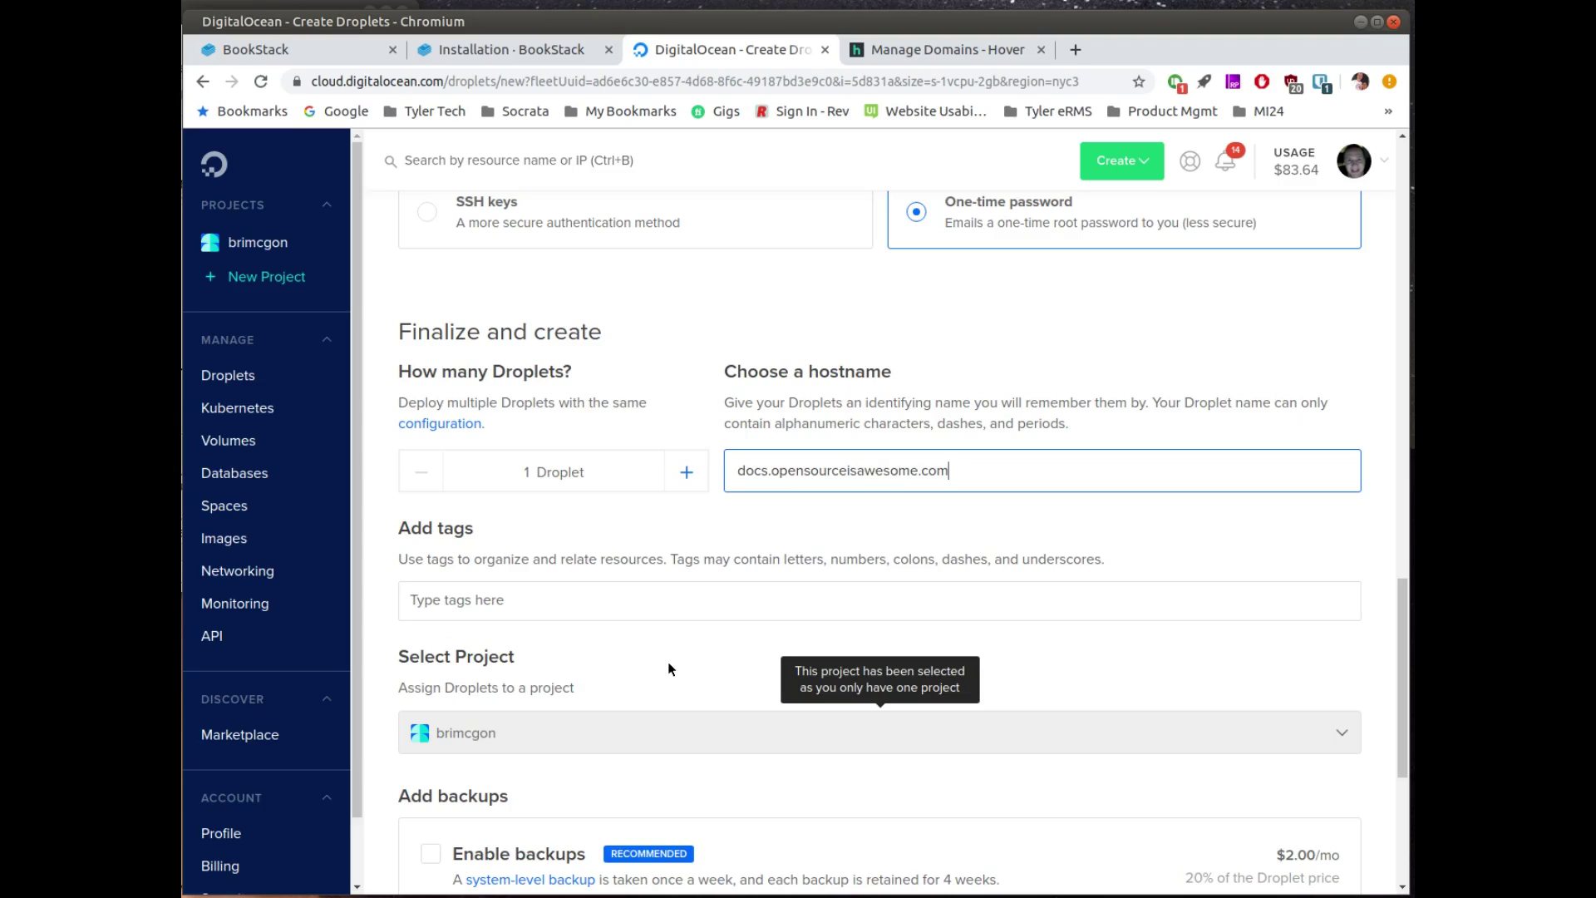
{"action": "scroll", "coordinate": [669, 673], "scroll_direction": "down", "scroll_amount": 3}
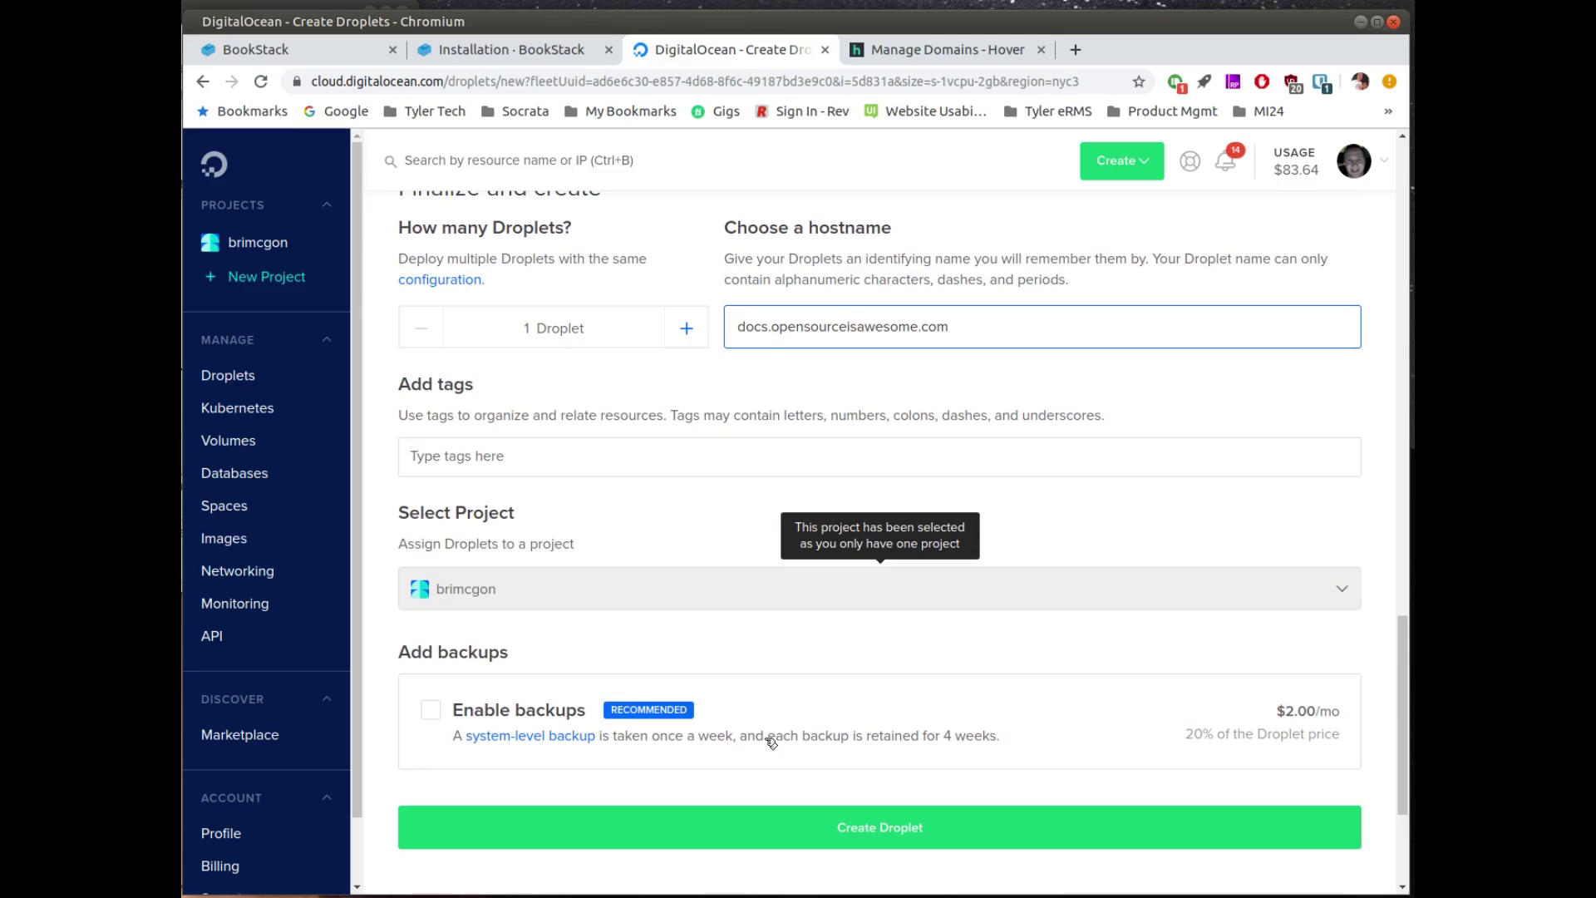
Step: Create the droplet and copy its IP address 68.183.50.102 once it is running
{"action": "left_click", "coordinate": [841, 828]}
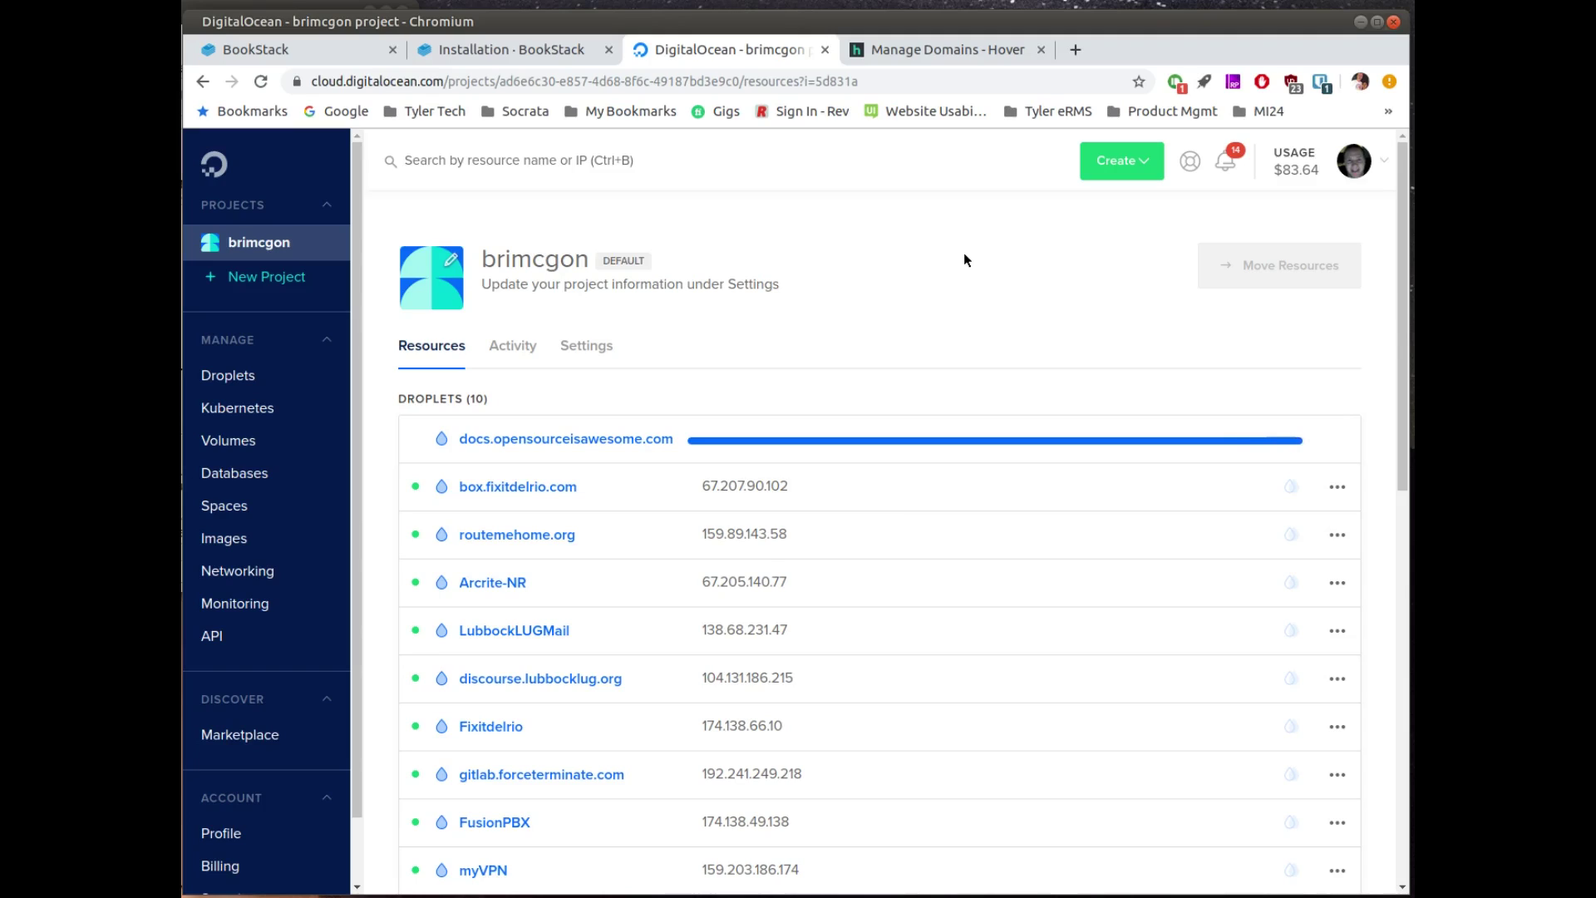
{"action": "mouse_move", "coordinate": [809, 448]}
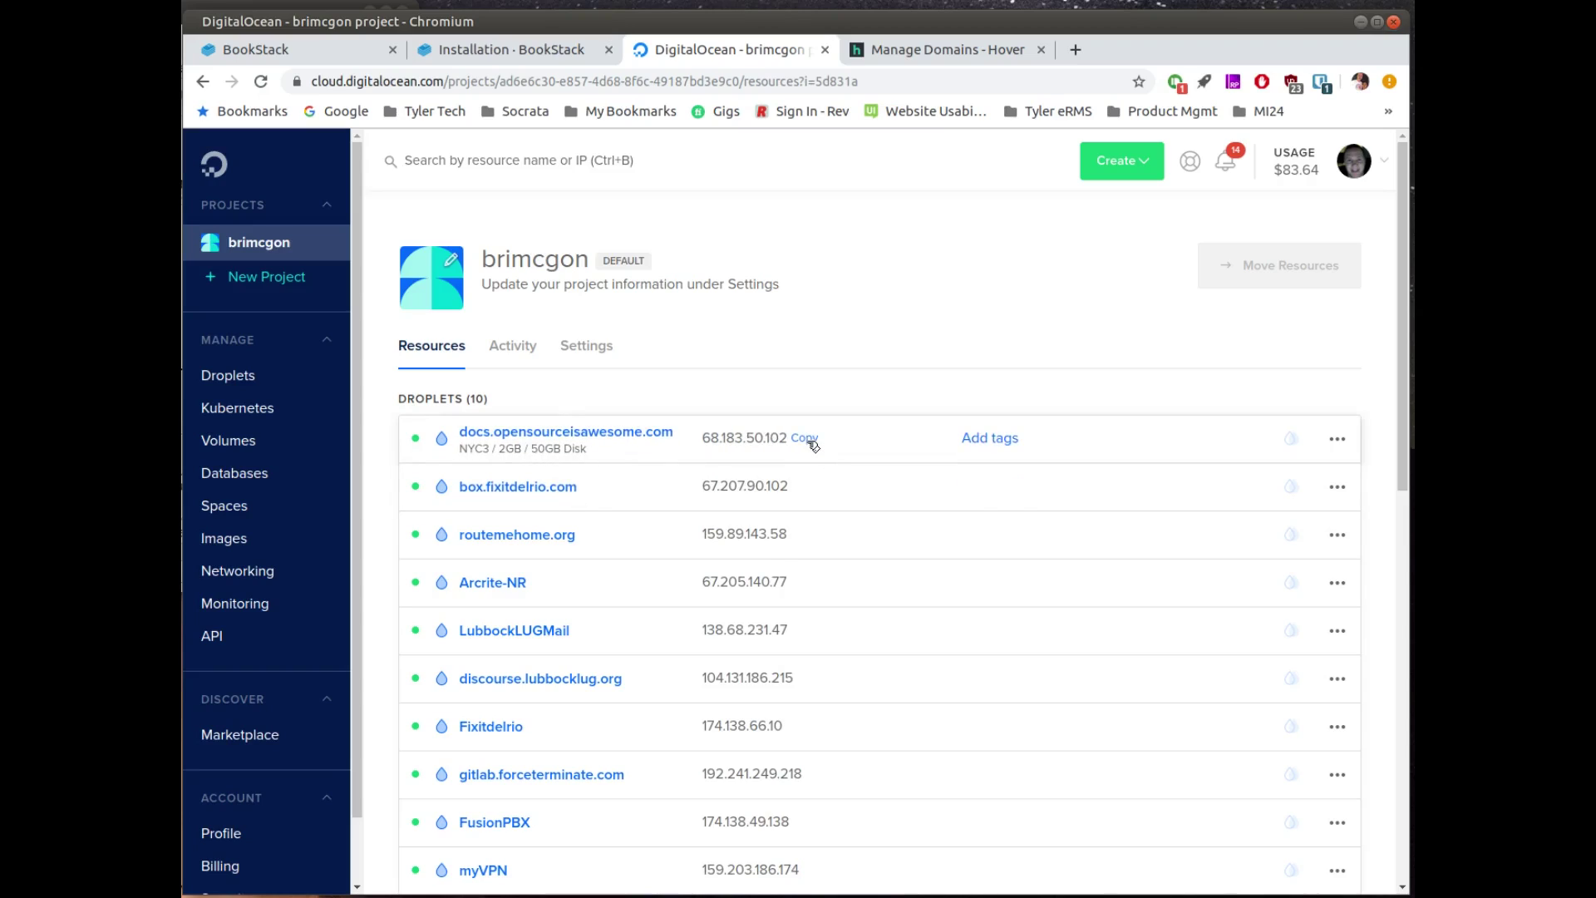
{"action": "left_click", "coordinate": [813, 446]}
Step: In Hover, add an A record 'docs' pointing to 68.183.50.102 with a 5 Minutes TTL
{"action": "left_click", "coordinate": [958, 55]}
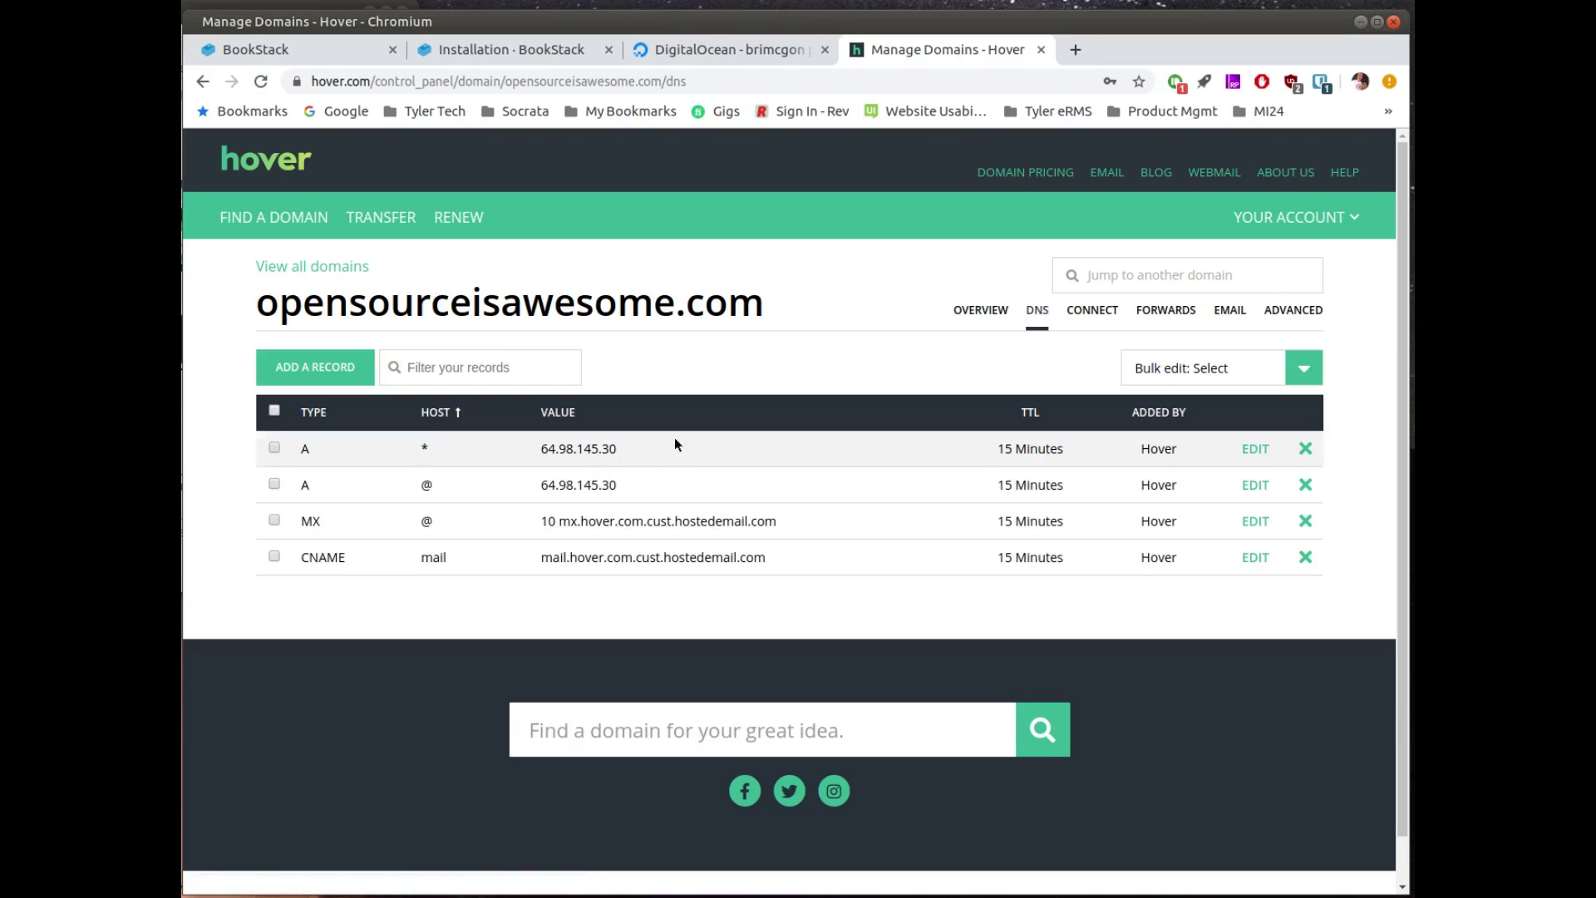
{"action": "left_click", "coordinate": [328, 372]}
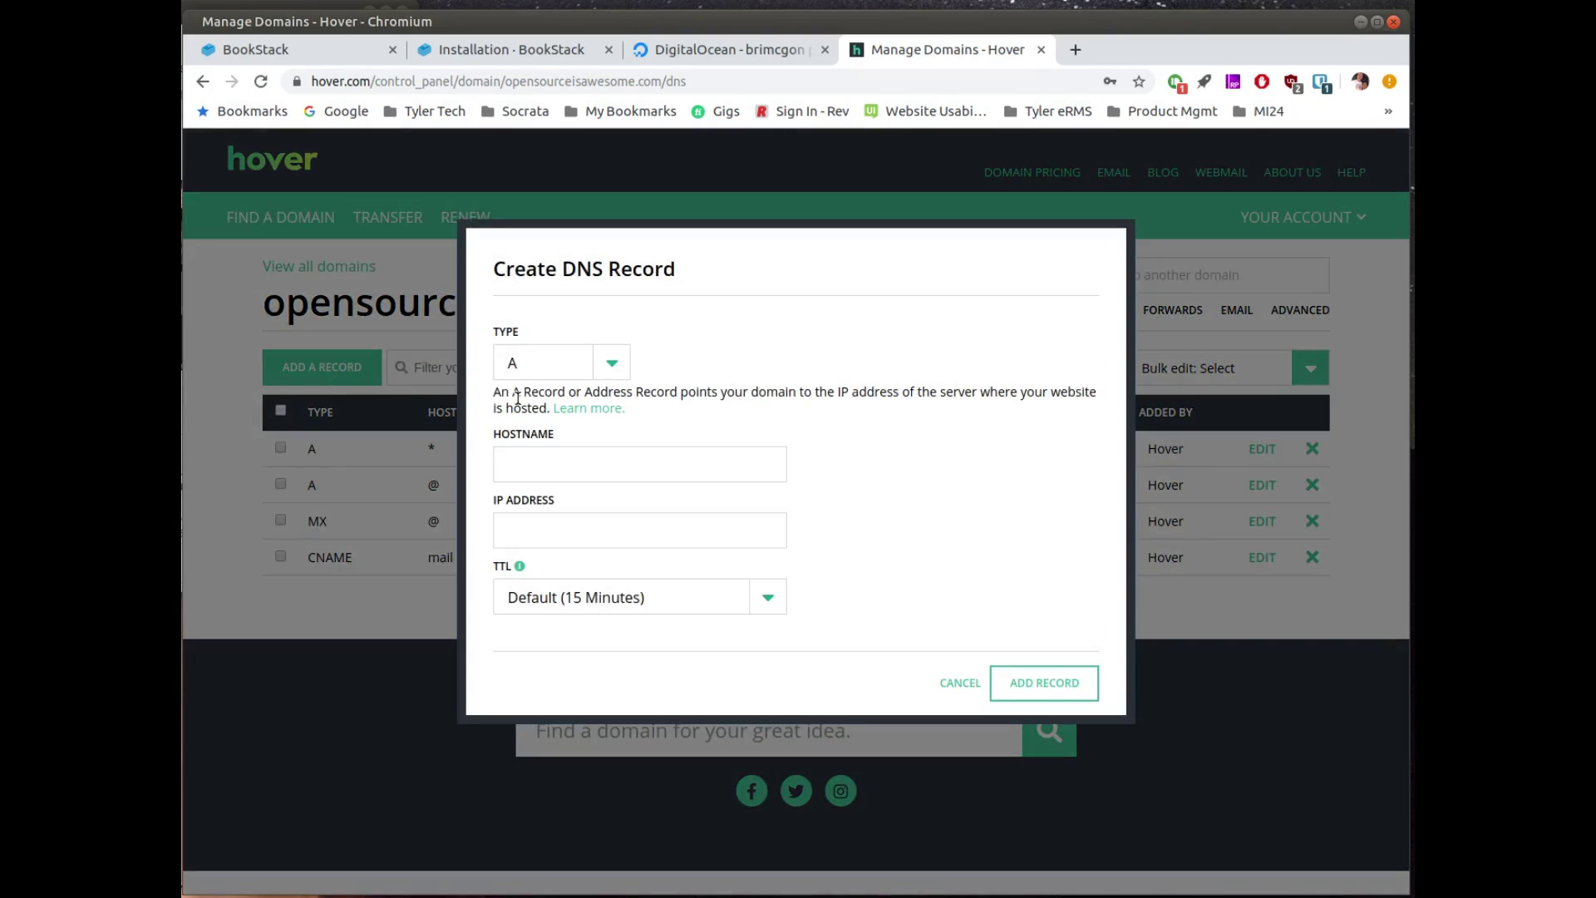
{"action": "left_click", "coordinate": [599, 462]}
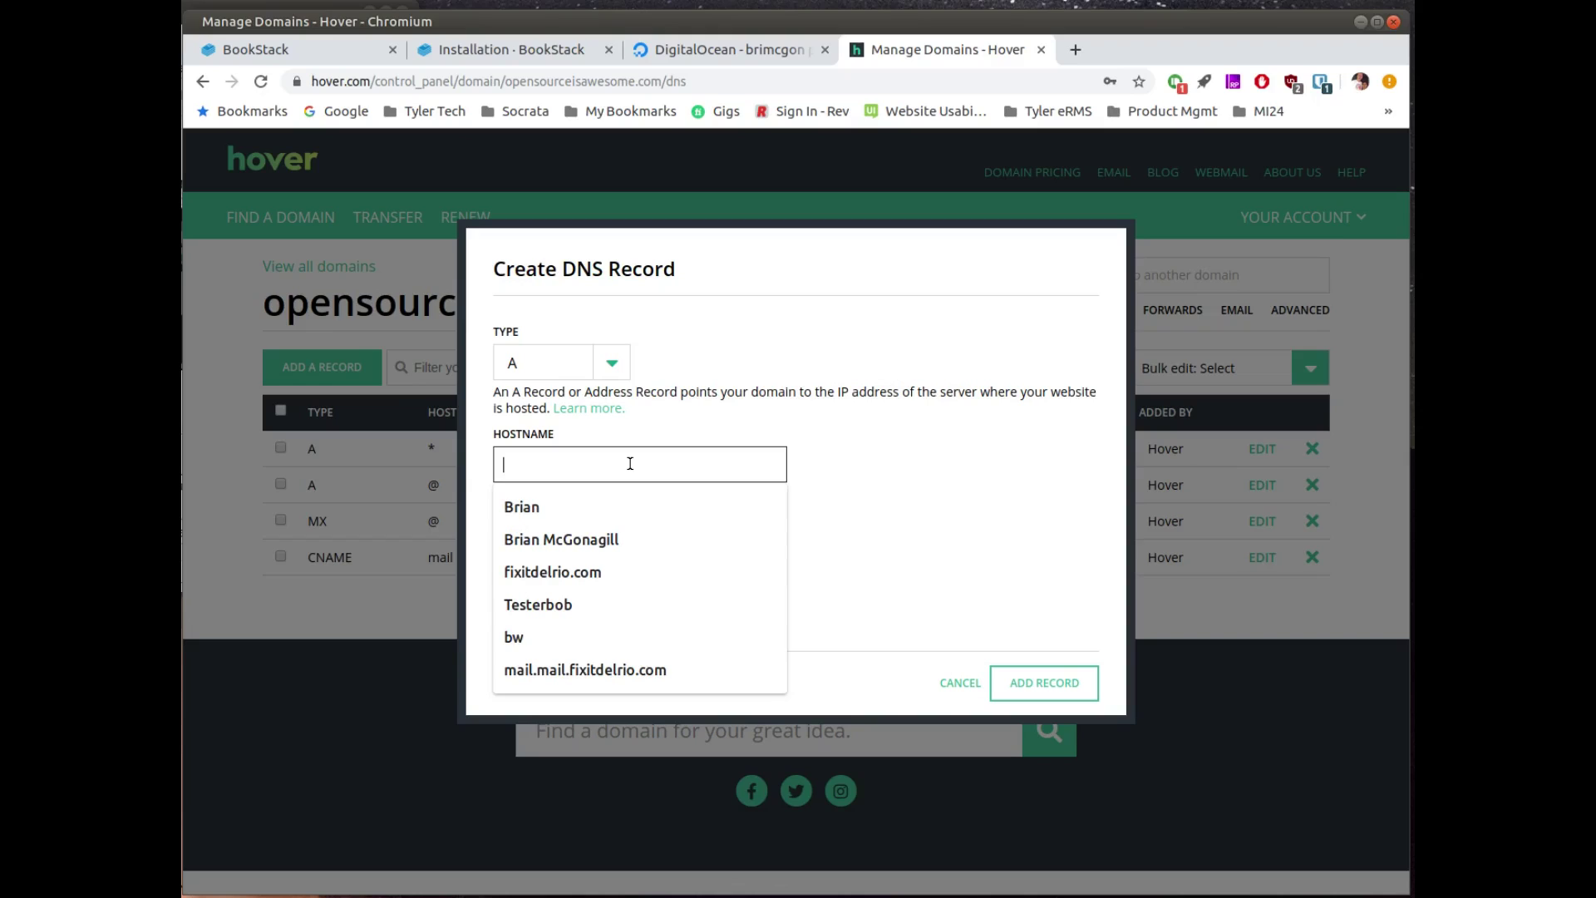
{"action": "type", "text": "docs"}
{"action": "key", "text": "Tab"}
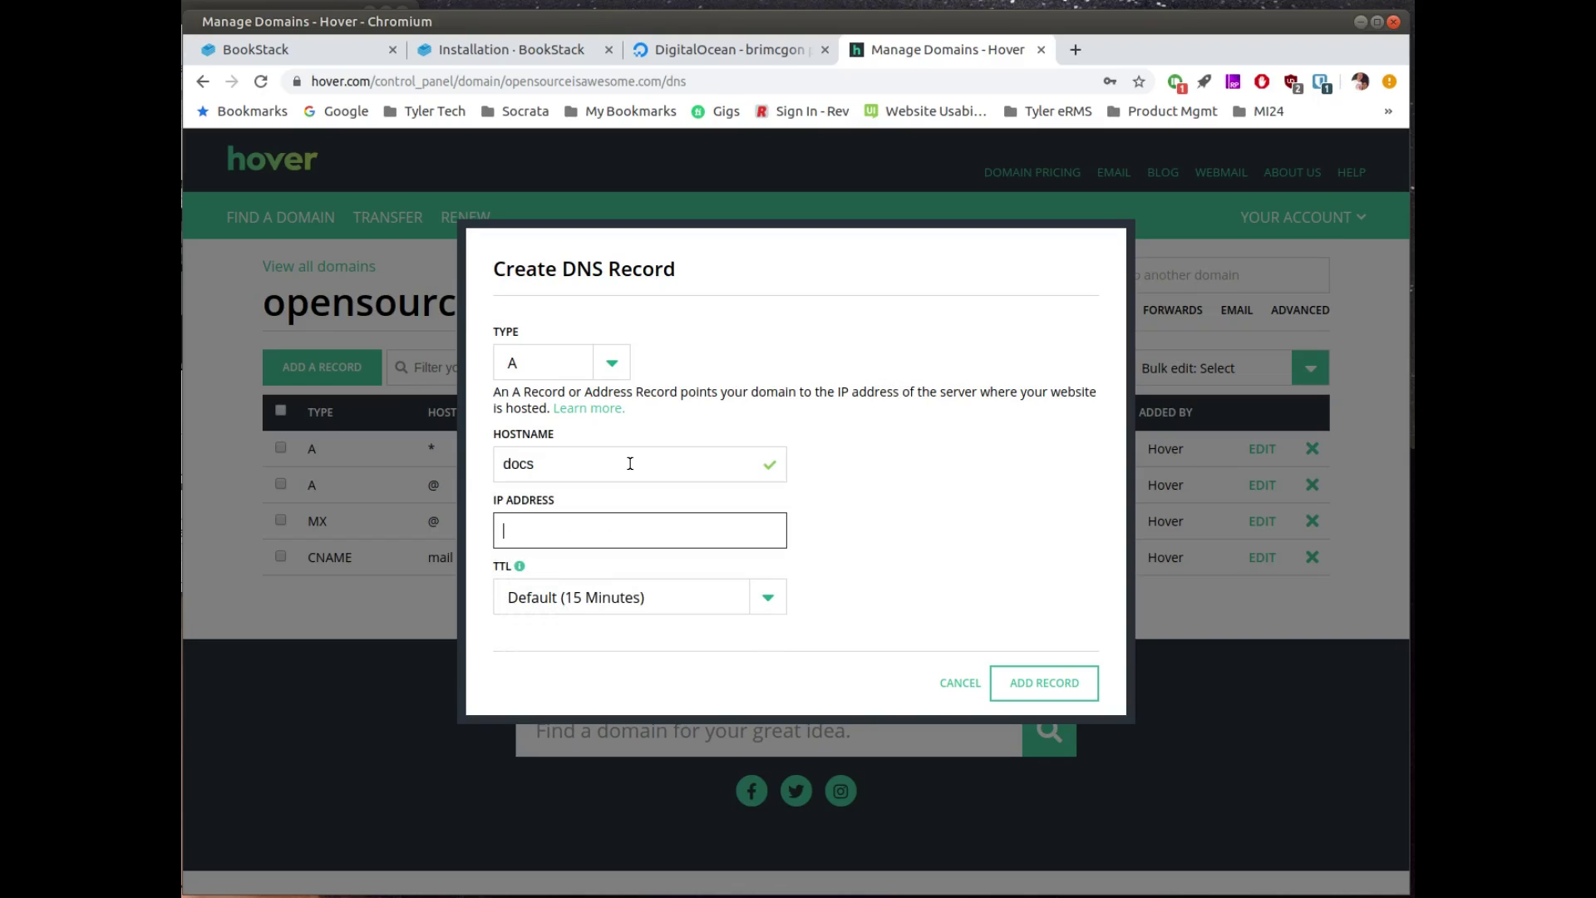
{"action": "key", "text": "ctrl+v"}
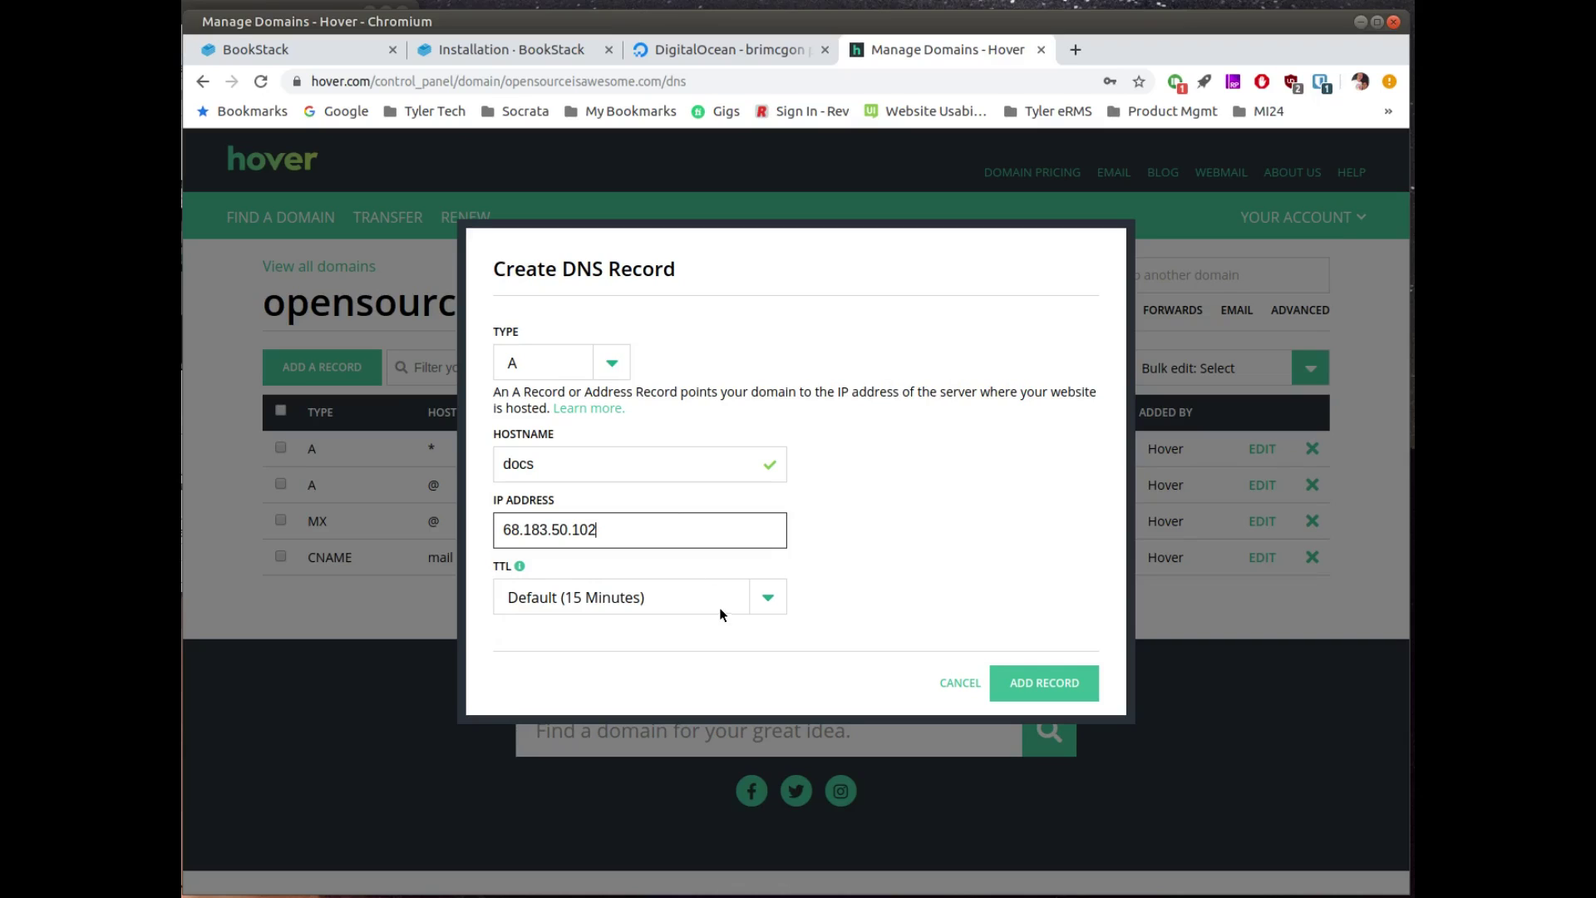
{"action": "left_click", "coordinate": [723, 606]}
{"action": "left_click", "coordinate": [723, 621]}
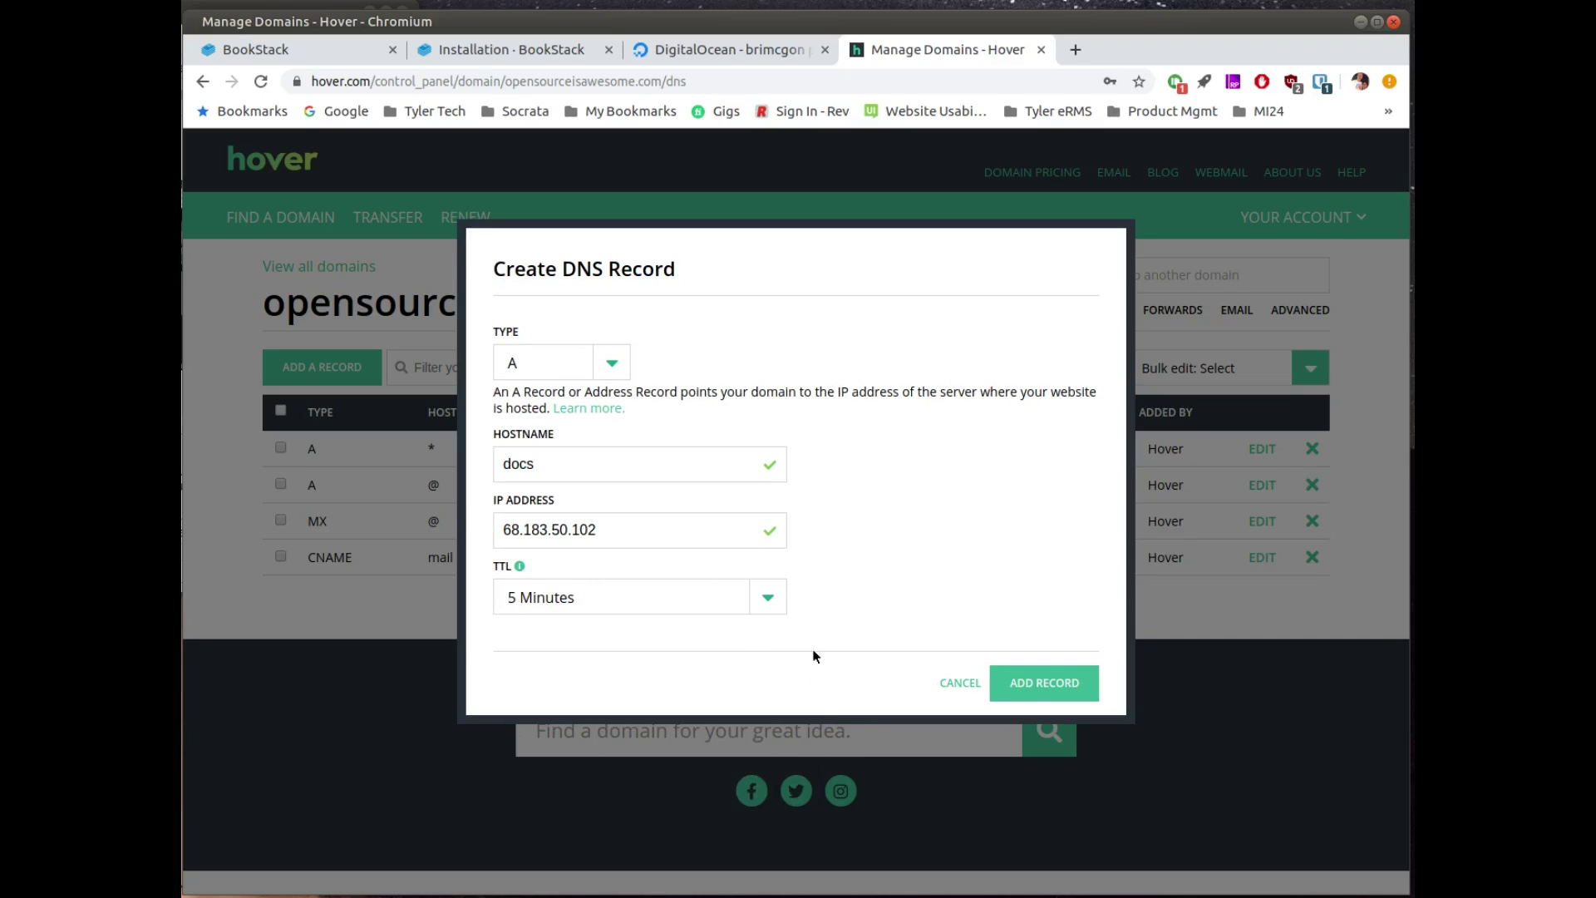
{"action": "left_click", "coordinate": [1033, 688]}
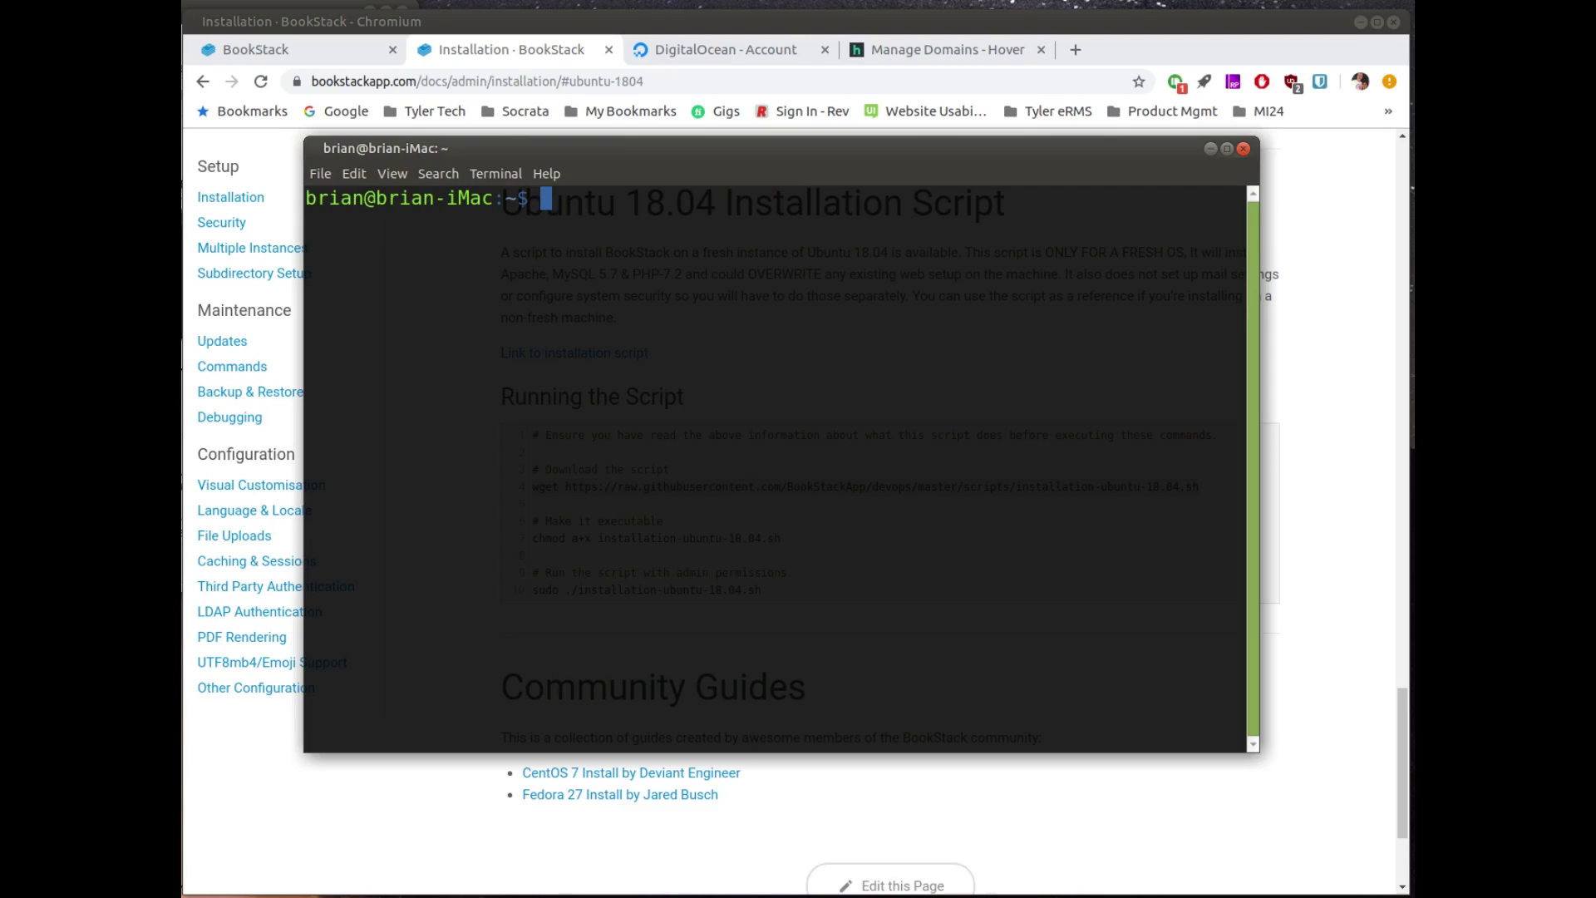
{"action": "type", "text": "ssh root@docs."}
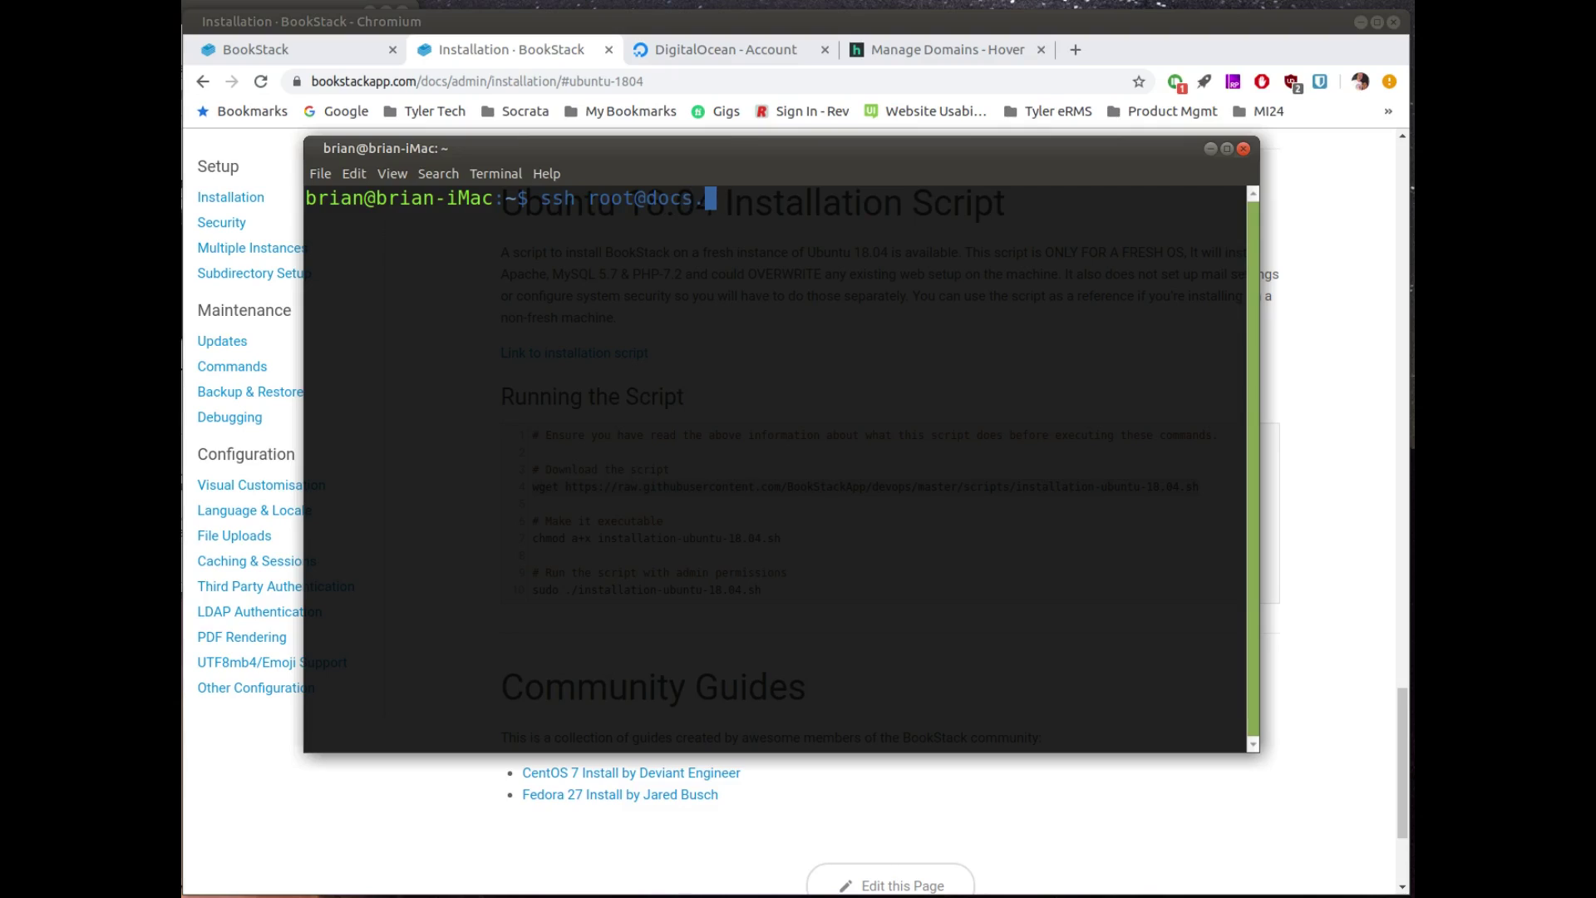
{"action": "type", "text": "opensourceiss"}
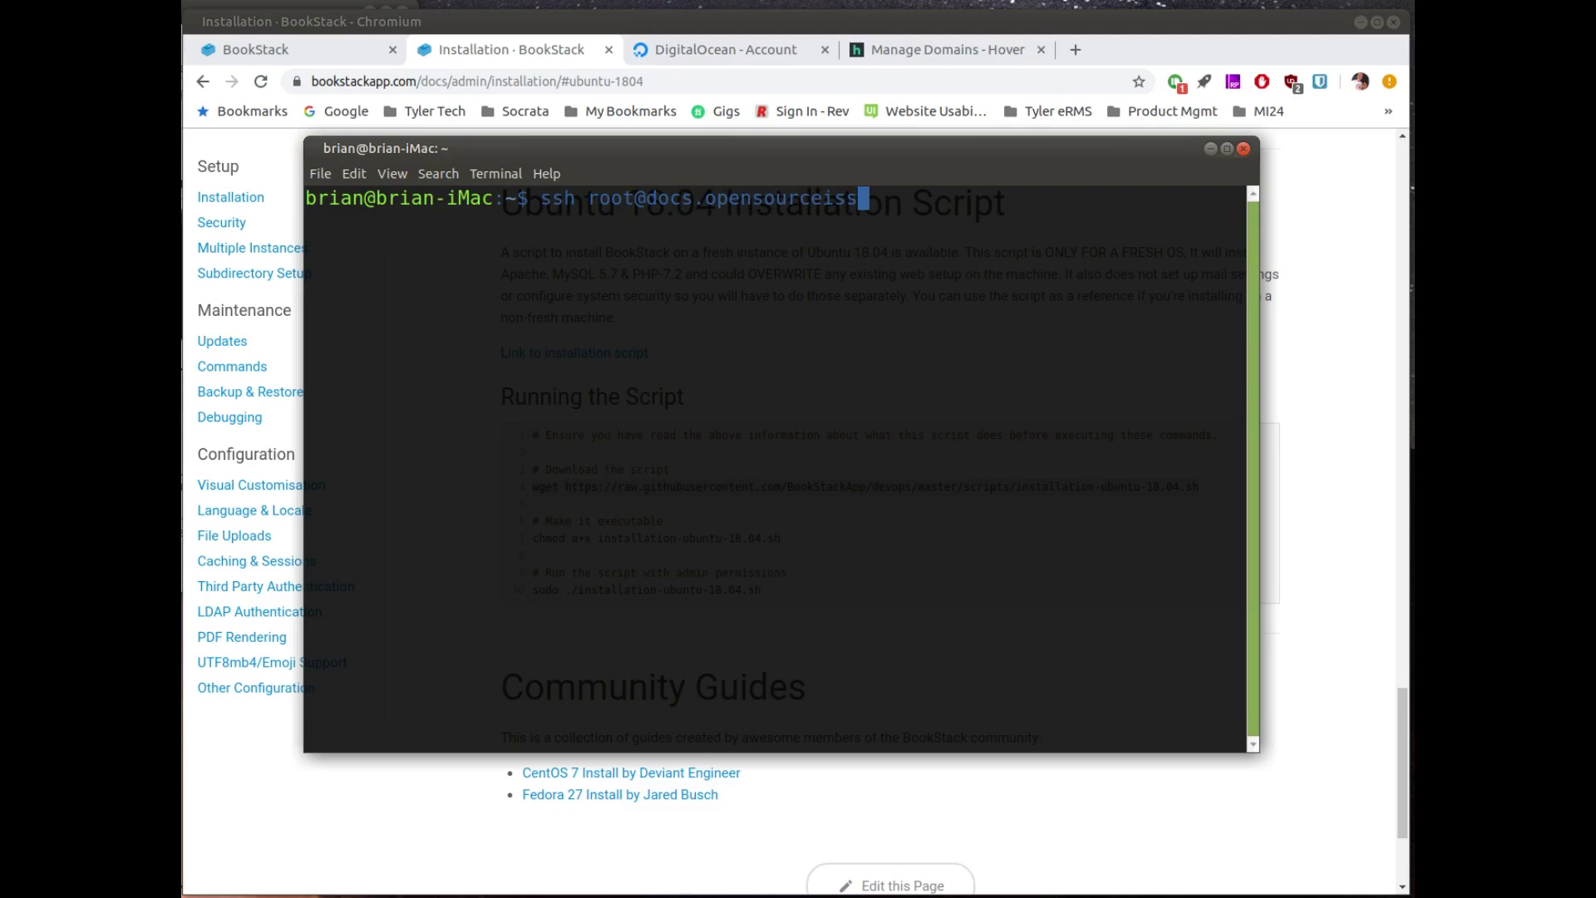
{"action": "key", "text": "BackSpace"}
{"action": "key", "text": "BackSpace"}
{"action": "type", "text": "sawesome.com"}
{"action": "key", "text": "Return"}
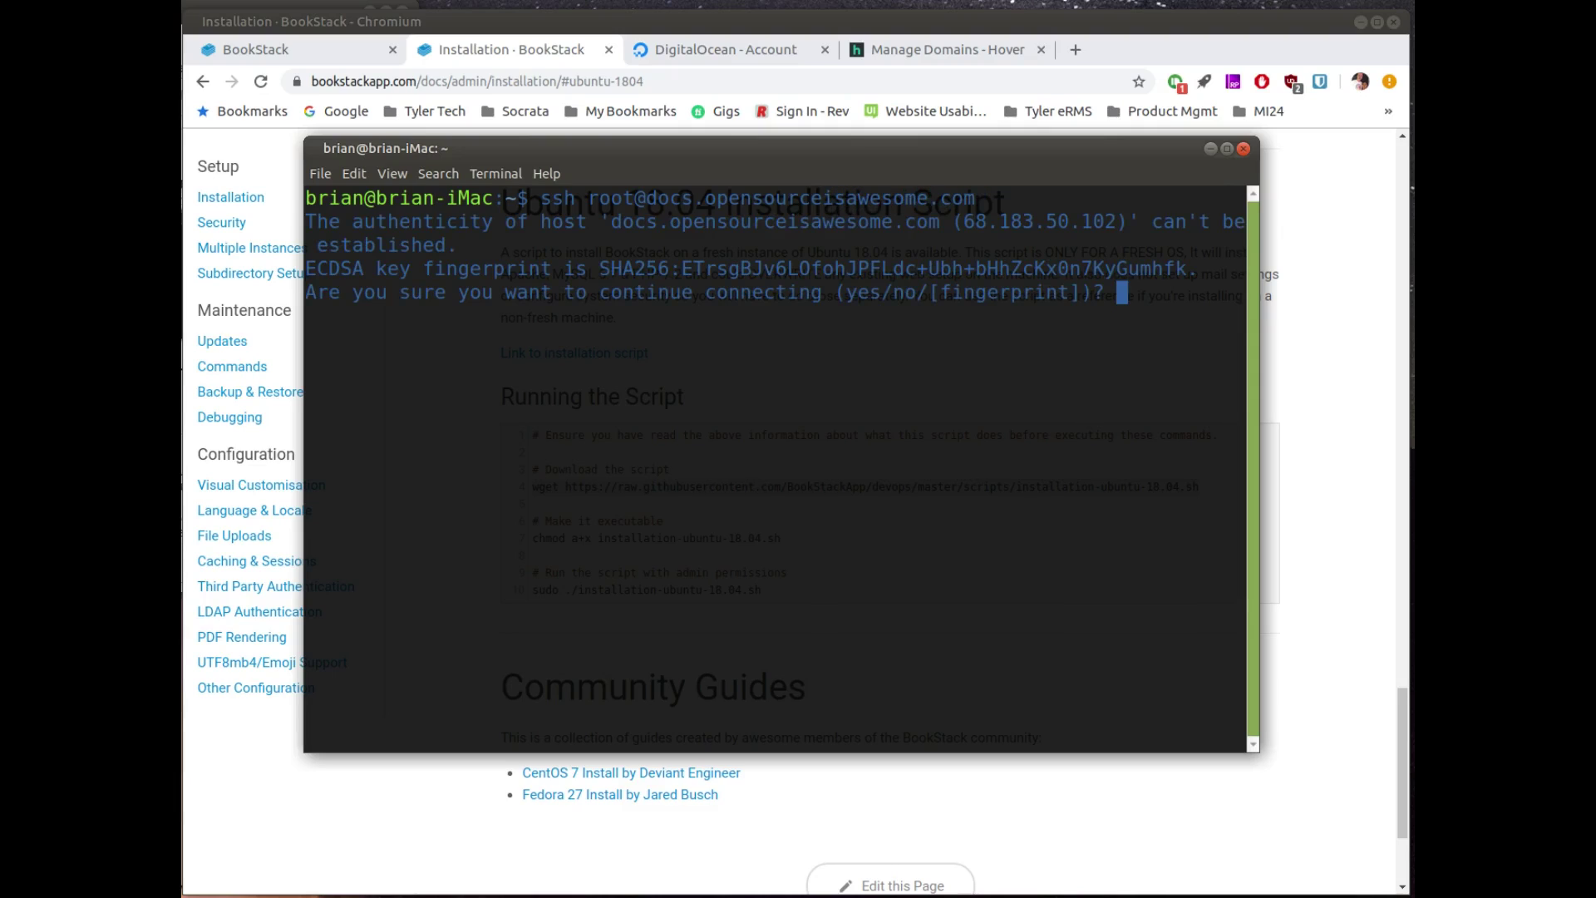
{"action": "type", "text": "yes"}
{"action": "key", "text": "Return"}
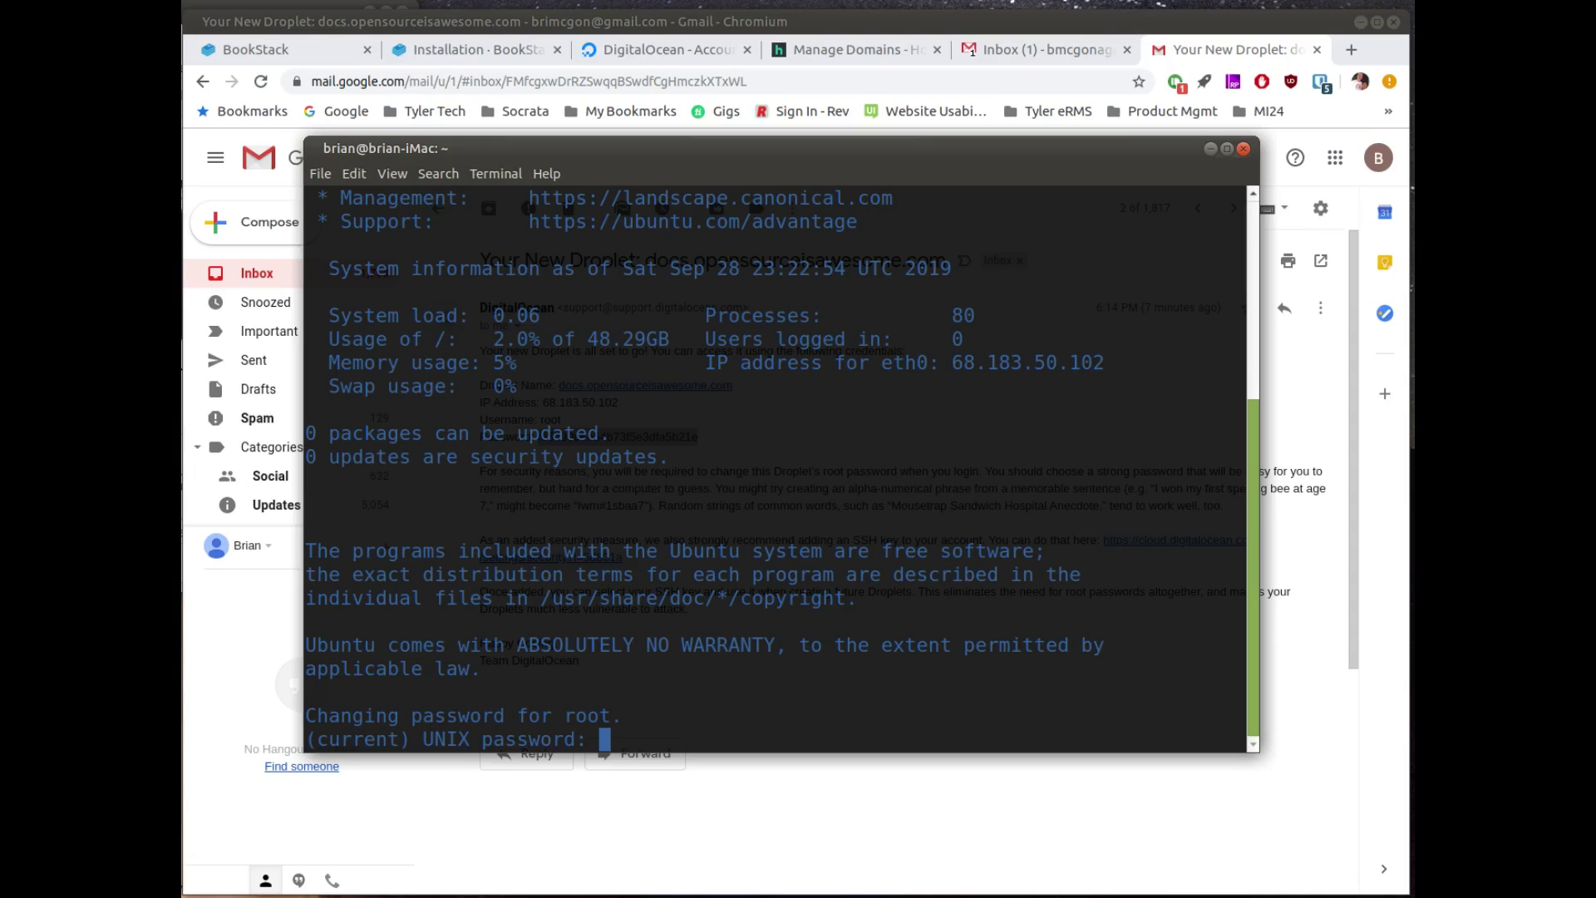
Step: Change the root password at the prompts, then run apt update and upgrade -y
{"action": "key", "text": "Return"}
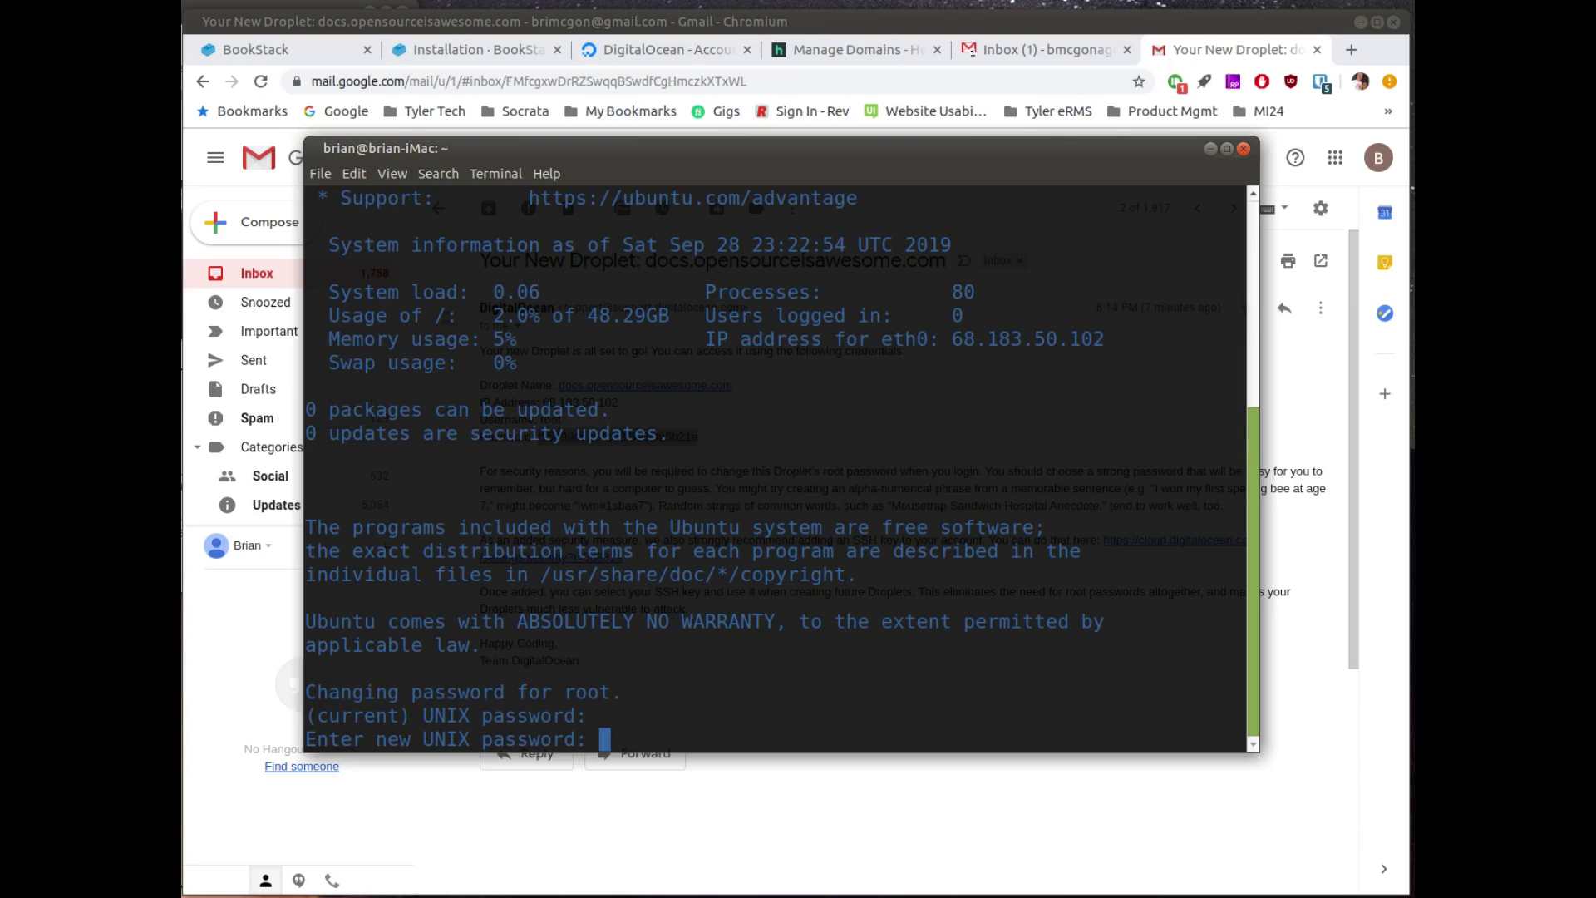
{"action": "key", "text": "Return"}
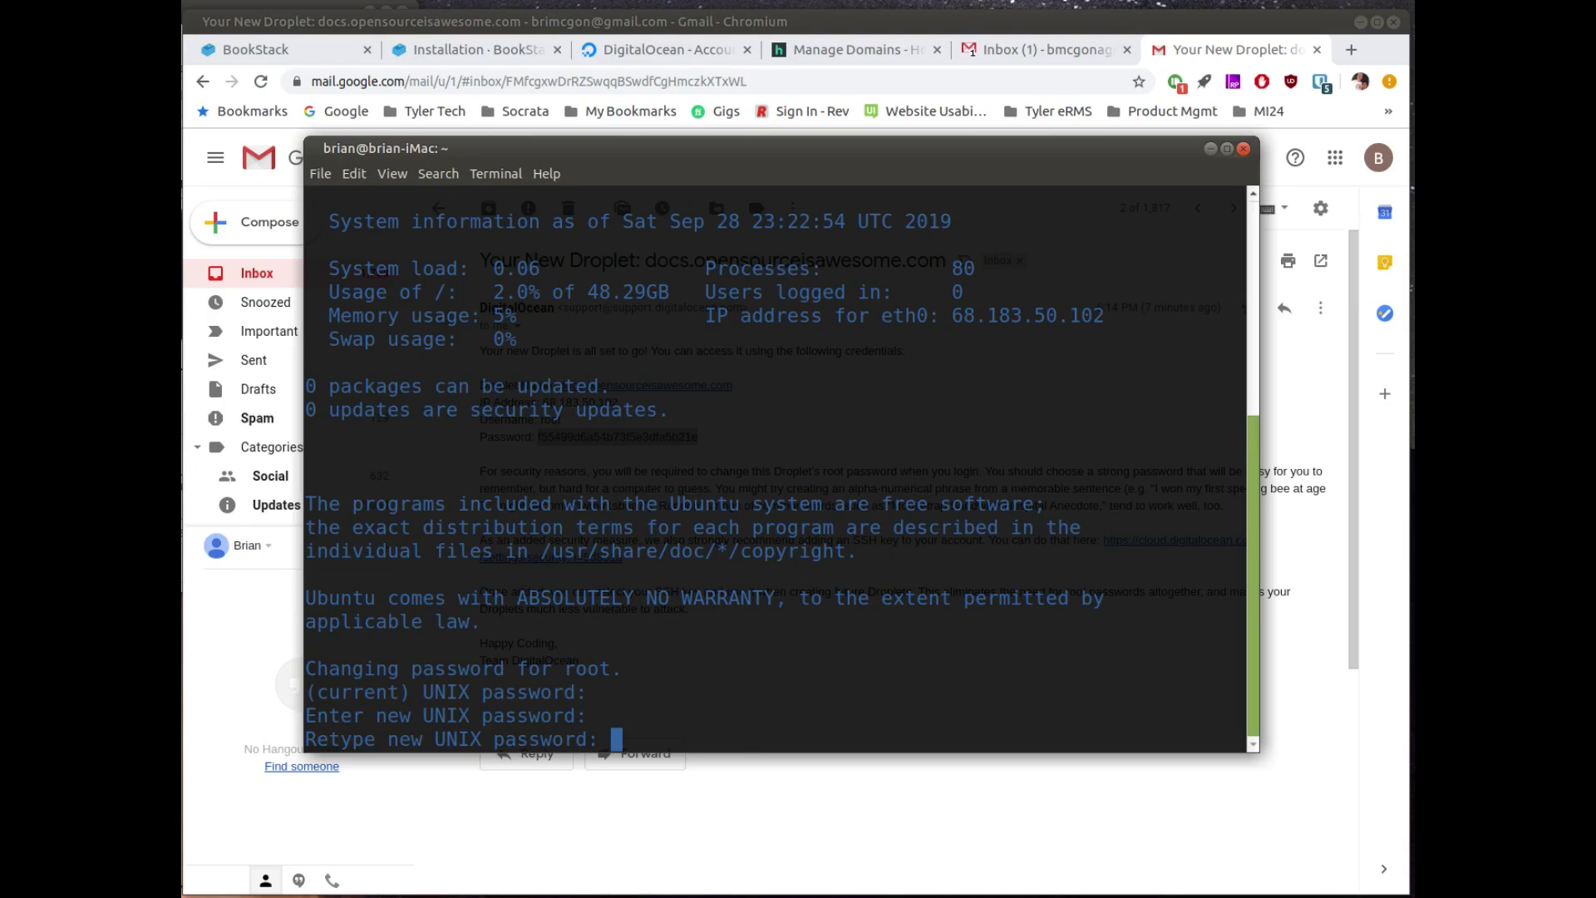
{"action": "key", "text": "Return"}
{"action": "type", "text": "sudo apt update && sudo apt upgrade -y"}
{"action": "key", "text": "Return"}
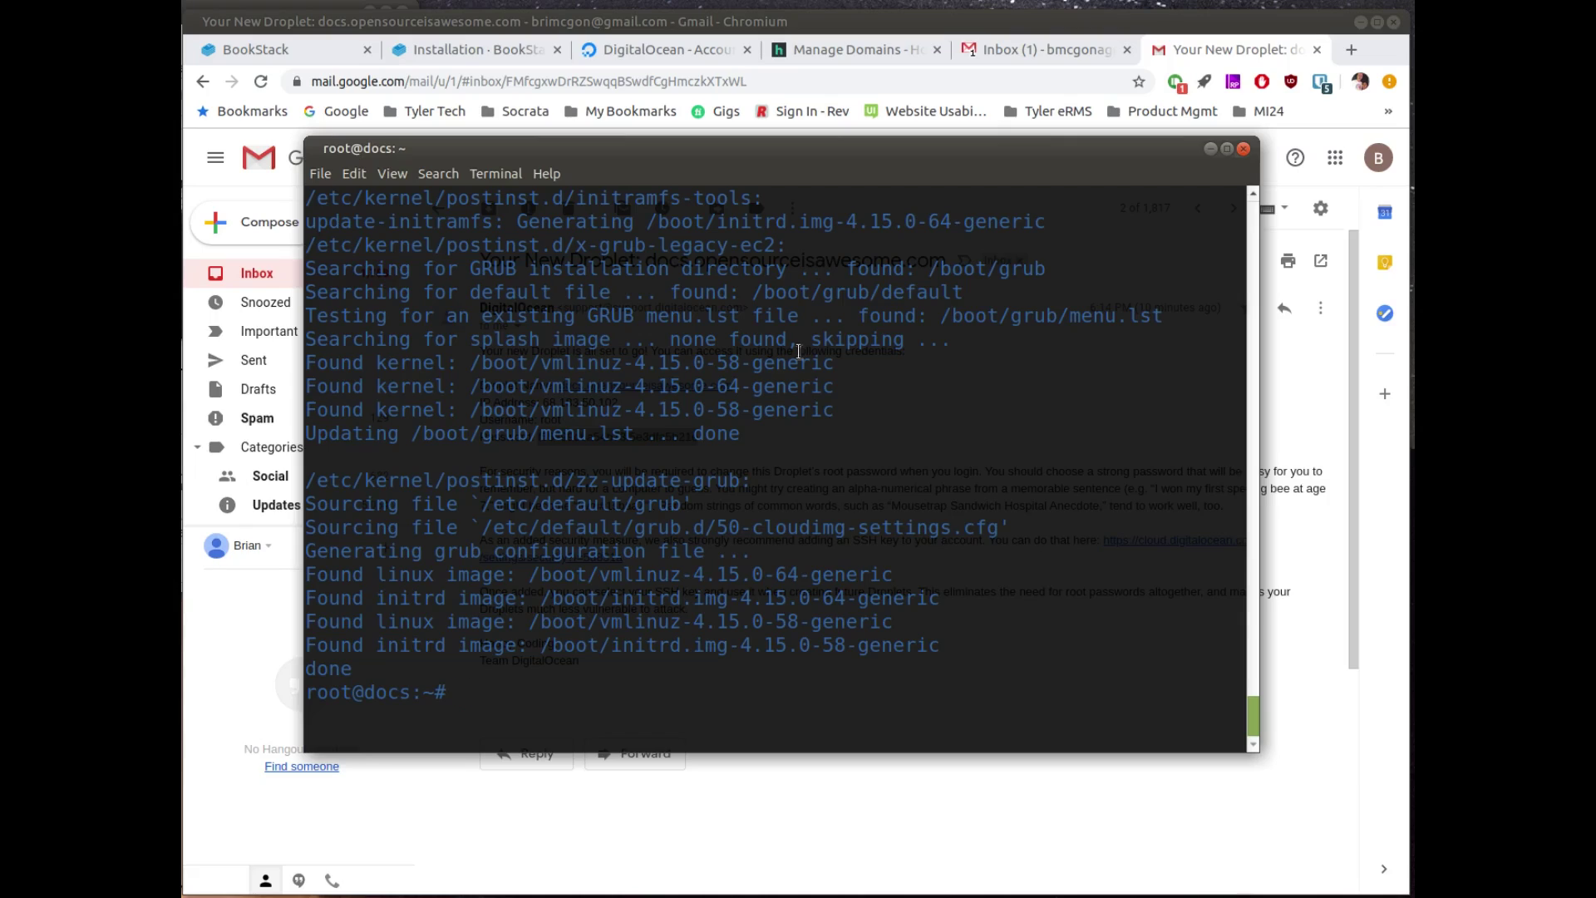
Step: Download installation-ubuntu-18.04.sh onto the server with the wget line from the docs
{"action": "left_click", "coordinate": [523, 52]}
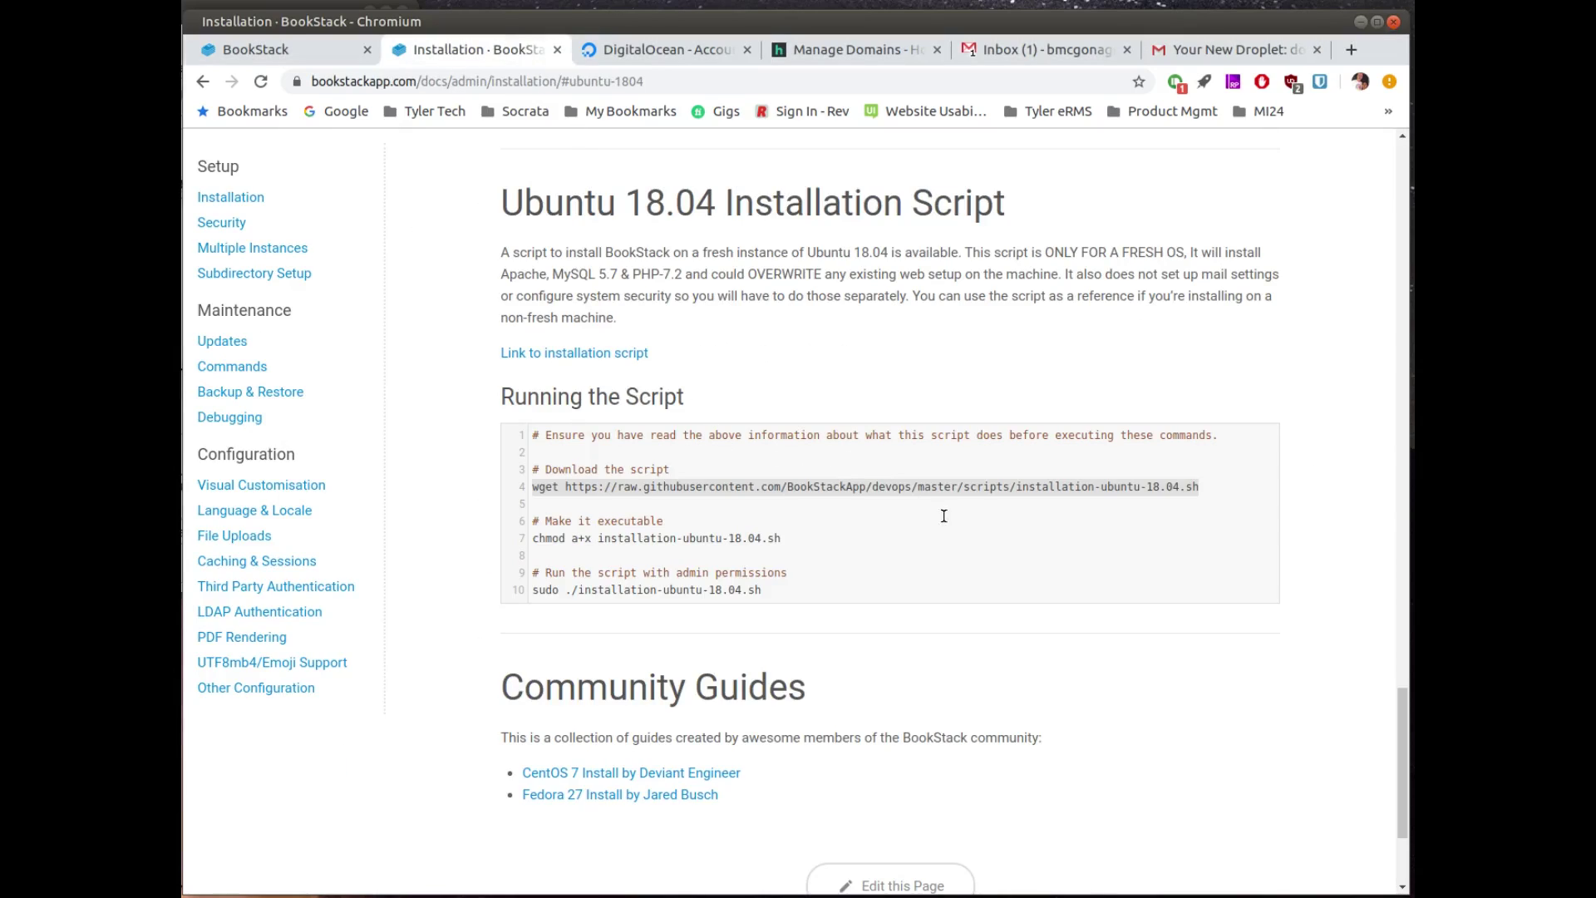
{"action": "left_click", "coordinate": [1083, 519]}
{"action": "left_click_drag", "start_coordinate": [1196, 486], "coordinate": [542, 488]}
{"action": "key", "text": "alt+Tab"}
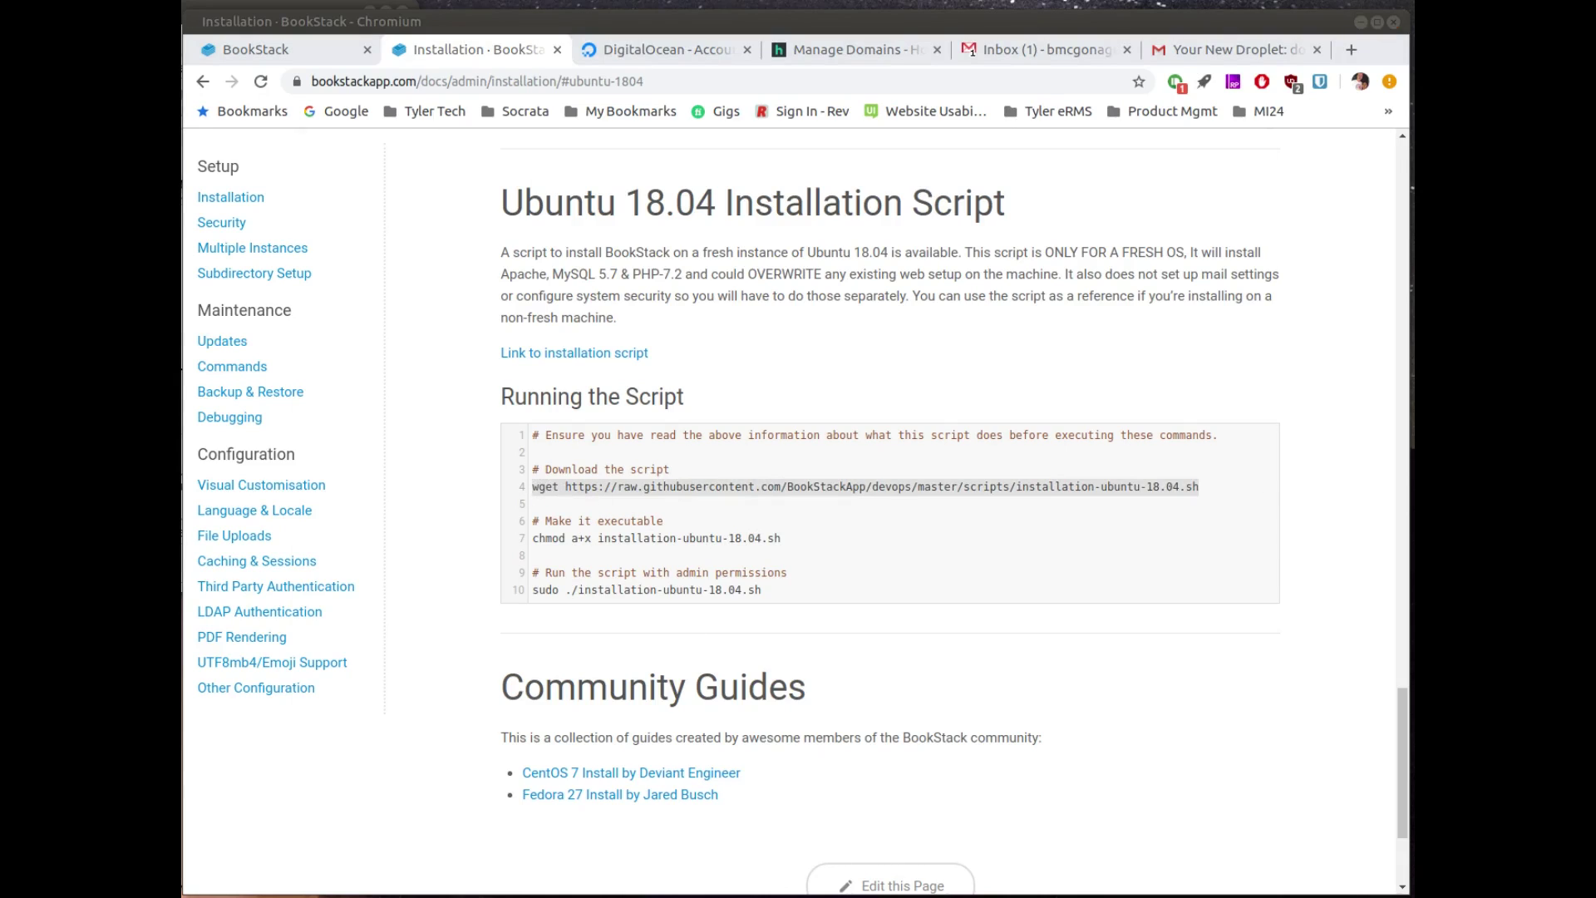
{"action": "type", "text": "wget https://raw.githubusercontent.com/BookStackApp/devops/master/scripts/installation-ubuntu-18.04.sh"}
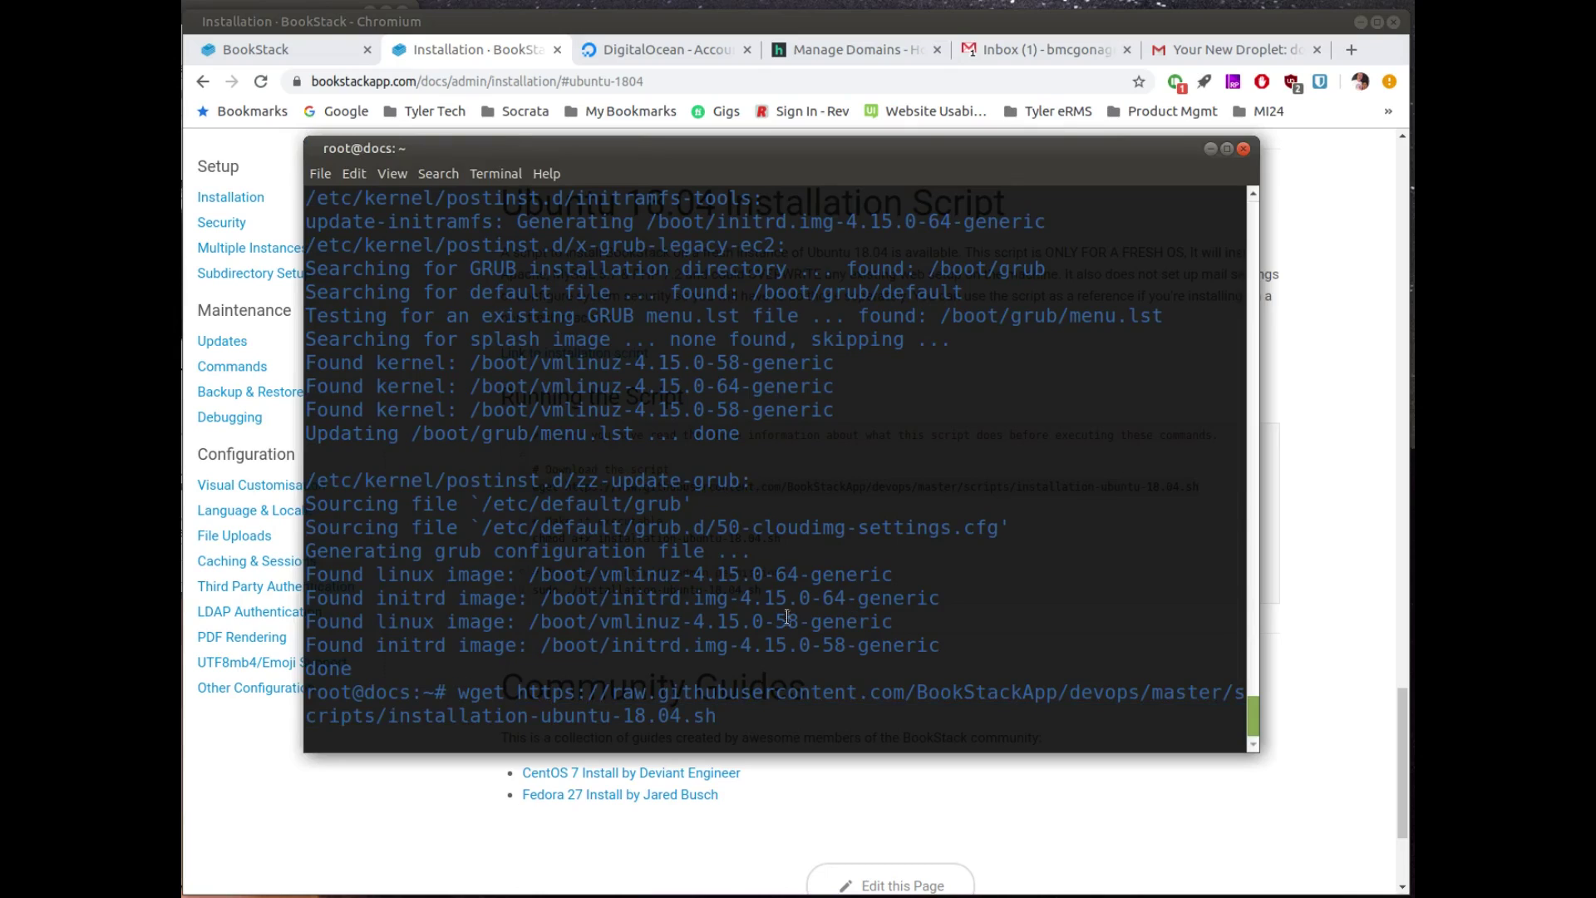
{"action": "key", "text": "Return"}
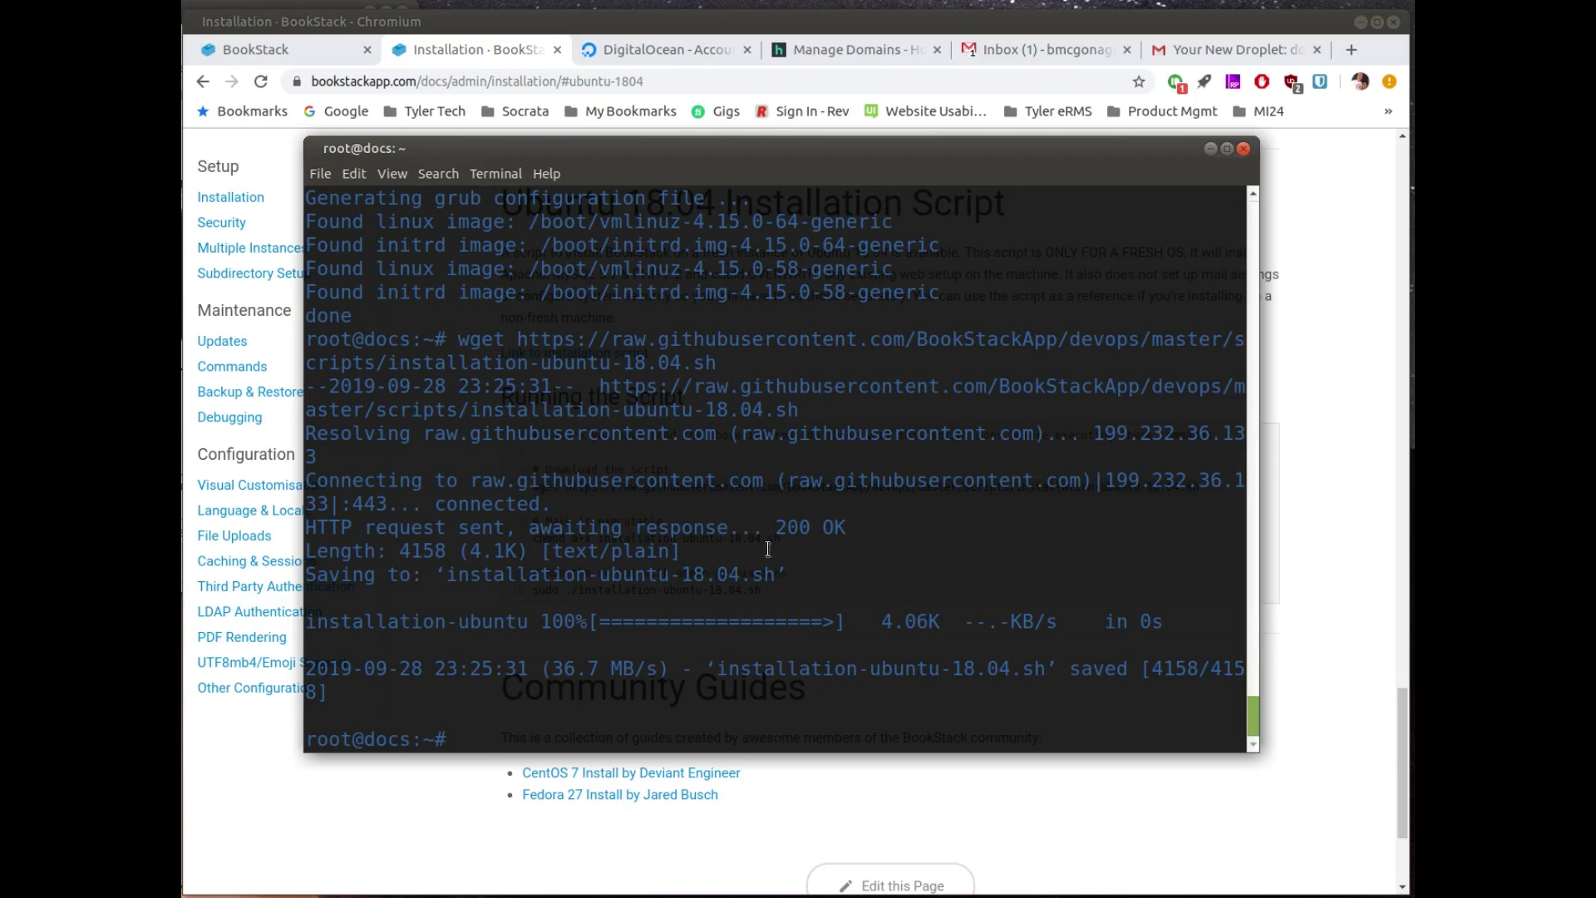
Step: Make the script executable with chmod a+x and copy the command that runs it
{"action": "left_click", "coordinate": [1085, 834]}
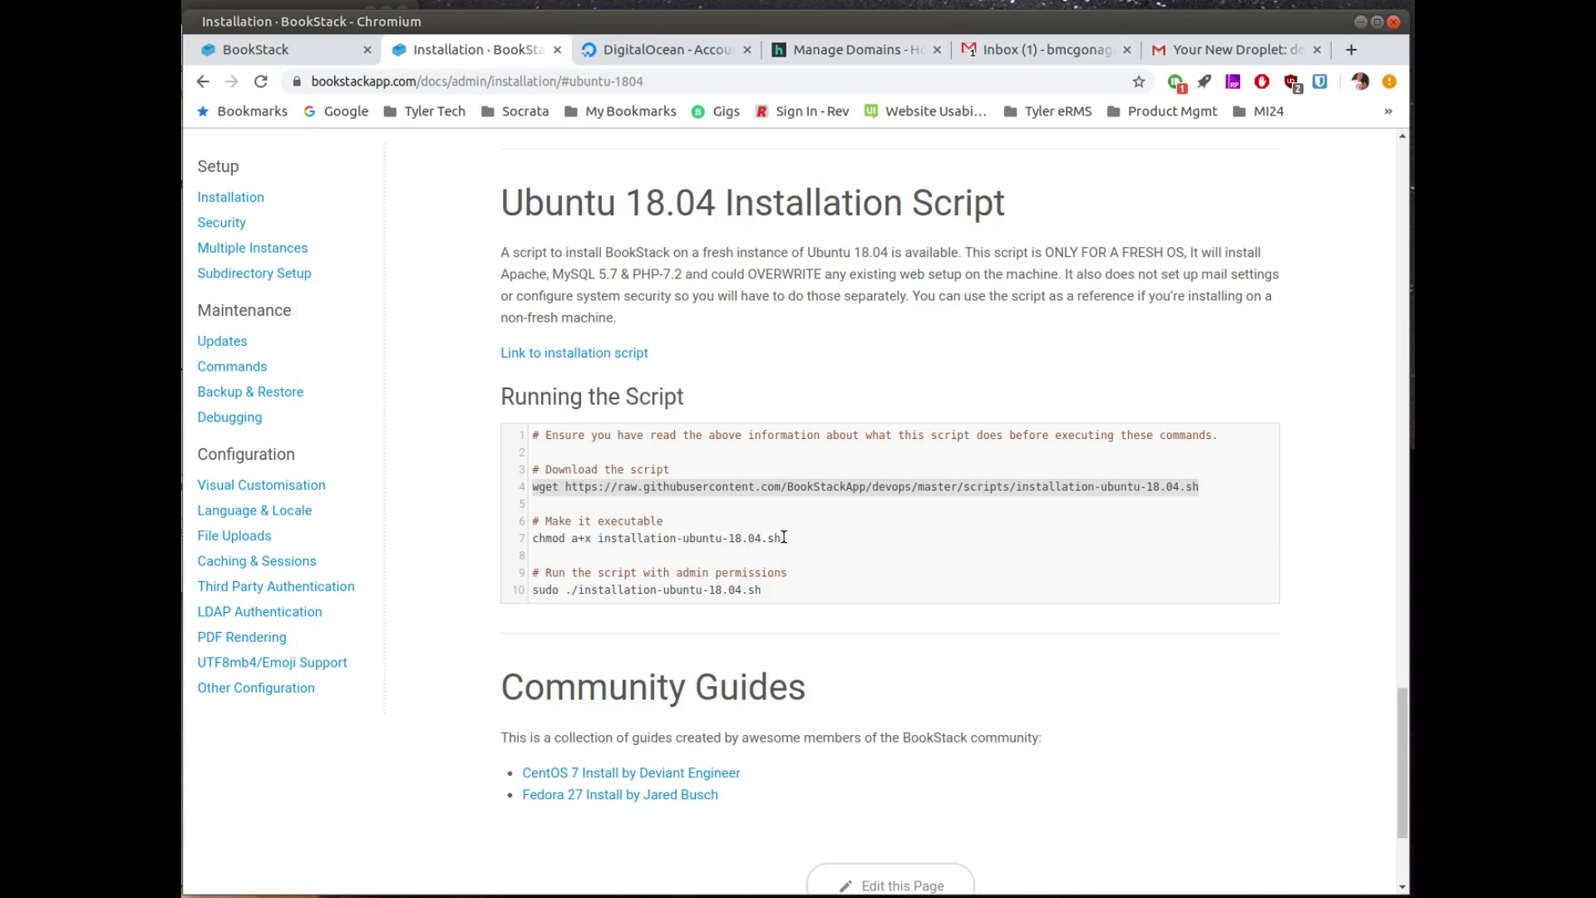
{"action": "left_click_drag", "start_coordinate": [783, 538], "coordinate": [525, 549]}
{"action": "key", "text": "ctrl+c"}
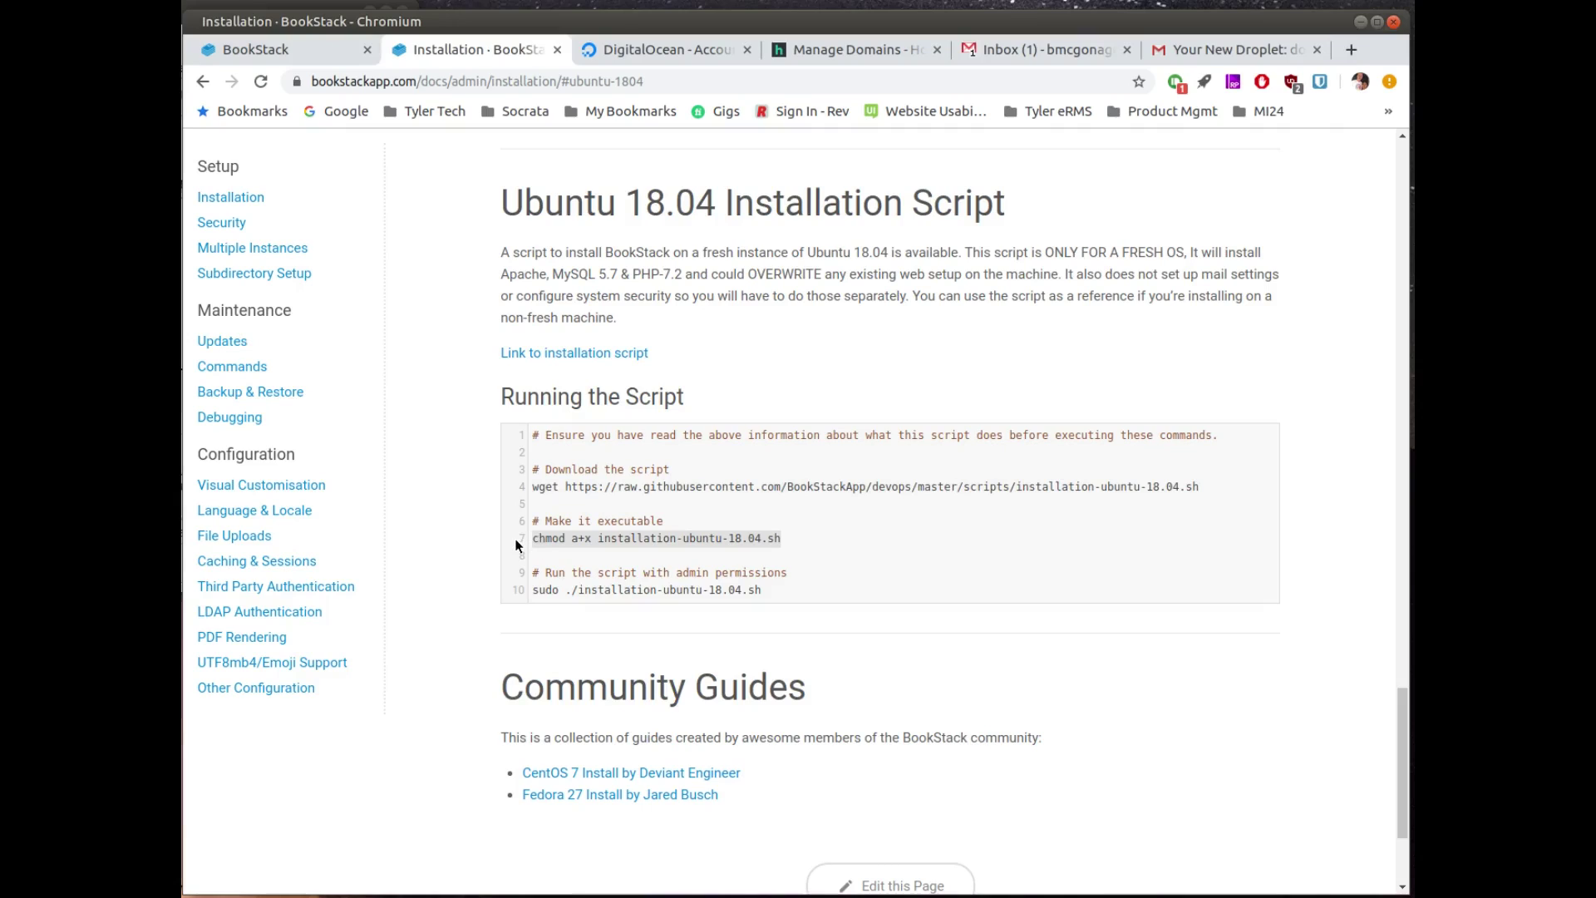
{"action": "key", "text": "alt+Tab"}
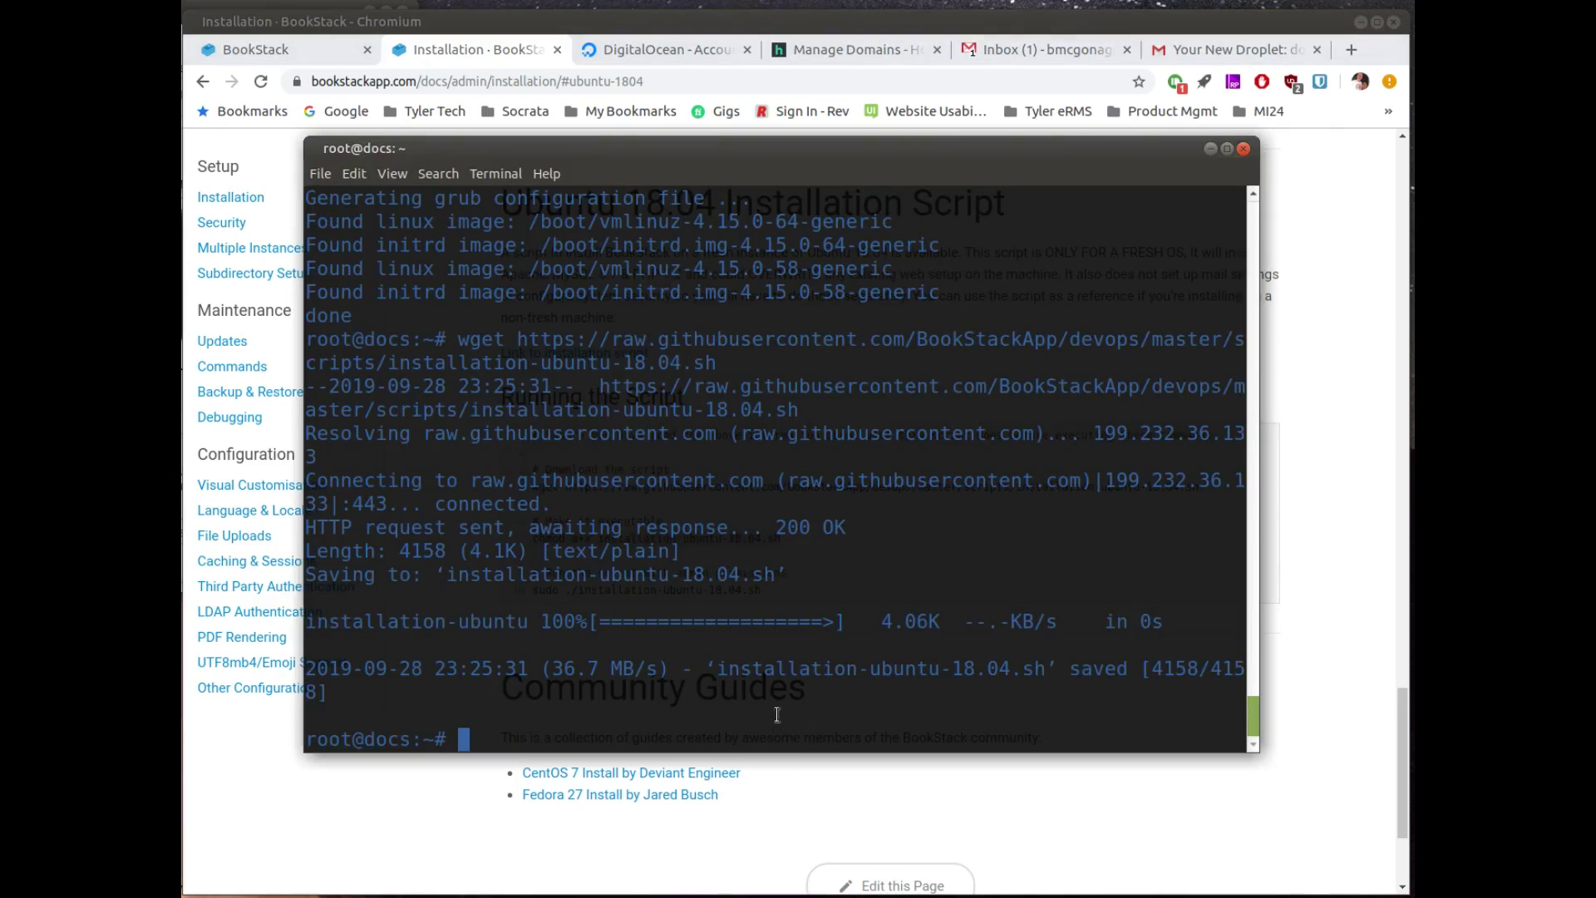
{"action": "key", "text": "ctrl+shift+v"}
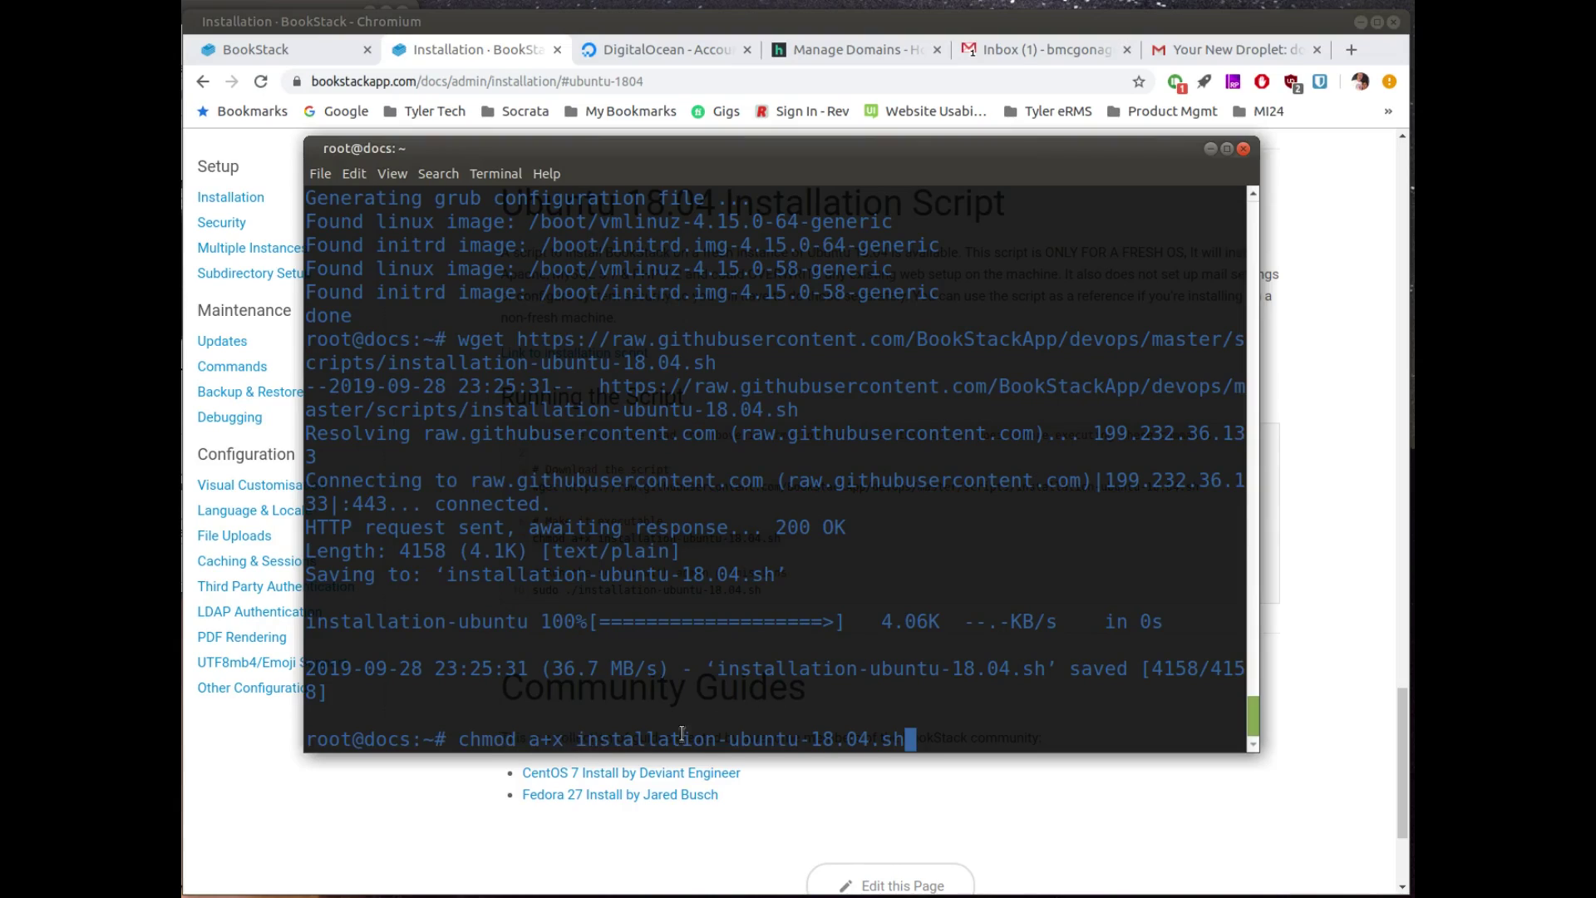
{"action": "key", "text": "Return"}
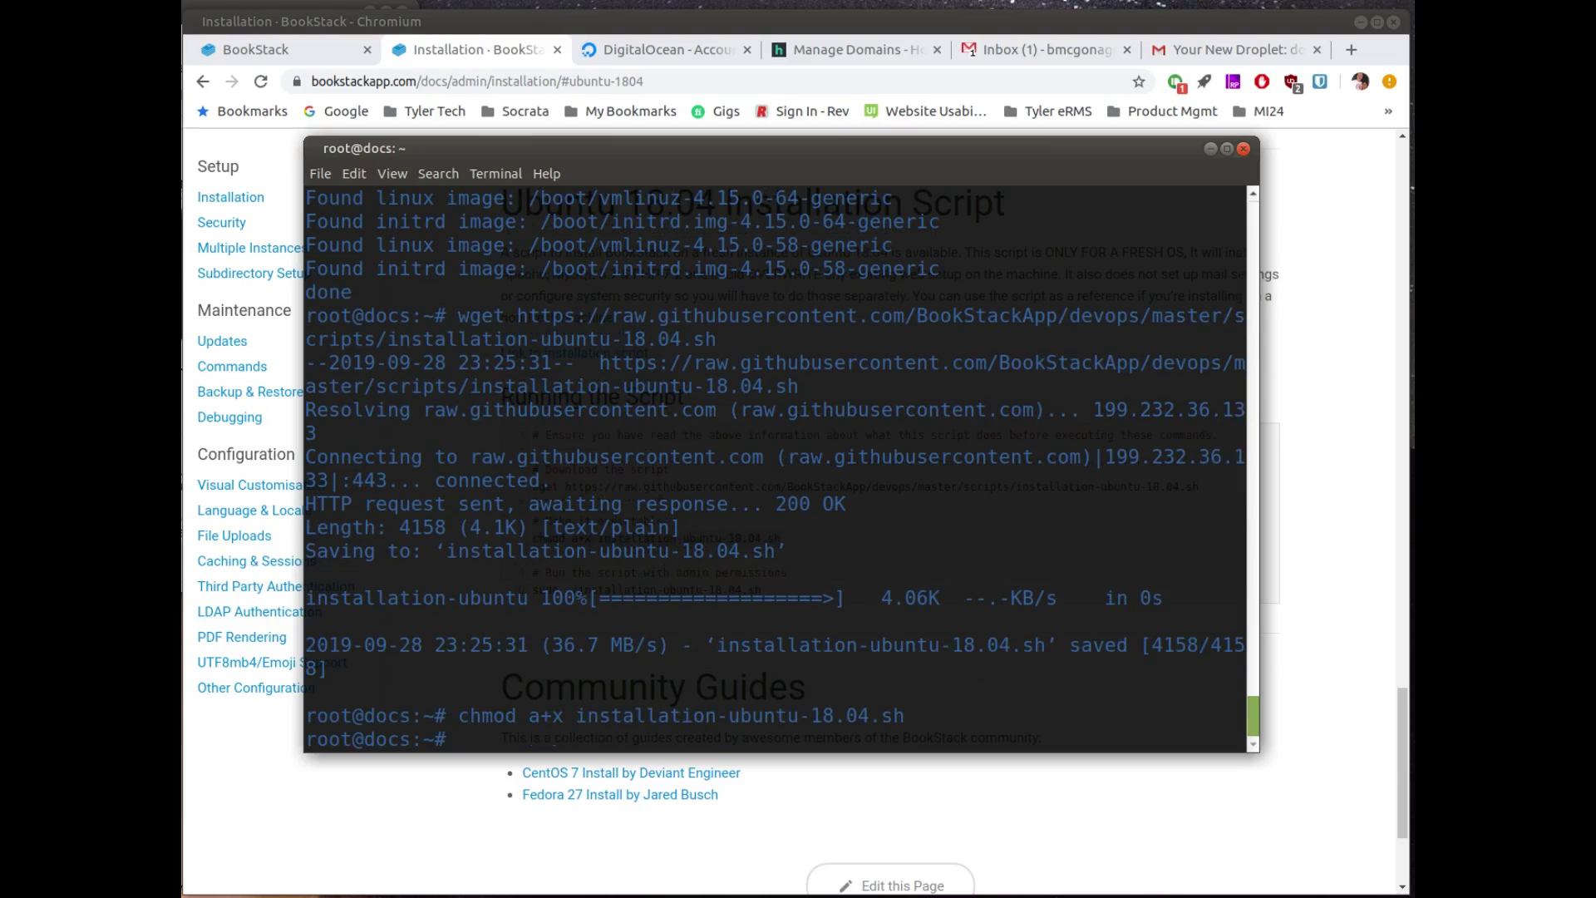
{"action": "left_click", "coordinate": [878, 795]}
{"action": "left_click_drag", "start_coordinate": [790, 608], "coordinate": [522, 598]}
{"action": "key", "text": "ctrl+c"}
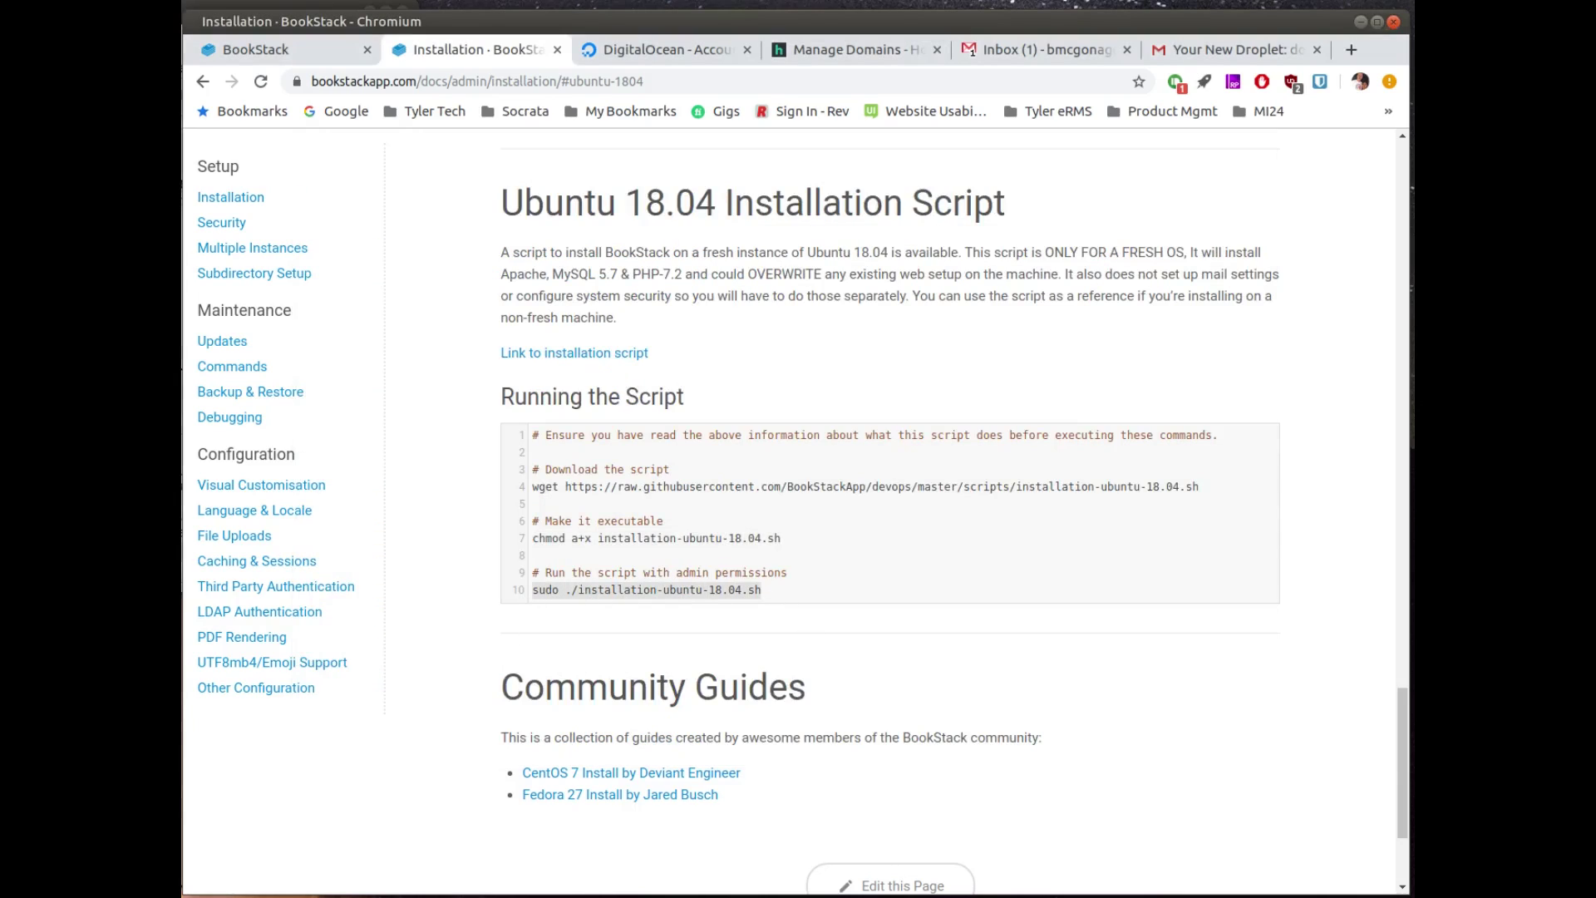
{"action": "key", "text": "alt+Tab"}
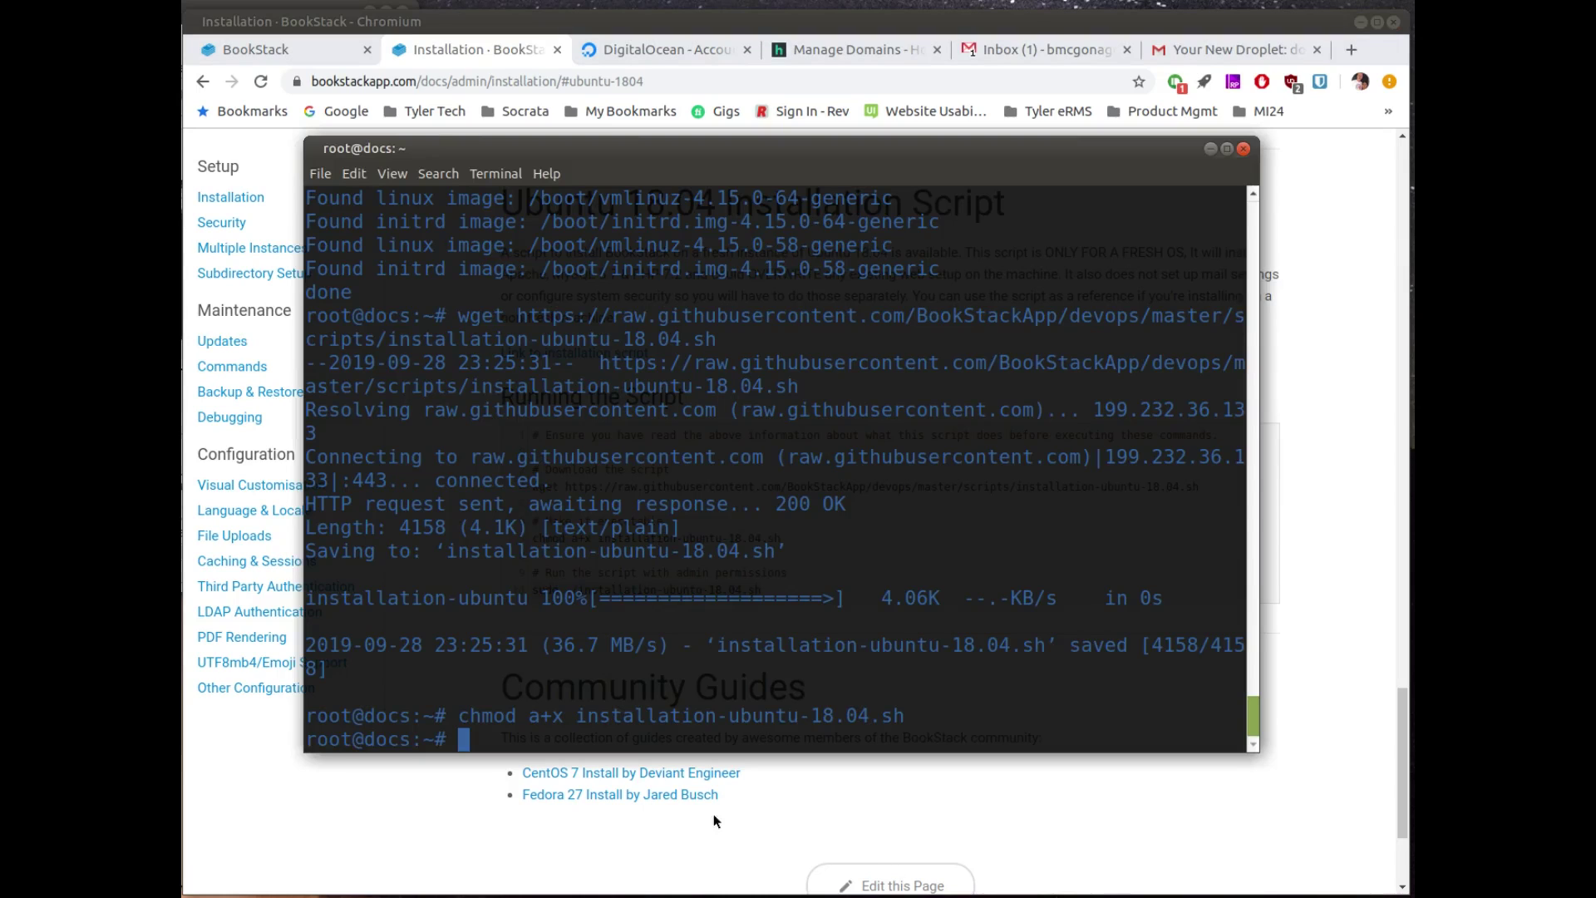
Step: Run ./installation-ubuntu-18.04.sh without sudo and give docs.opensourceisawesome.com as the domain
{"action": "key", "text": "ctrl+shift+v"}
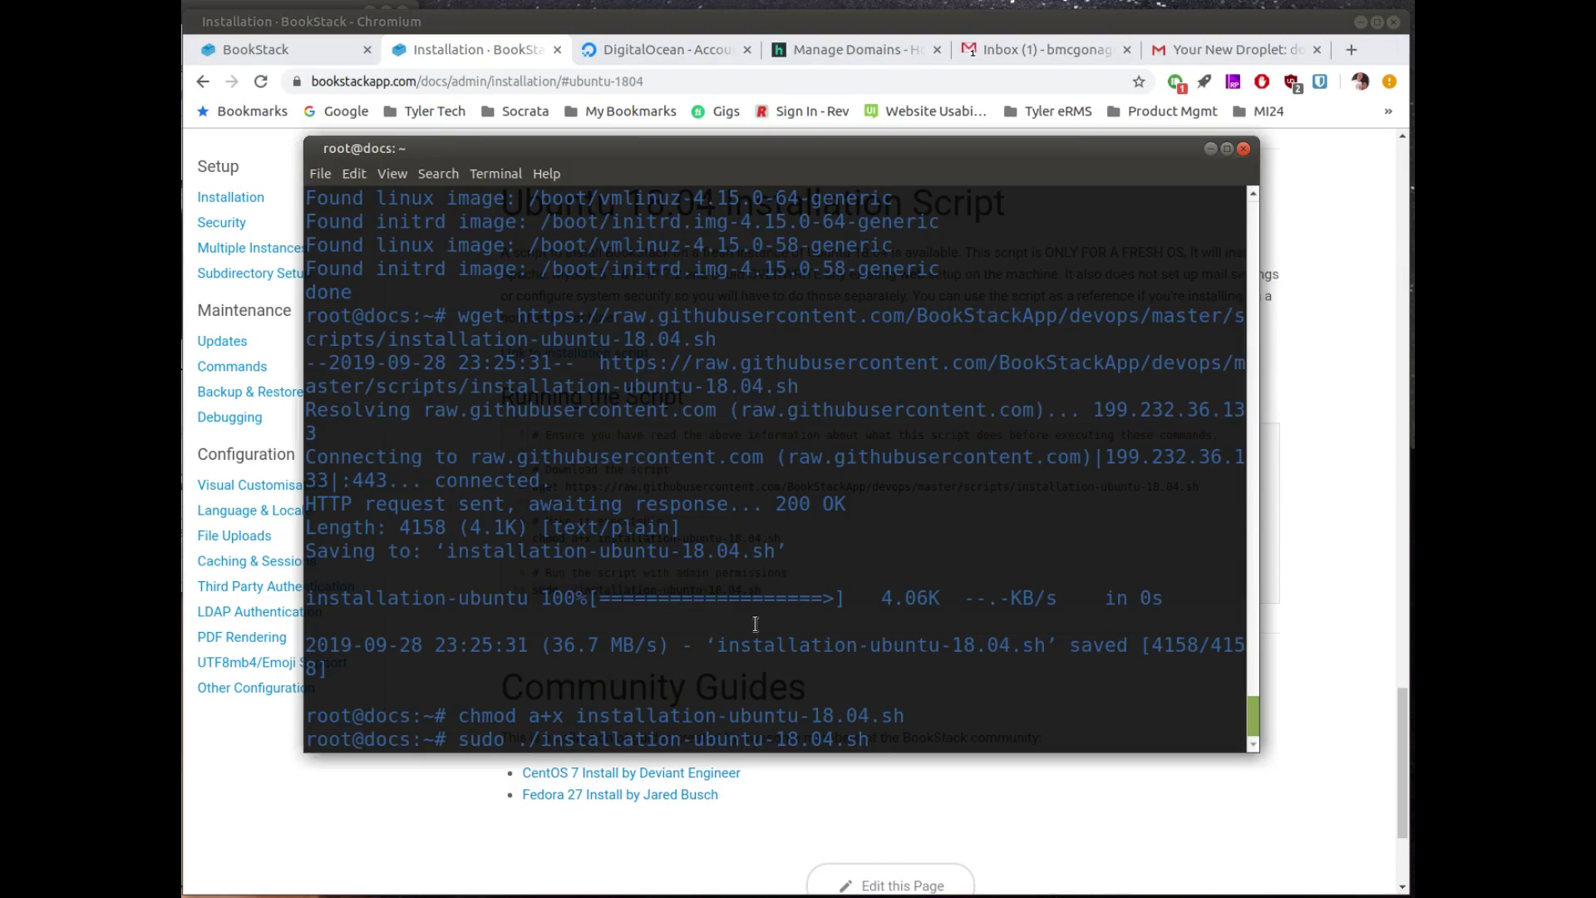
{"action": "key", "text": "Left"}
{"action": "key", "text": "Left"}
{"action": "key", "text": "Left"}
{"action": "key", "text": "Left"}
{"action": "key", "text": "Left"}
{"action": "key", "text": "Left"}
{"action": "key", "text": "Left"}
{"action": "key", "text": "Left"}
{"action": "key", "text": "Left"}
{"action": "key", "text": "Left"}
{"action": "key", "text": "Left"}
{"action": "key", "text": "Left"}
{"action": "key", "text": "Left"}
{"action": "key", "text": "Left"}
{"action": "key", "text": "Left"}
{"action": "key", "text": "Left"}
{"action": "key", "text": "Left"}
{"action": "key", "text": "Left"}
{"action": "key", "text": "Left"}
{"action": "key", "text": "Left"}
{"action": "key", "text": "Left"}
{"action": "key", "text": "Left"}
{"action": "key", "text": "Left"}
{"action": "key", "text": "Left"}
{"action": "key", "text": "Left"}
{"action": "key", "text": "Left"}
{"action": "key", "text": "Left"}
{"action": "key", "text": "Left"}
{"action": "key", "text": "Left"}
{"action": "key", "text": "Left"}
{"action": "key", "text": "BackSpace"}
{"action": "key", "text": "BackSpace"}
{"action": "key", "text": "BackSpace"}
{"action": "key", "text": "BackSpace"}
{"action": "key", "text": "BackSpace"}
{"action": "key", "text": "Return"}
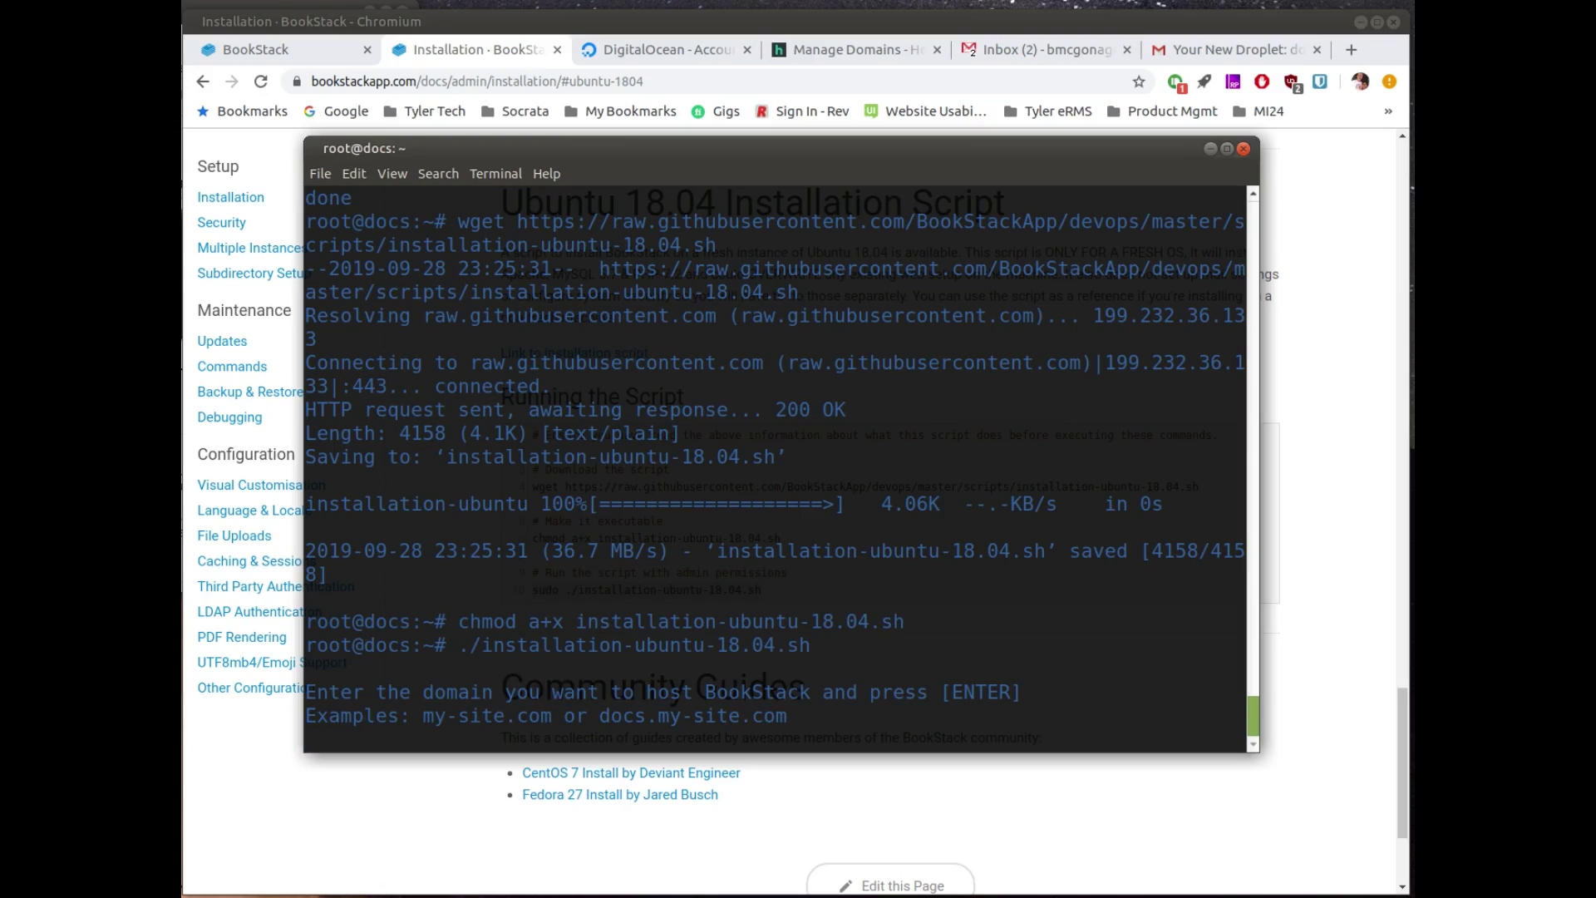
{"action": "type", "text": "docs.opensourceisawesome.com"}
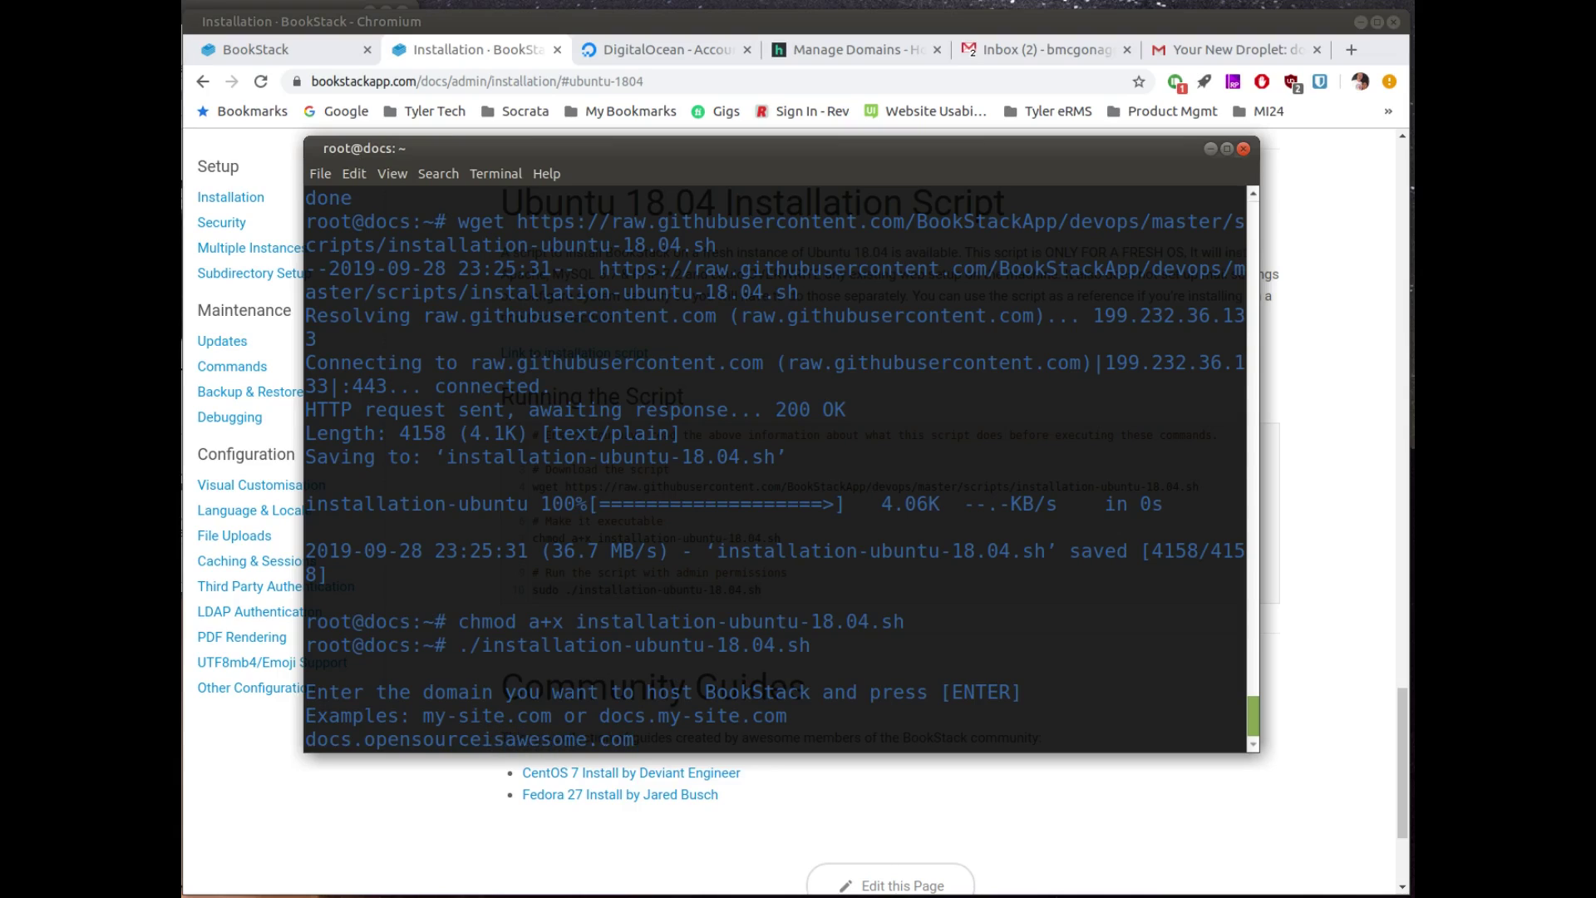
{"action": "key", "text": "Return"}
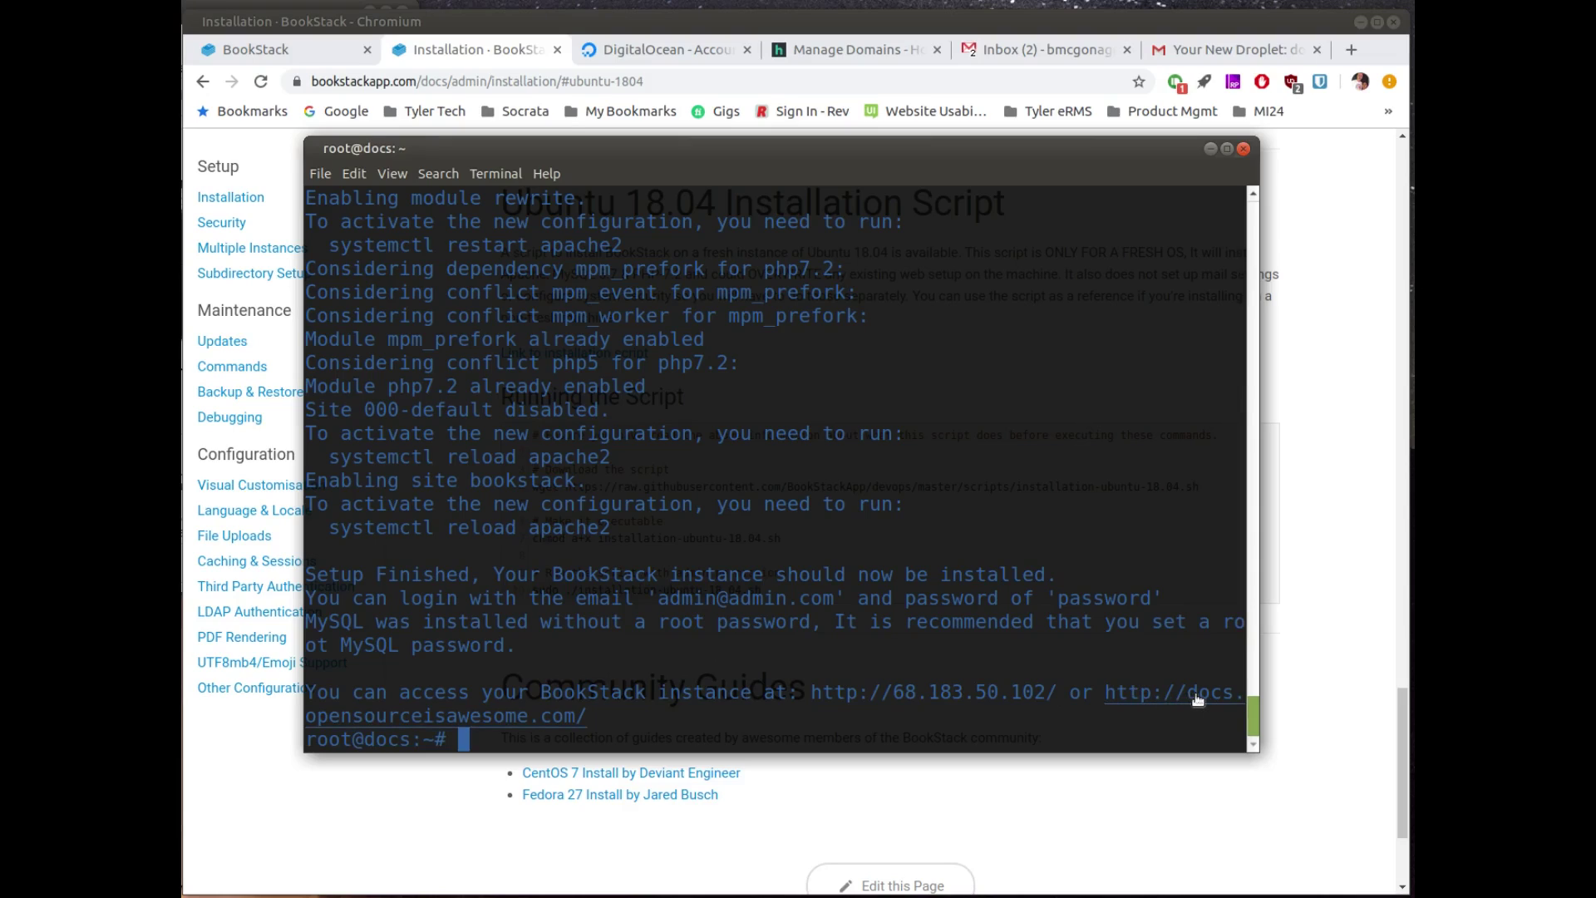
Step: Open the new BookStack site's login page and enlarge its window
{"action": "left_click", "coordinate": [541, 720], "text": "ctrl"}
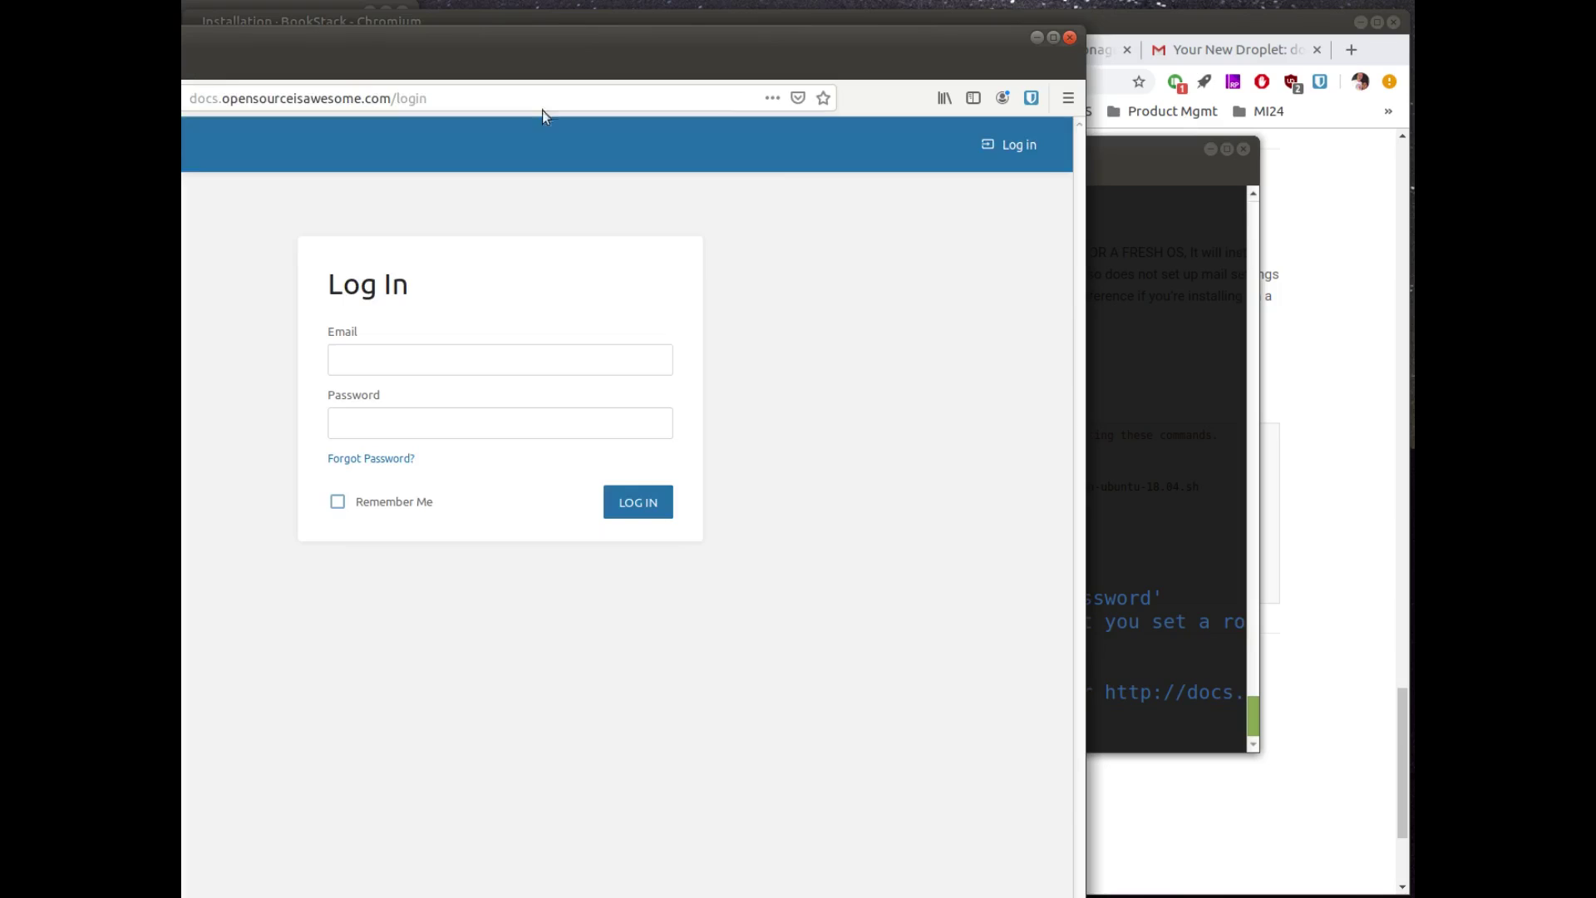
{"action": "left_click_drag", "start_coordinate": [551, 45], "coordinate": [815, 28]}
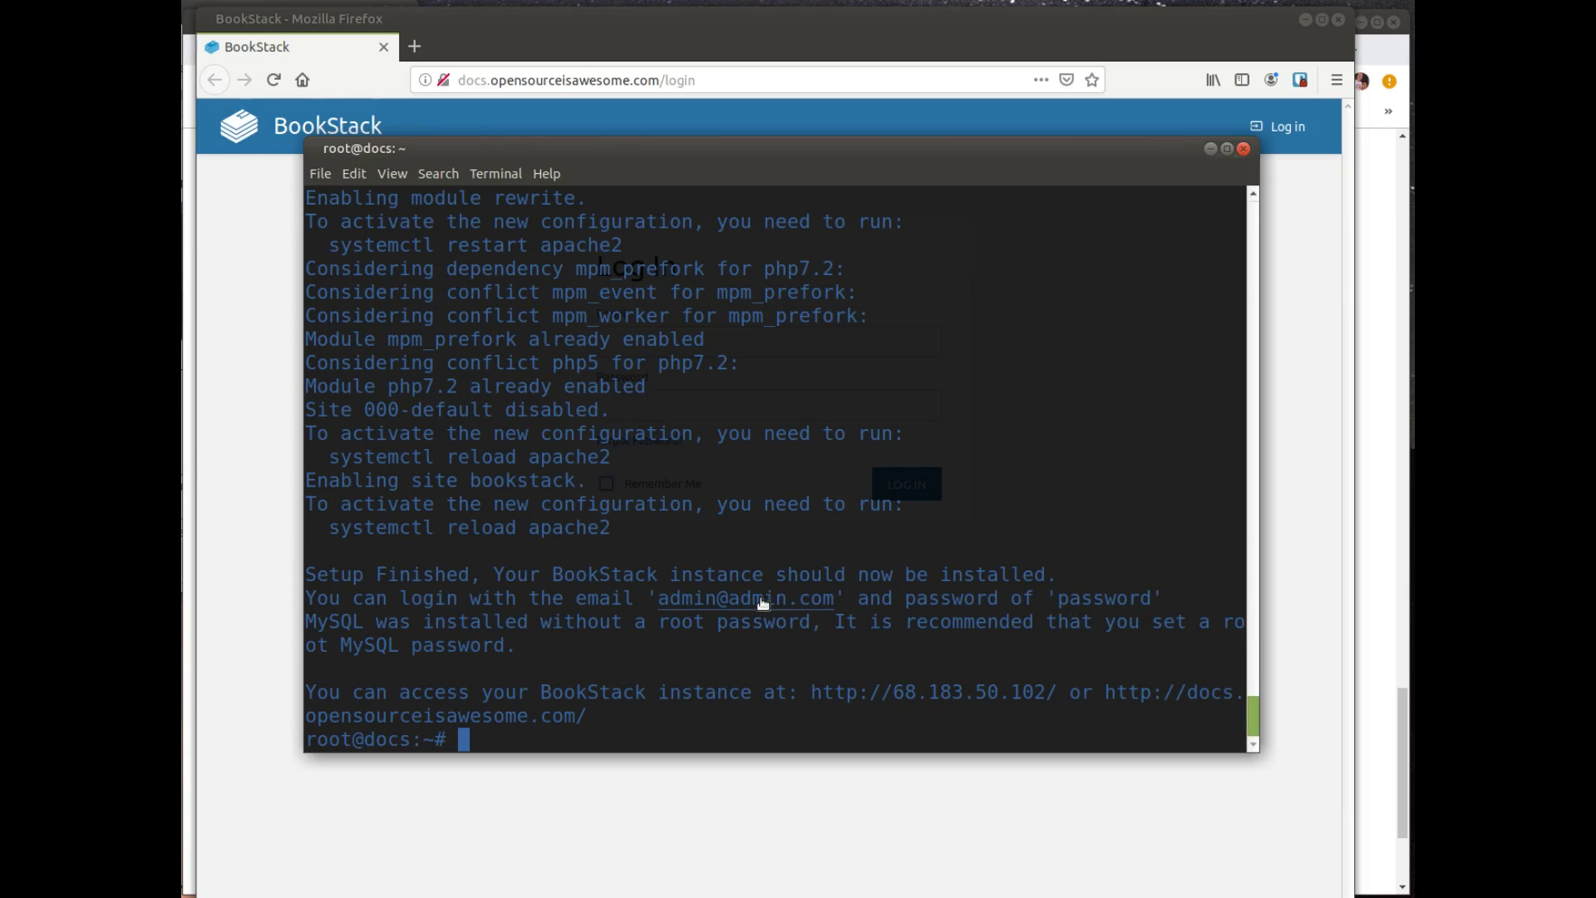
{"action": "left_click", "coordinate": [627, 805]}
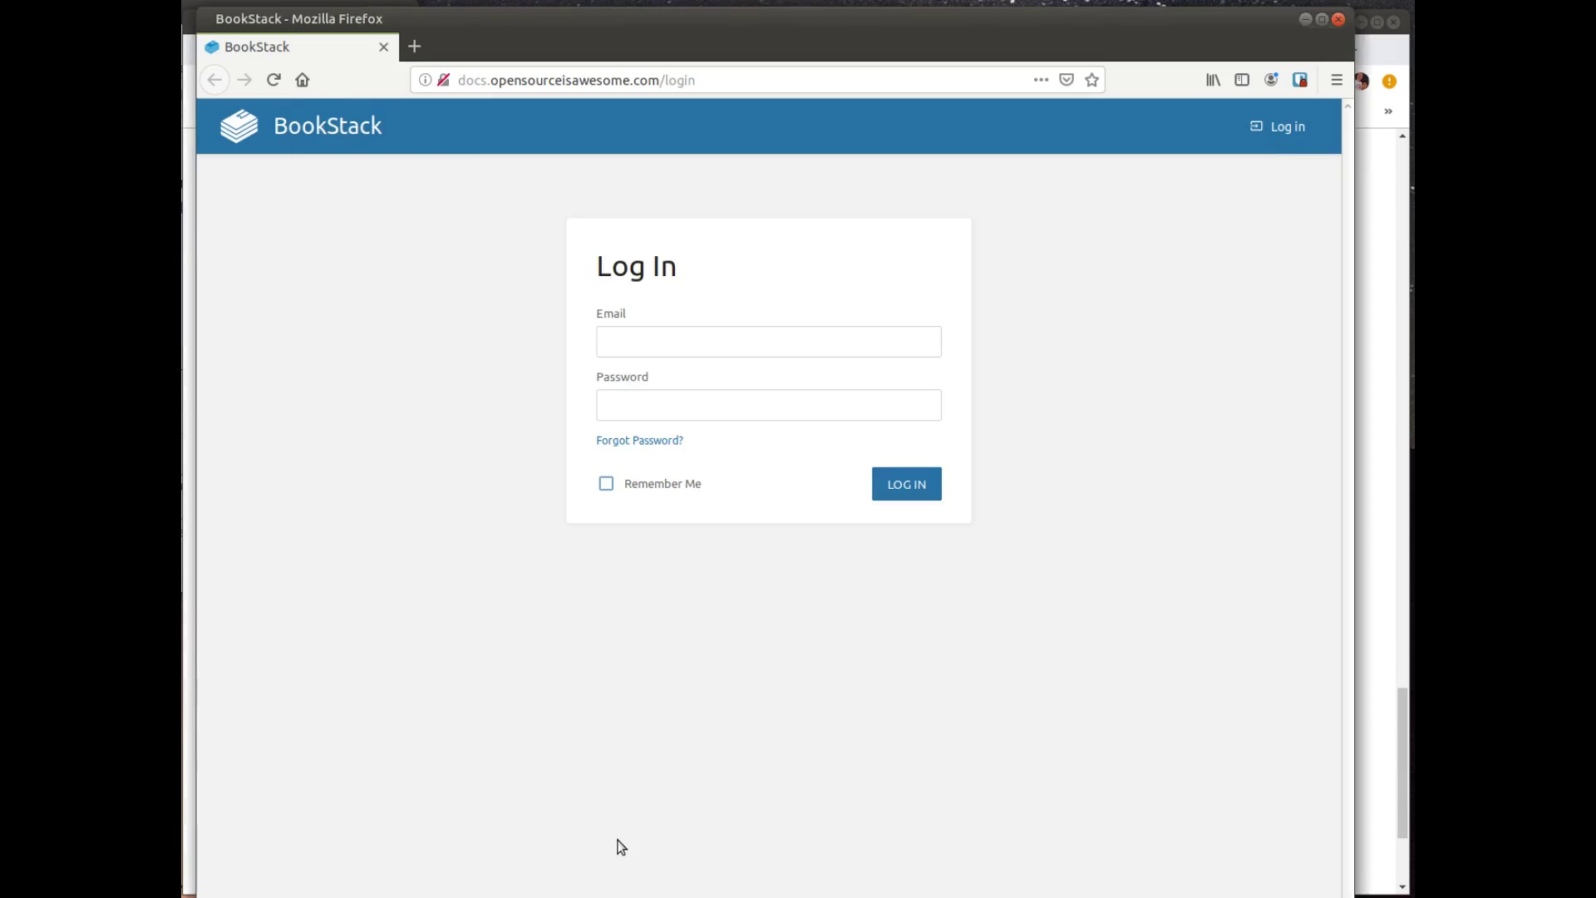
Step: Log in with the default admin e-mail and password, declining Firefox's save prompt
{"action": "left_click", "coordinate": [734, 347]}
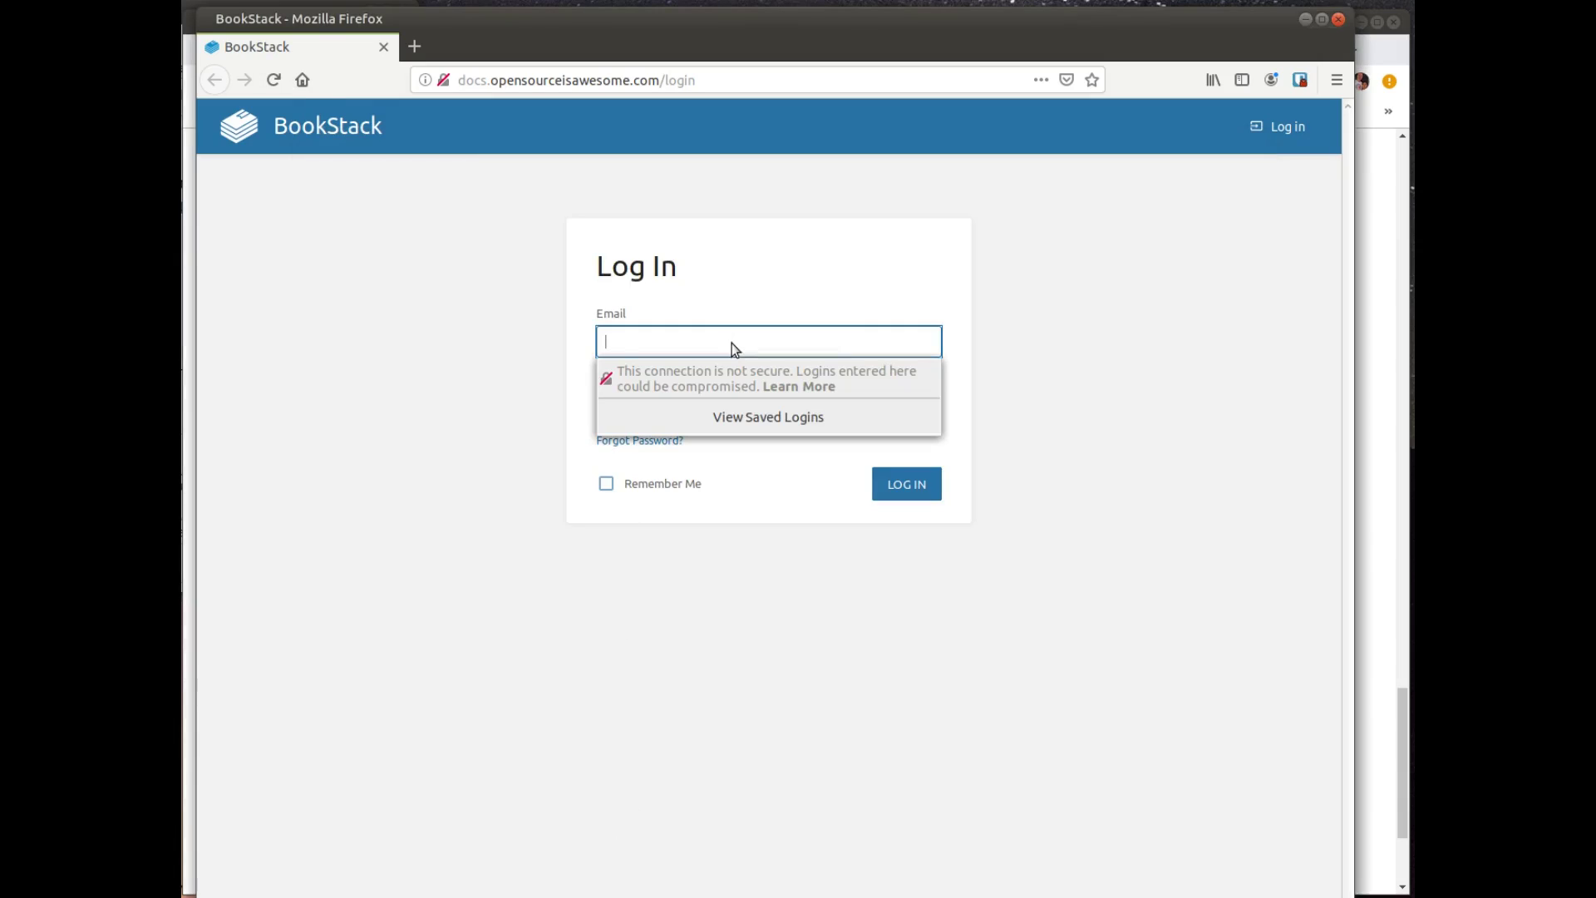
{"action": "type", "text": "admin@admin.com"}
{"action": "key", "text": "Tab"}
{"action": "type", "text": "pass"}
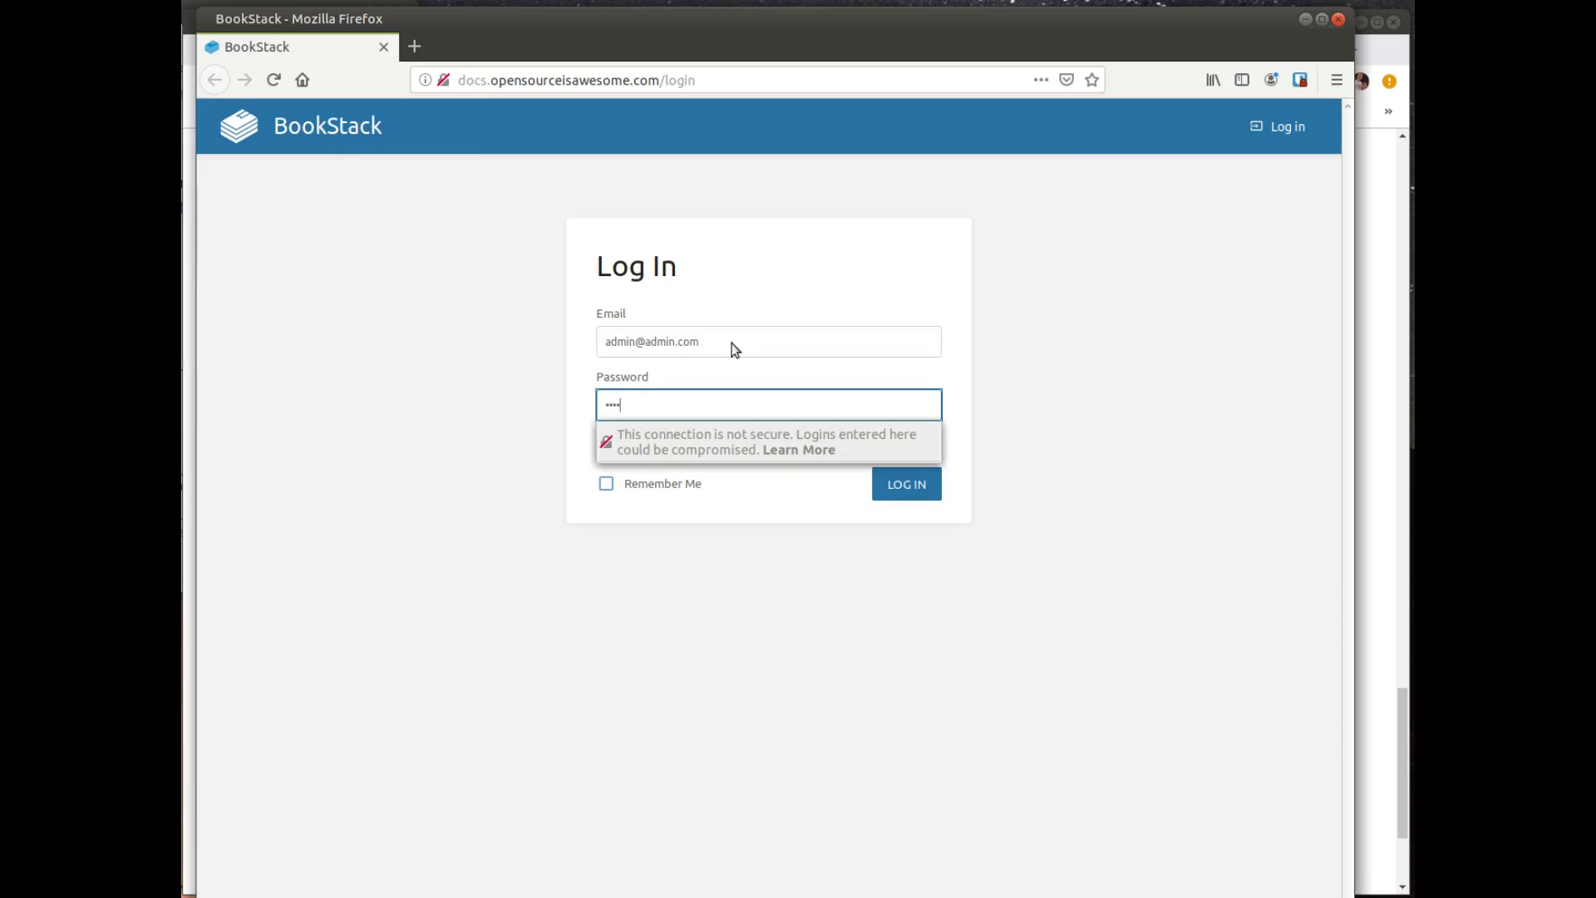
{"action": "type", "text": "word"}
{"action": "key", "text": "Return"}
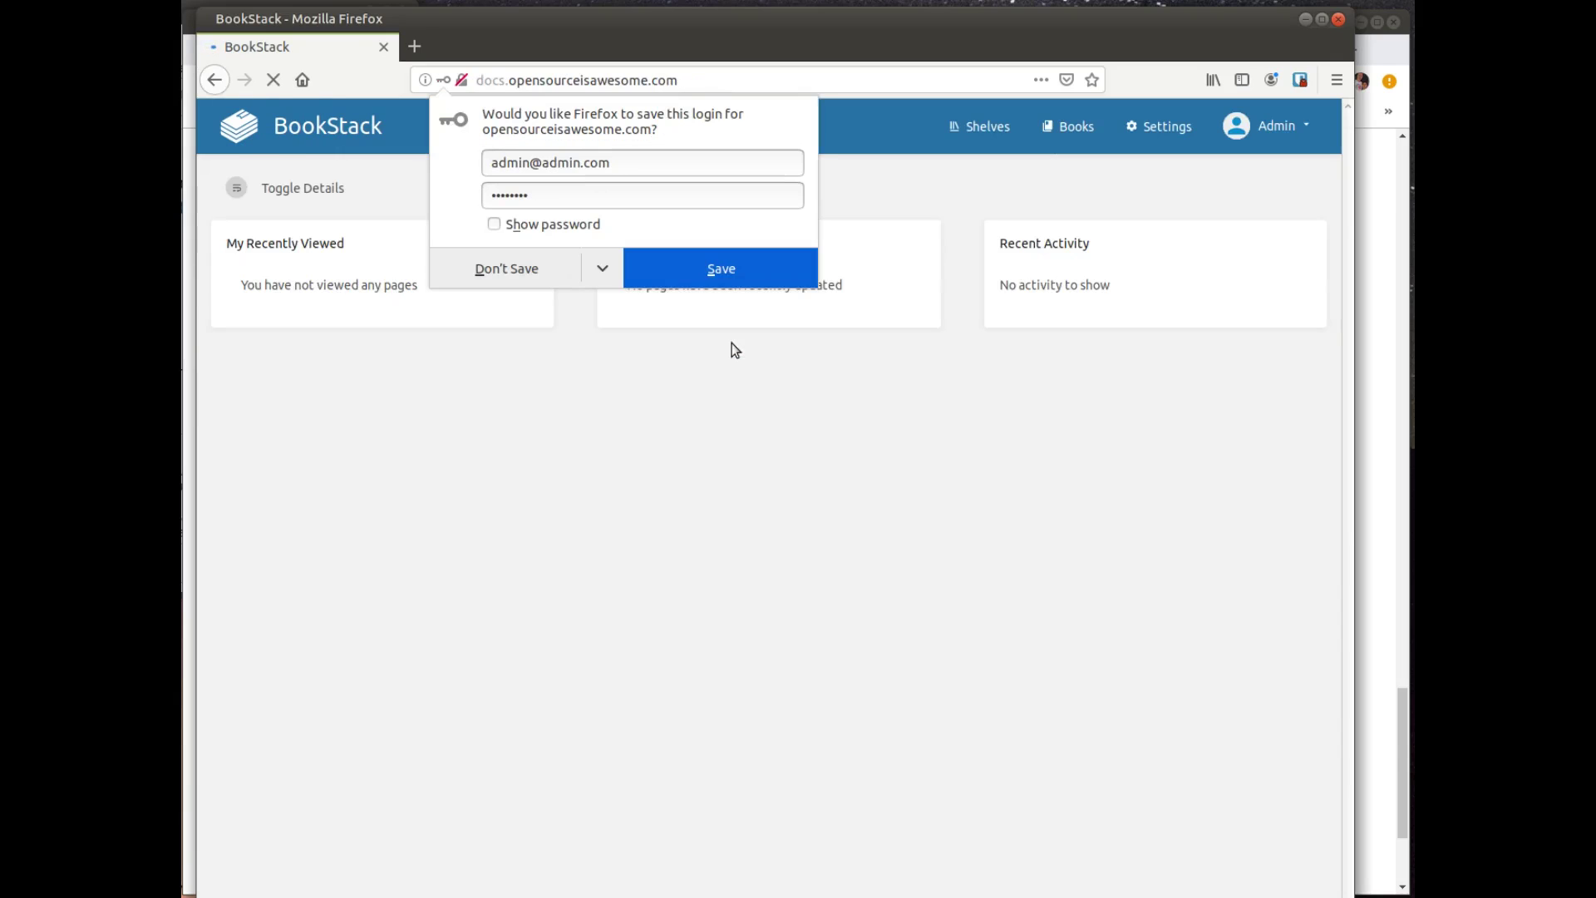
{"action": "left_click", "coordinate": [527, 272]}
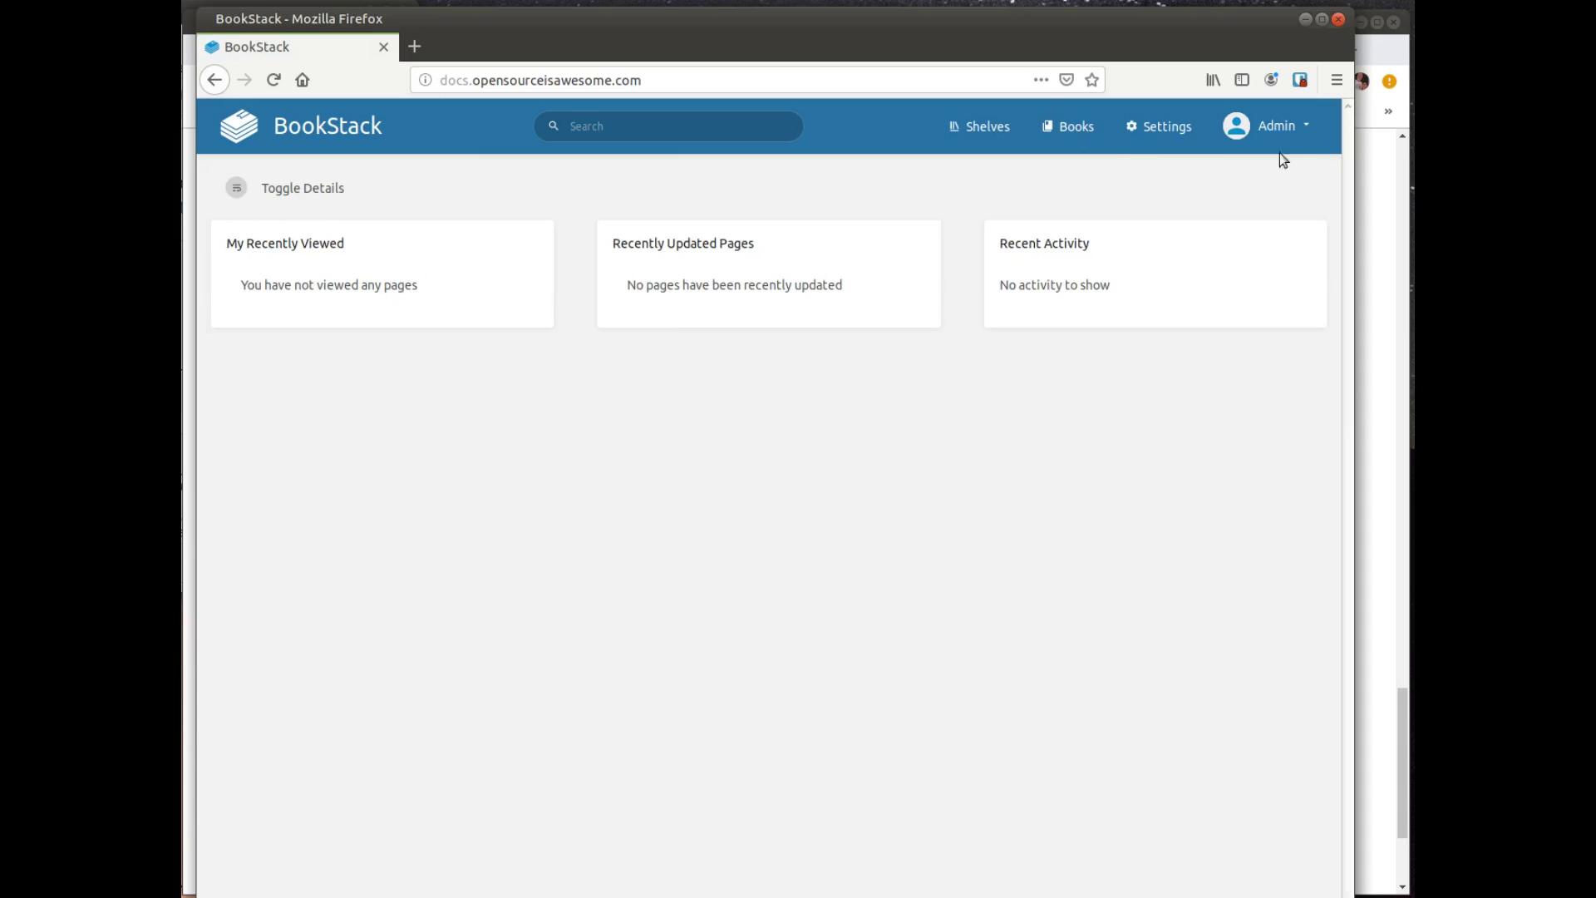
Step: In Edit Profile, replace the admin's display name and e-mail address with the user's own
{"action": "left_click", "coordinate": [1308, 129]}
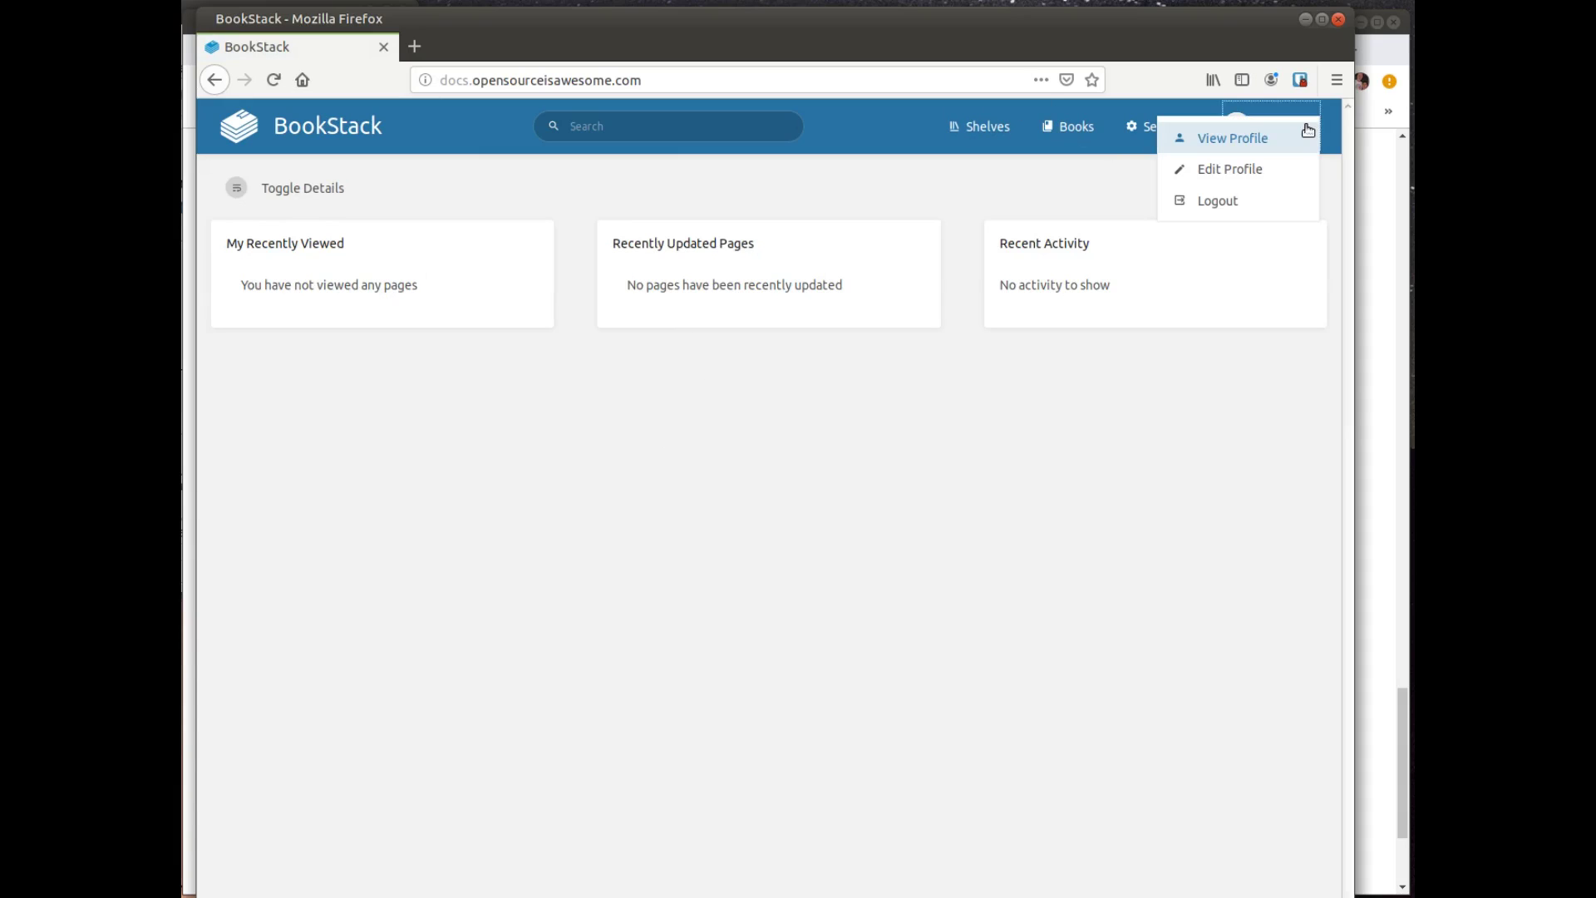
{"action": "left_click", "coordinate": [1247, 165]}
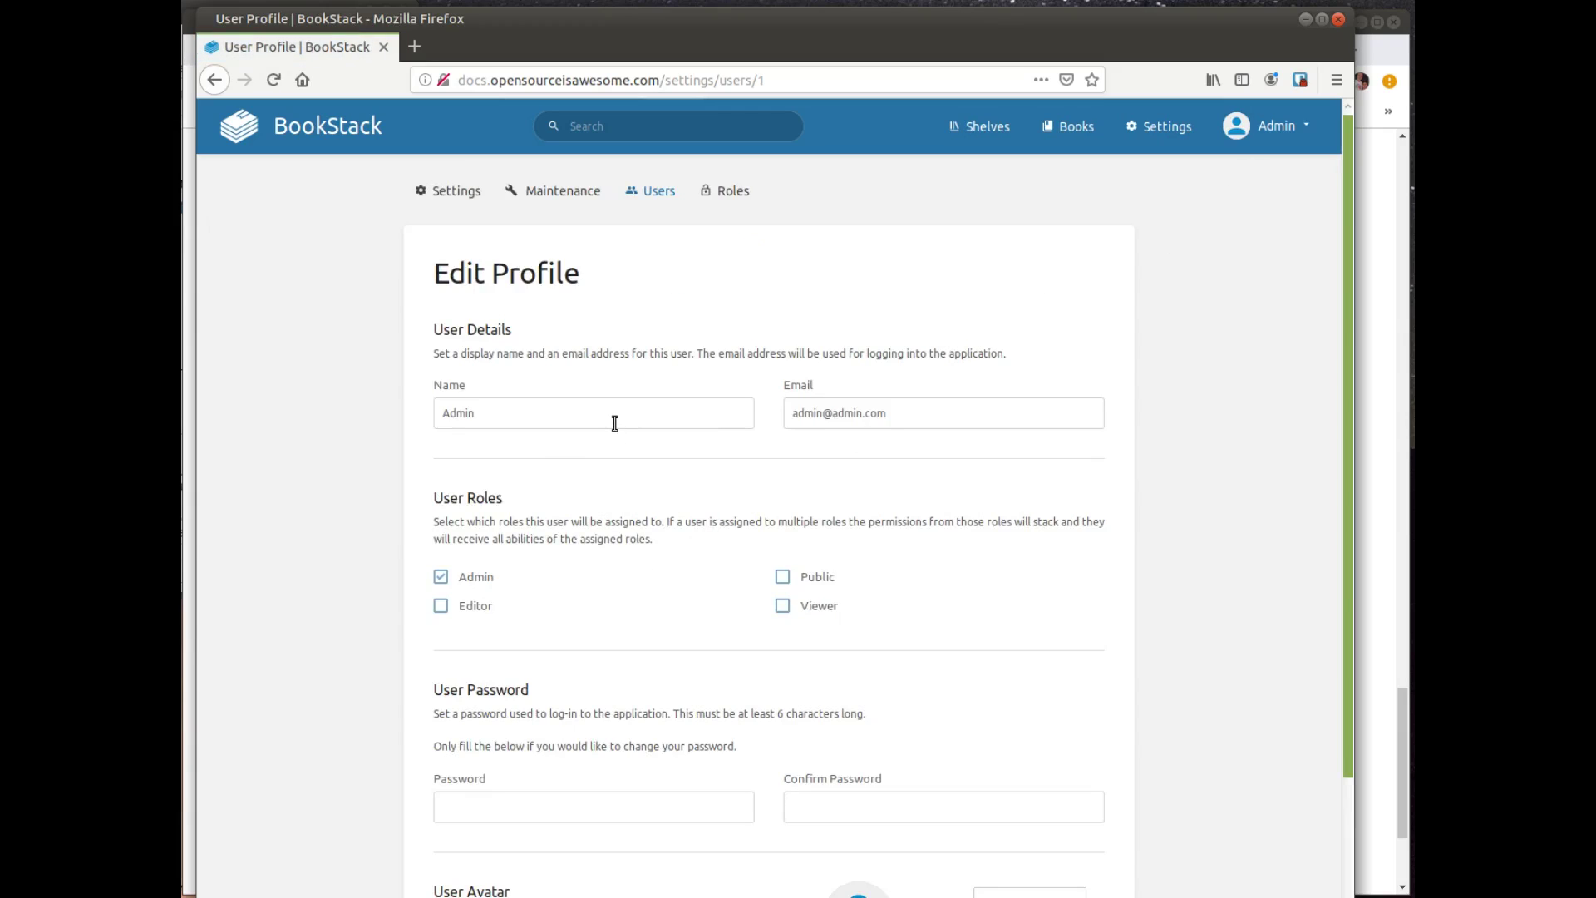
{"action": "left_click_drag", "start_coordinate": [602, 420], "coordinate": [391, 400]}
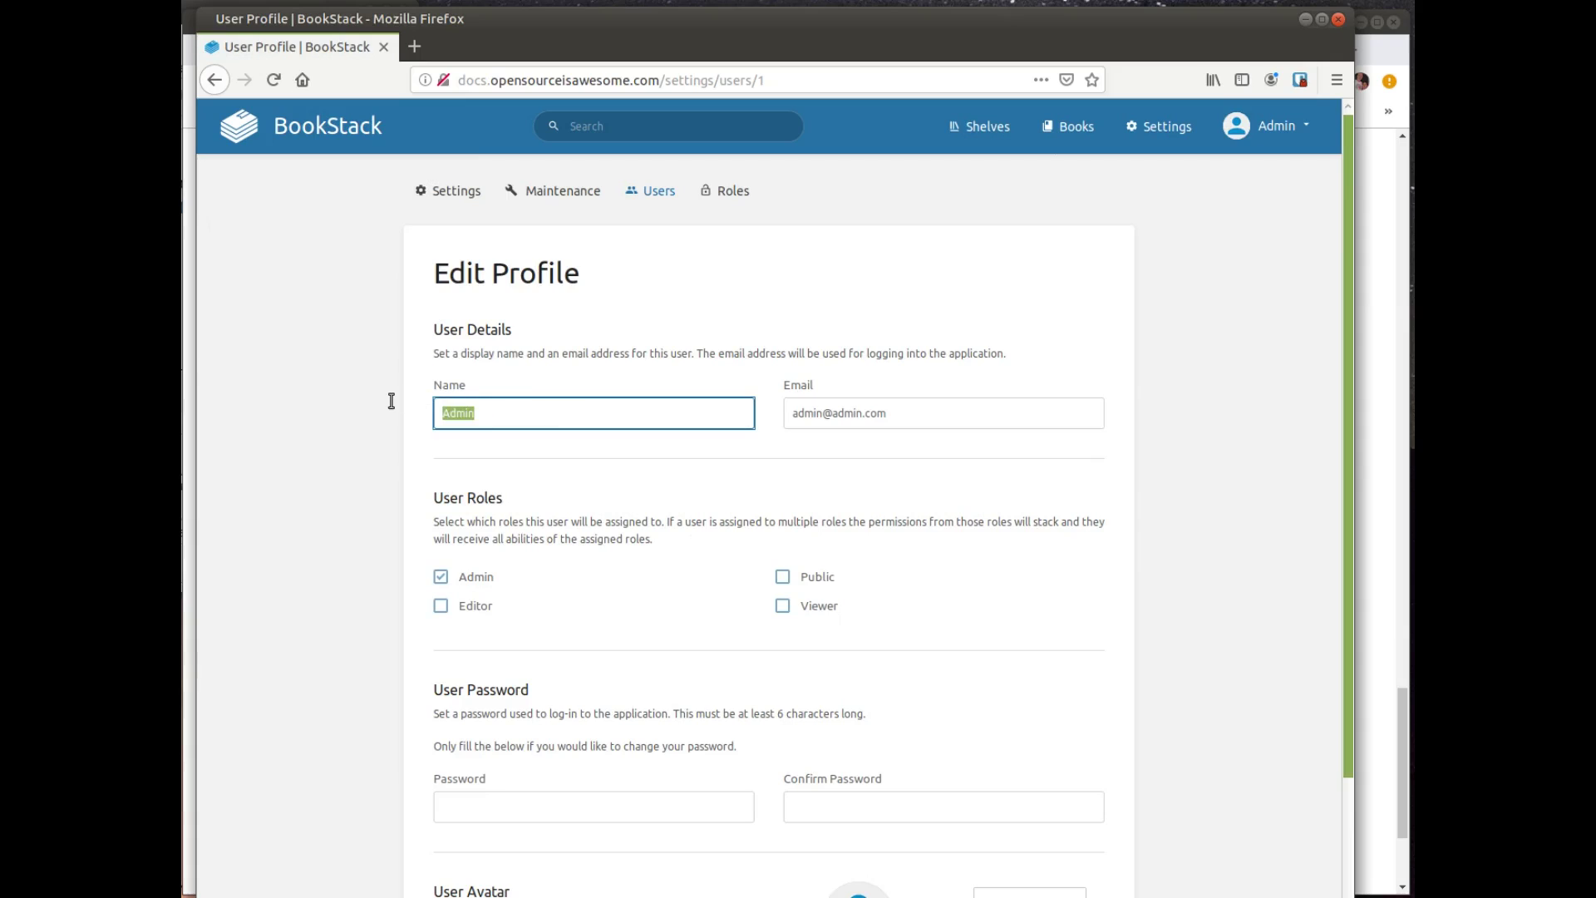
{"action": "type", "text": "Brian"}
{"action": "key", "text": "Tab"}
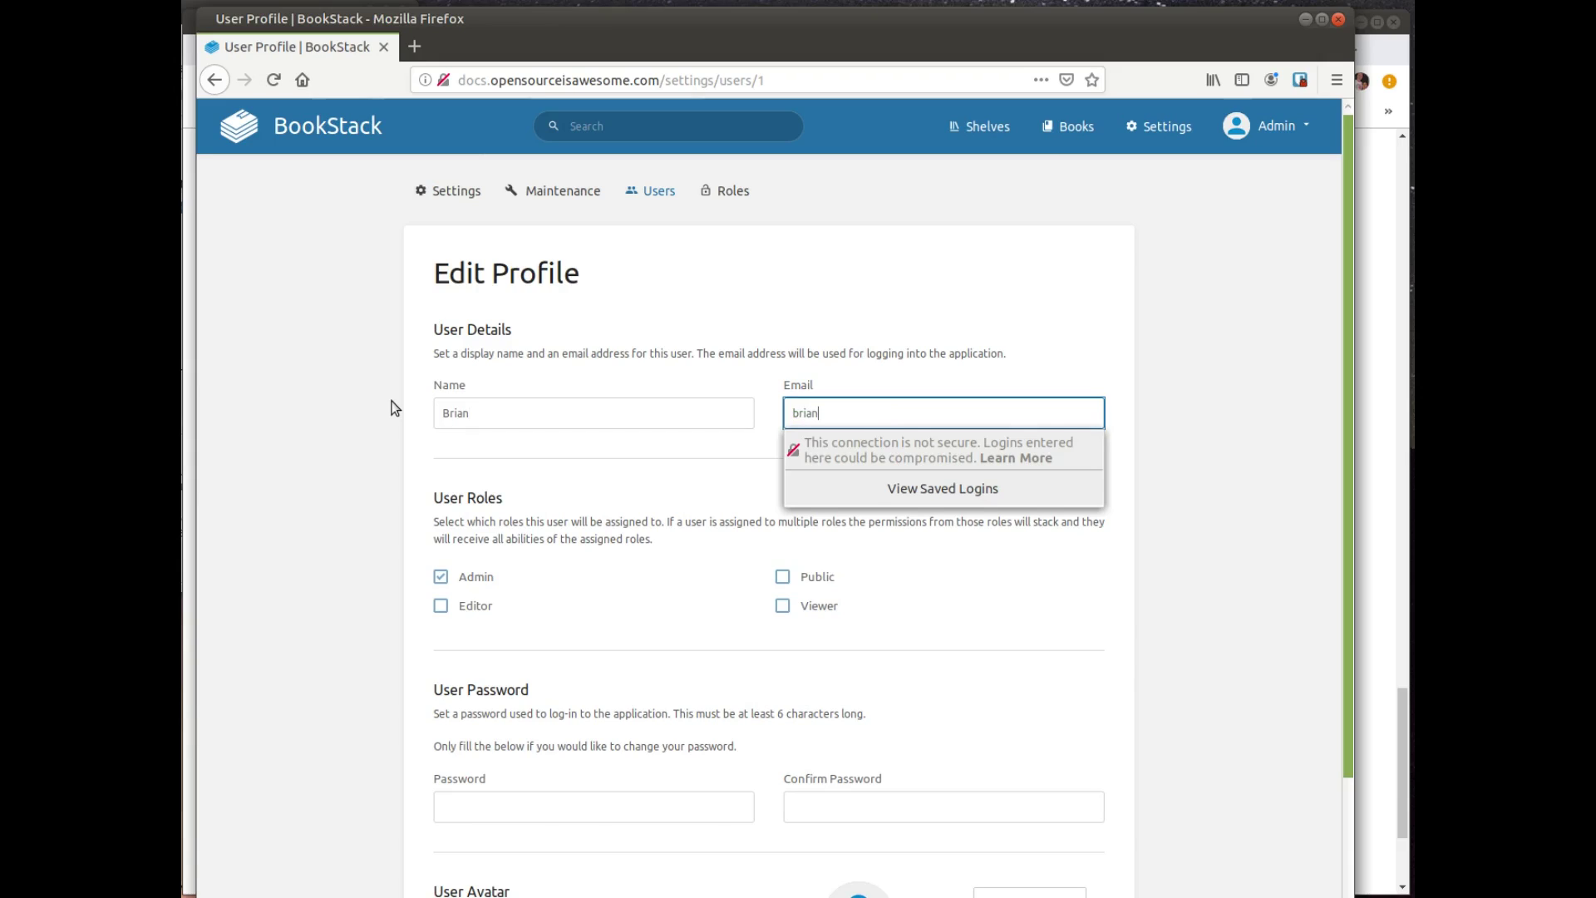
Step: Enter and confirm a new account password, then save the profile
{"action": "left_click", "coordinate": [510, 820]}
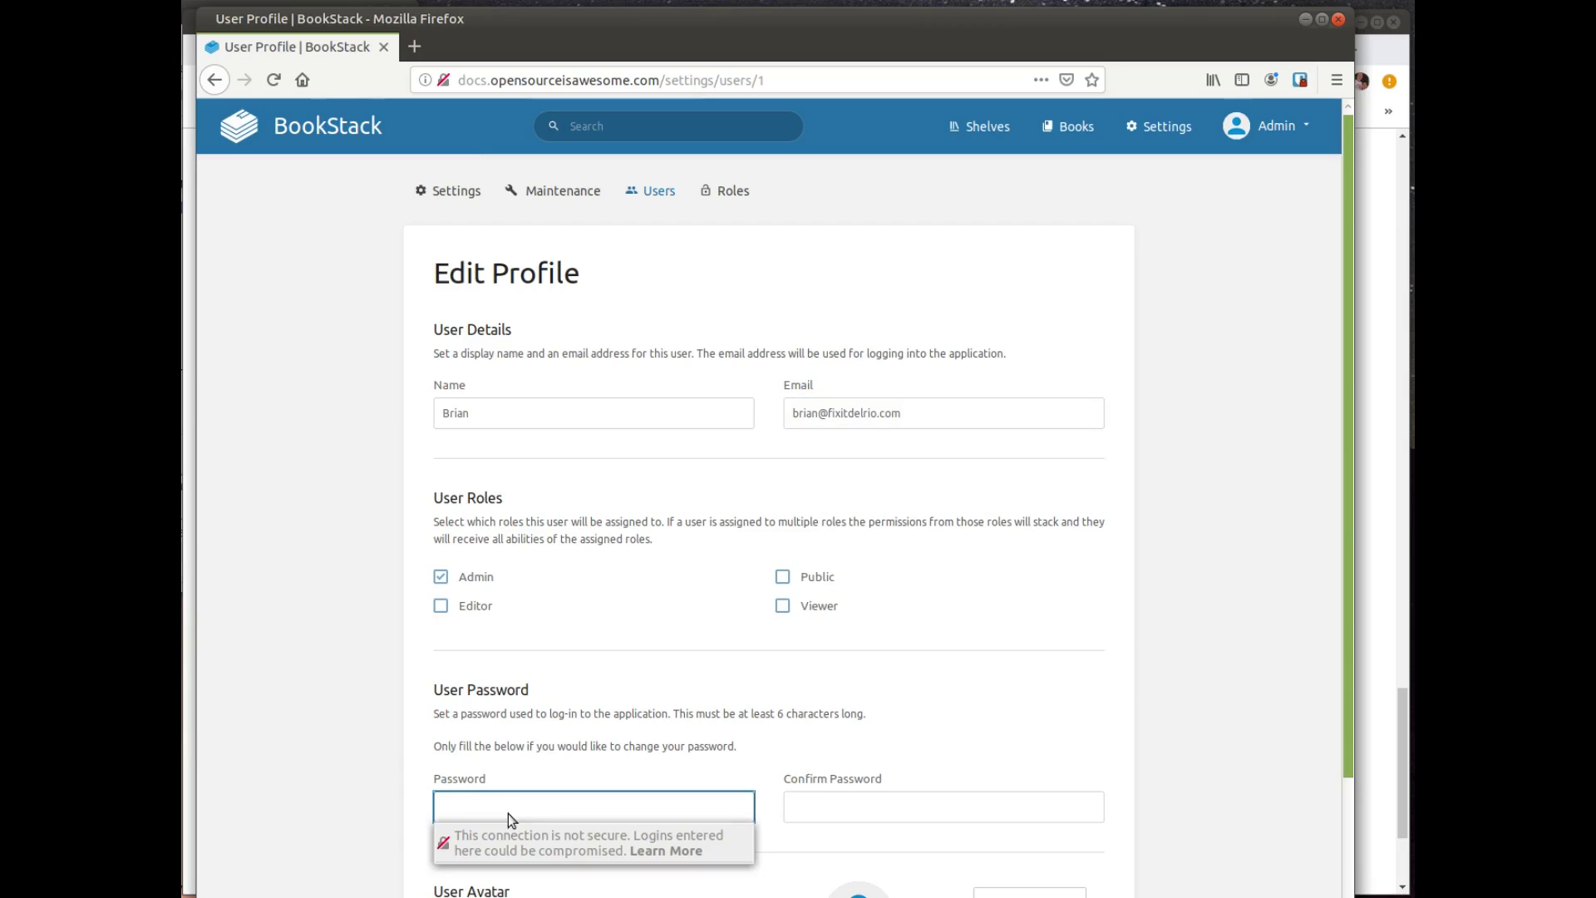
{"action": "type", "text": "***"}
{"action": "key", "text": "Tab"}
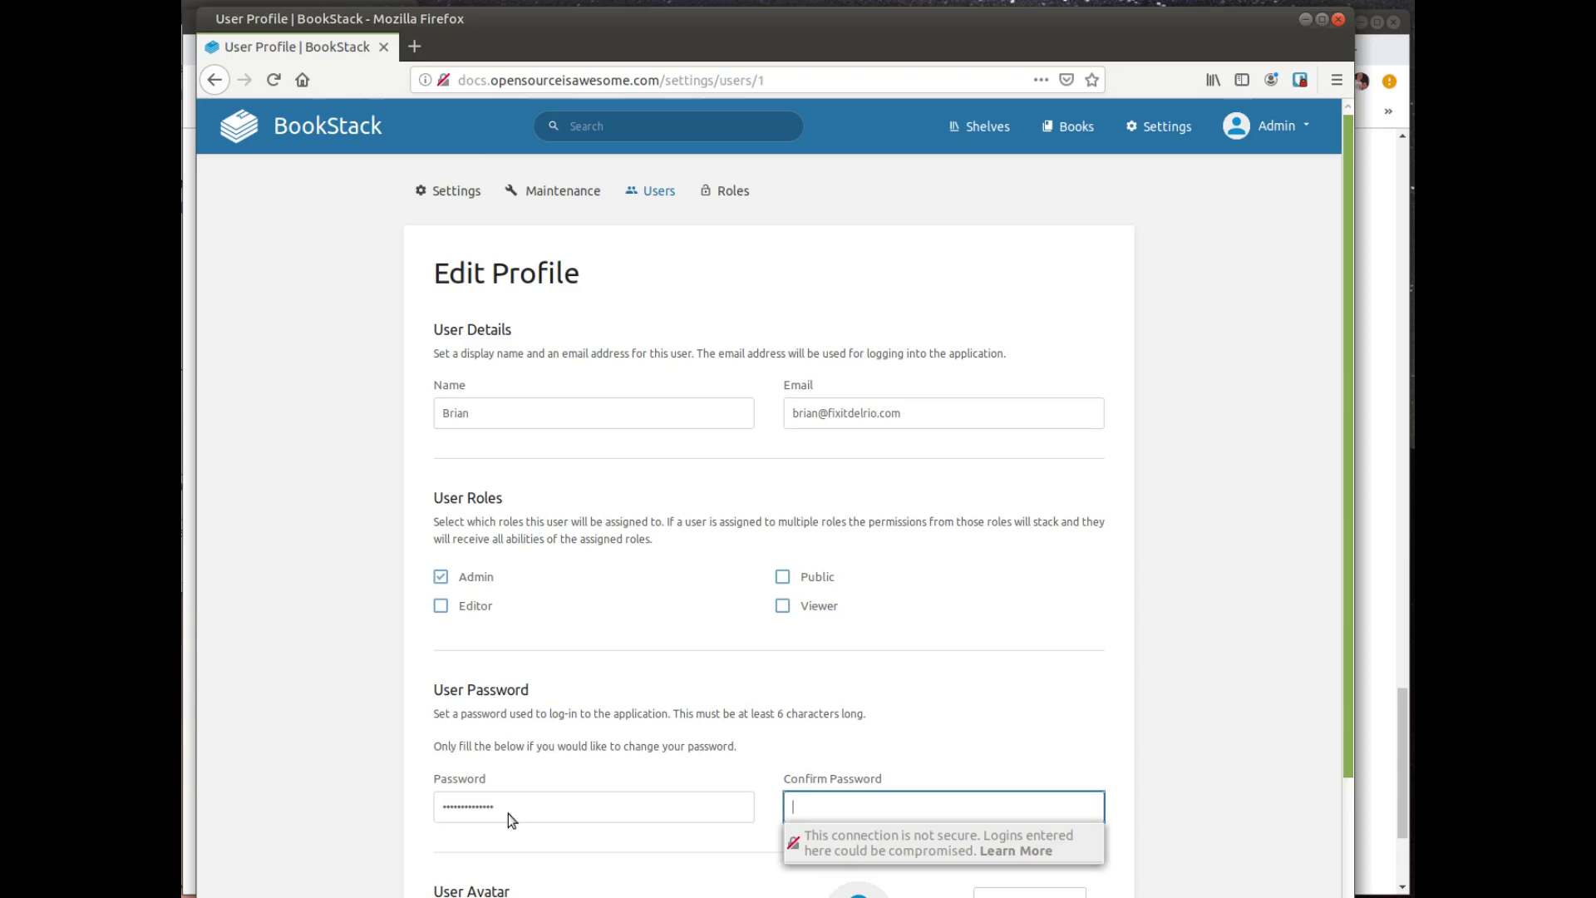
{"action": "type", "text": "**************"}
{"action": "key", "text": "Tab"}
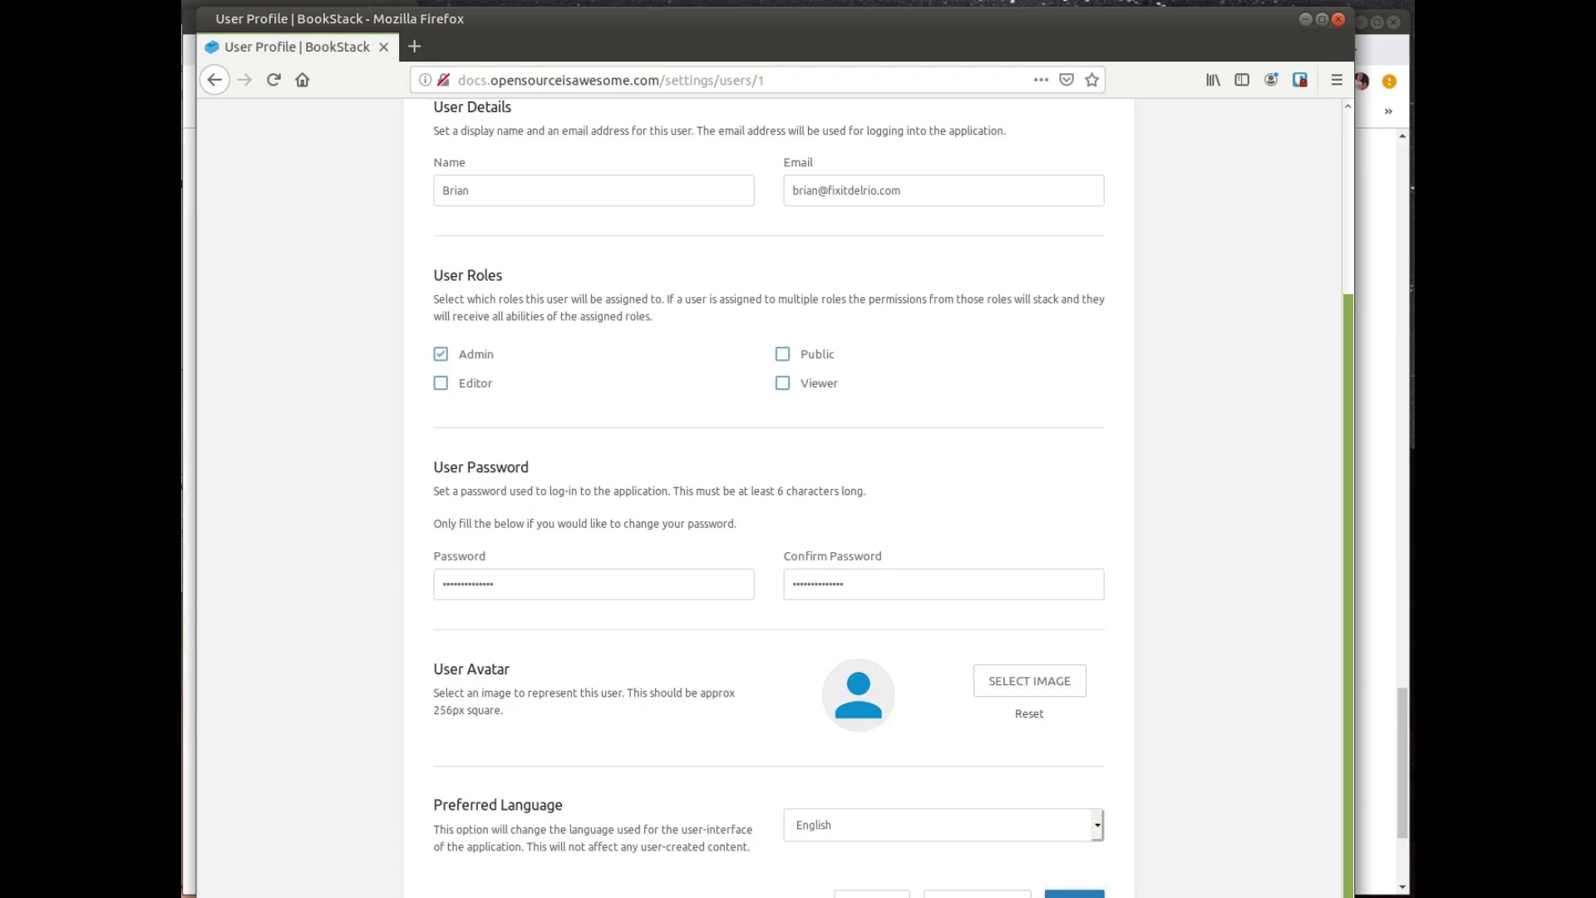
{"action": "key", "text": "Return"}
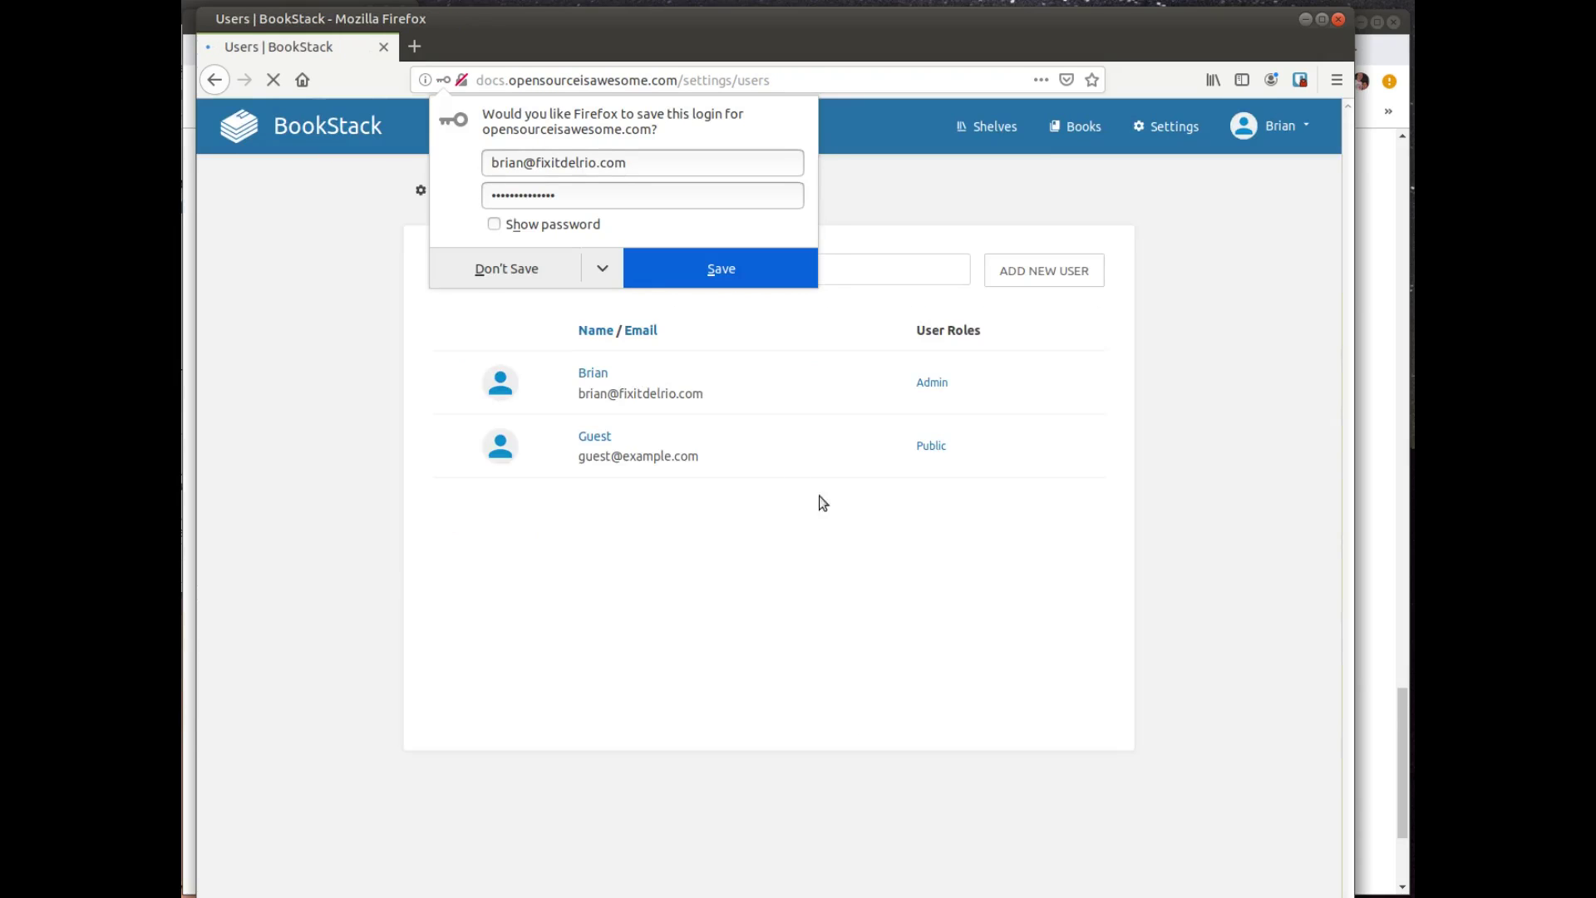
Step: Log out and attempt logging back in with the old default admin credentials
{"action": "left_click", "coordinate": [542, 269]}
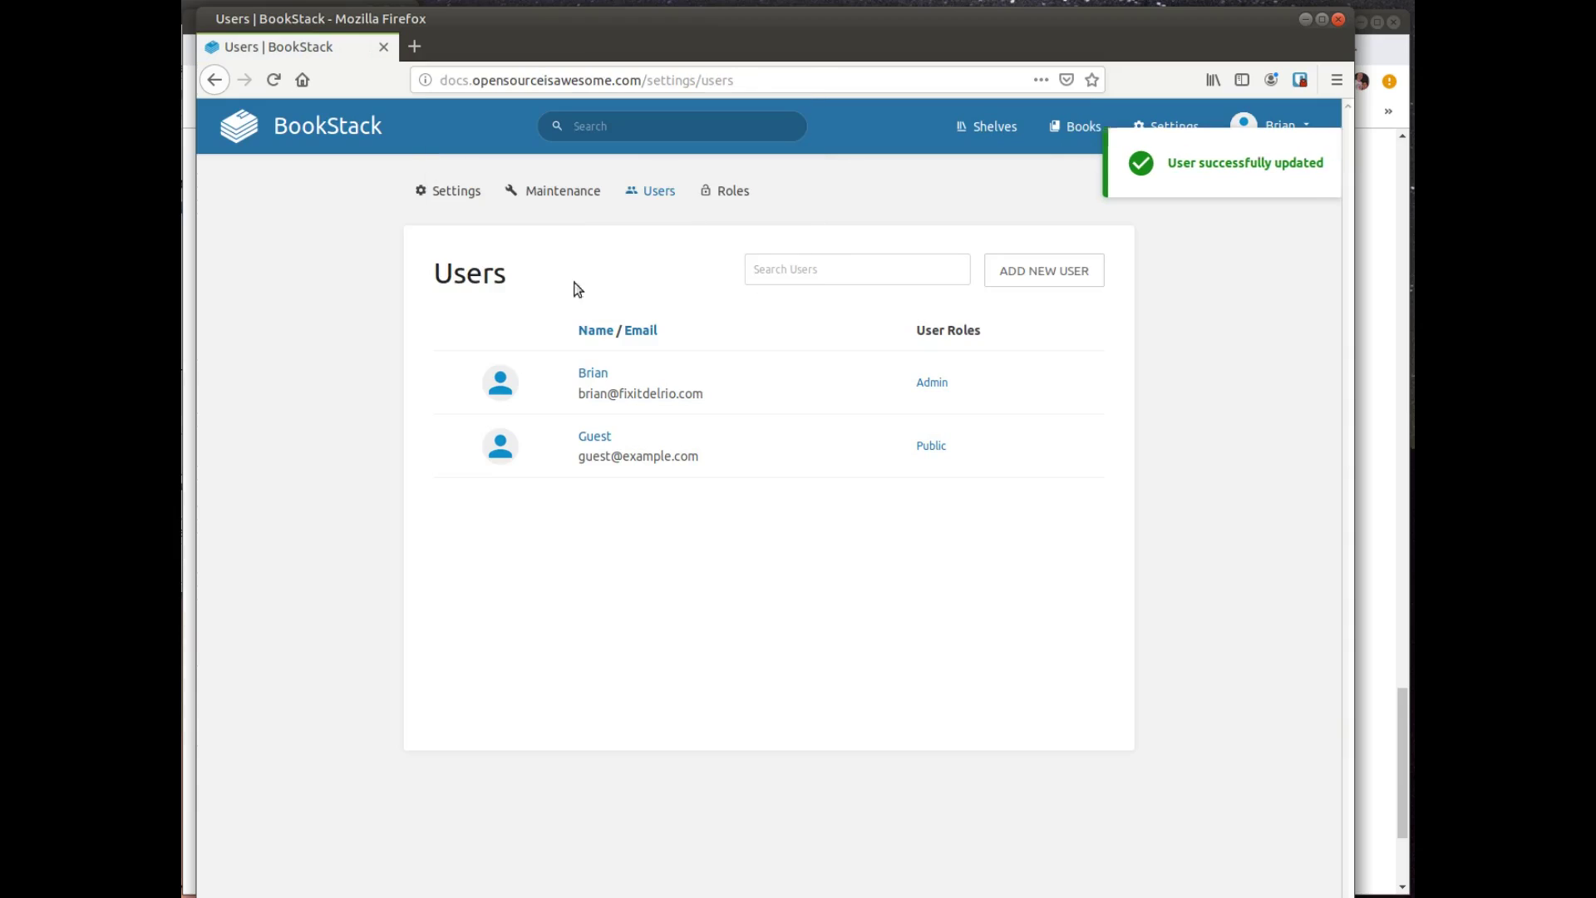
{"action": "left_click", "coordinate": [1311, 127]}
{"action": "left_click", "coordinate": [1216, 201]}
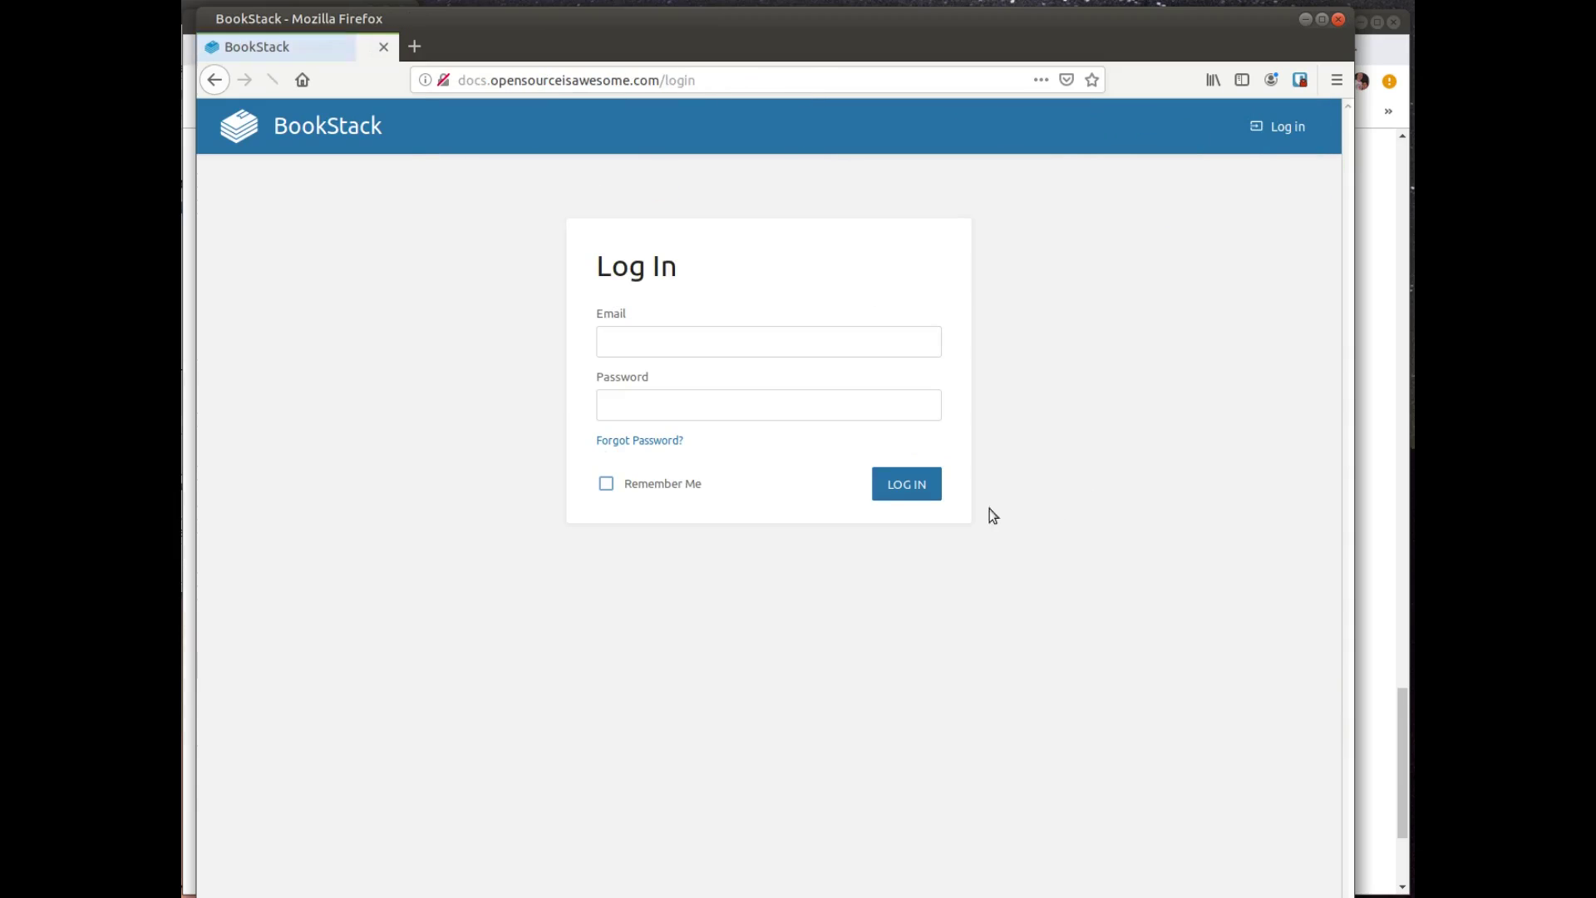
{"action": "left_click", "coordinate": [783, 344]}
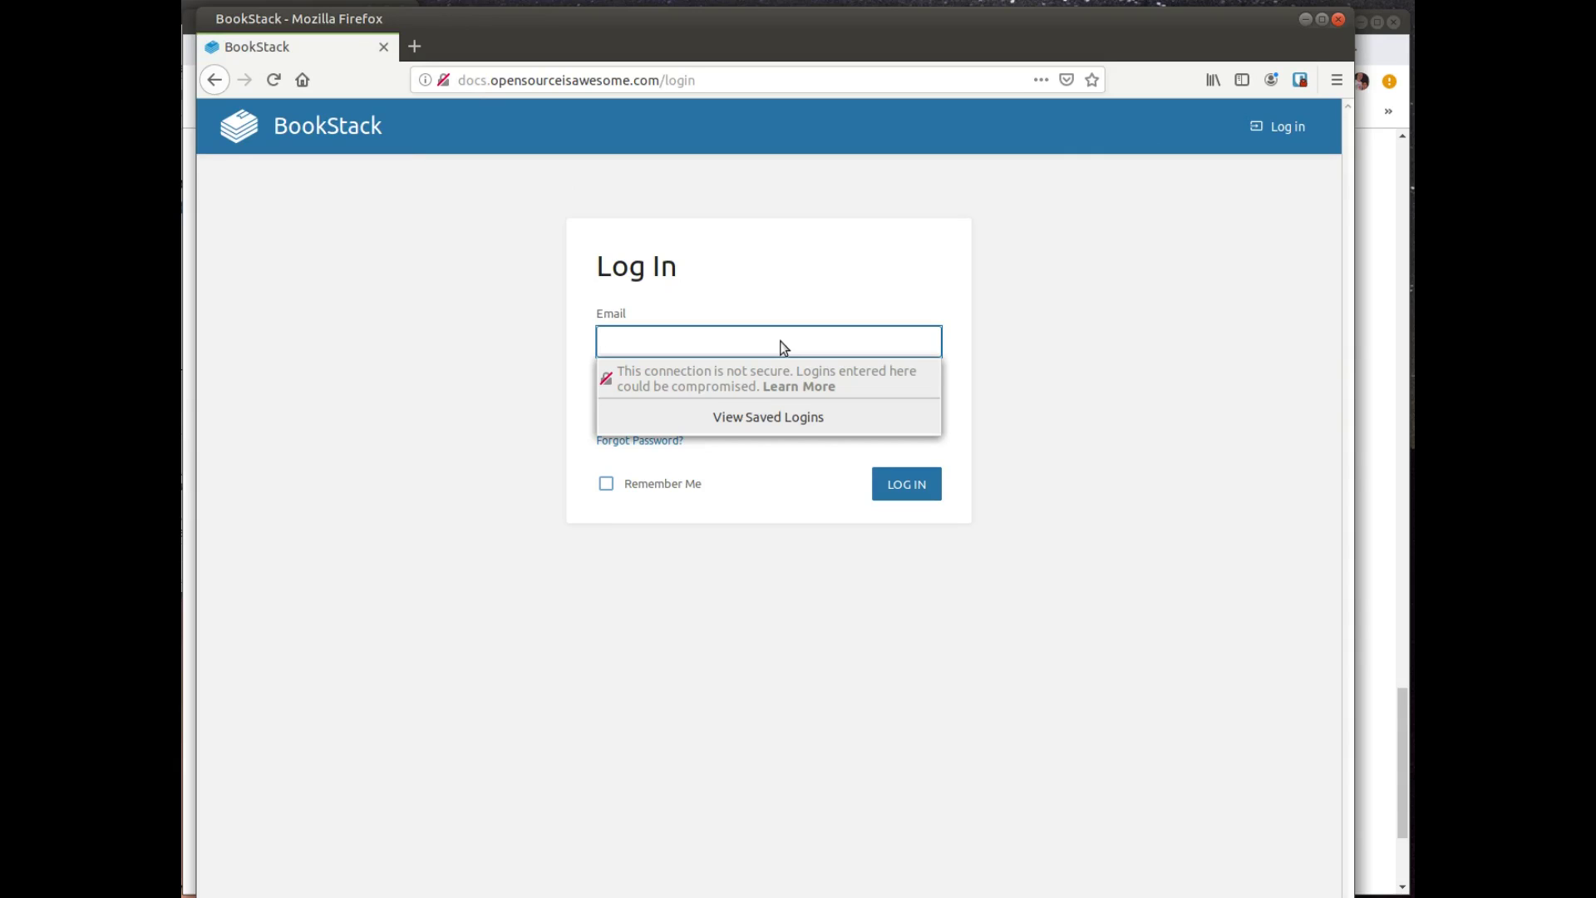
{"action": "type", "text": "admin@admin.com"}
{"action": "key", "text": "Tab"}
{"action": "type", "text": "pas"}
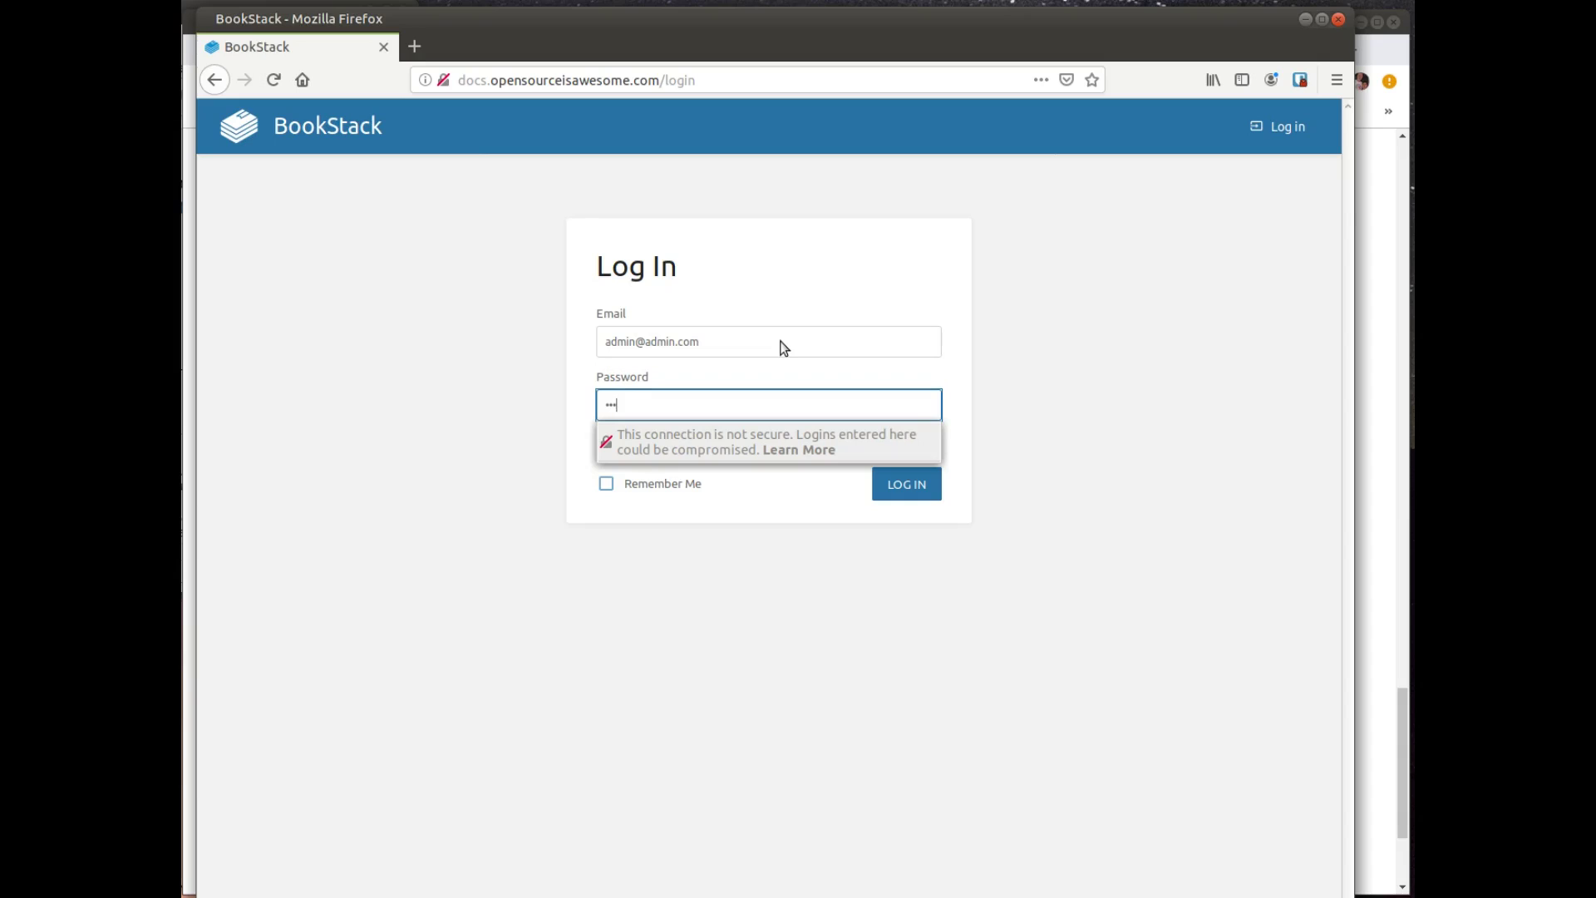
{"action": "type", "text": "sword"}
{"action": "key", "text": "Return"}
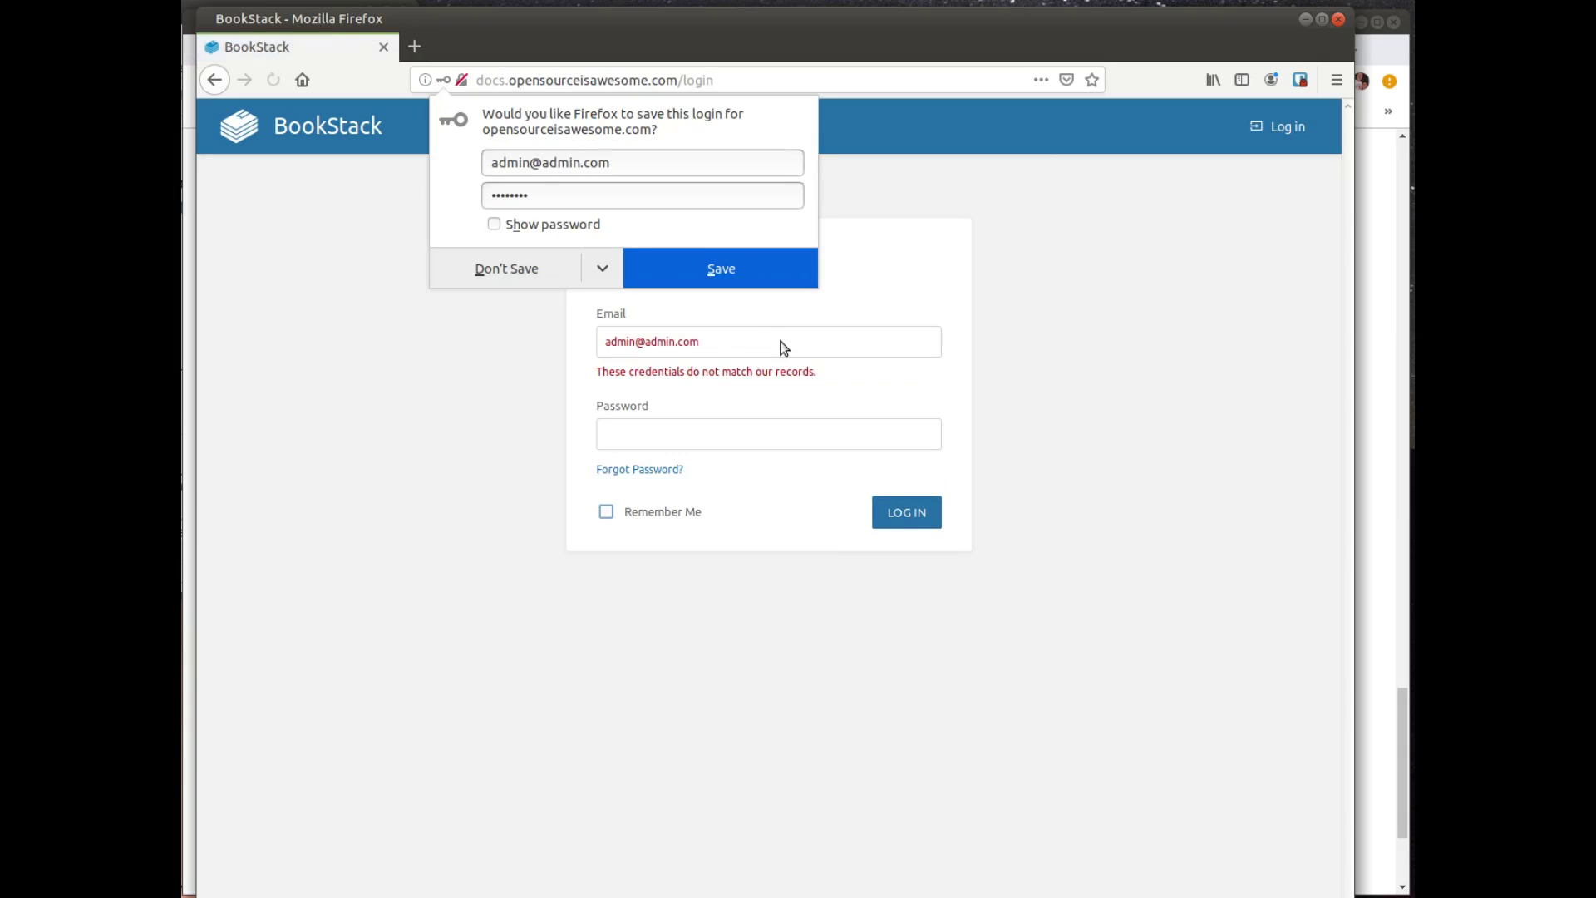
Step: Log in with the updated e-mail and password, and set Firefox to never save it
{"action": "left_click", "coordinate": [525, 271]}
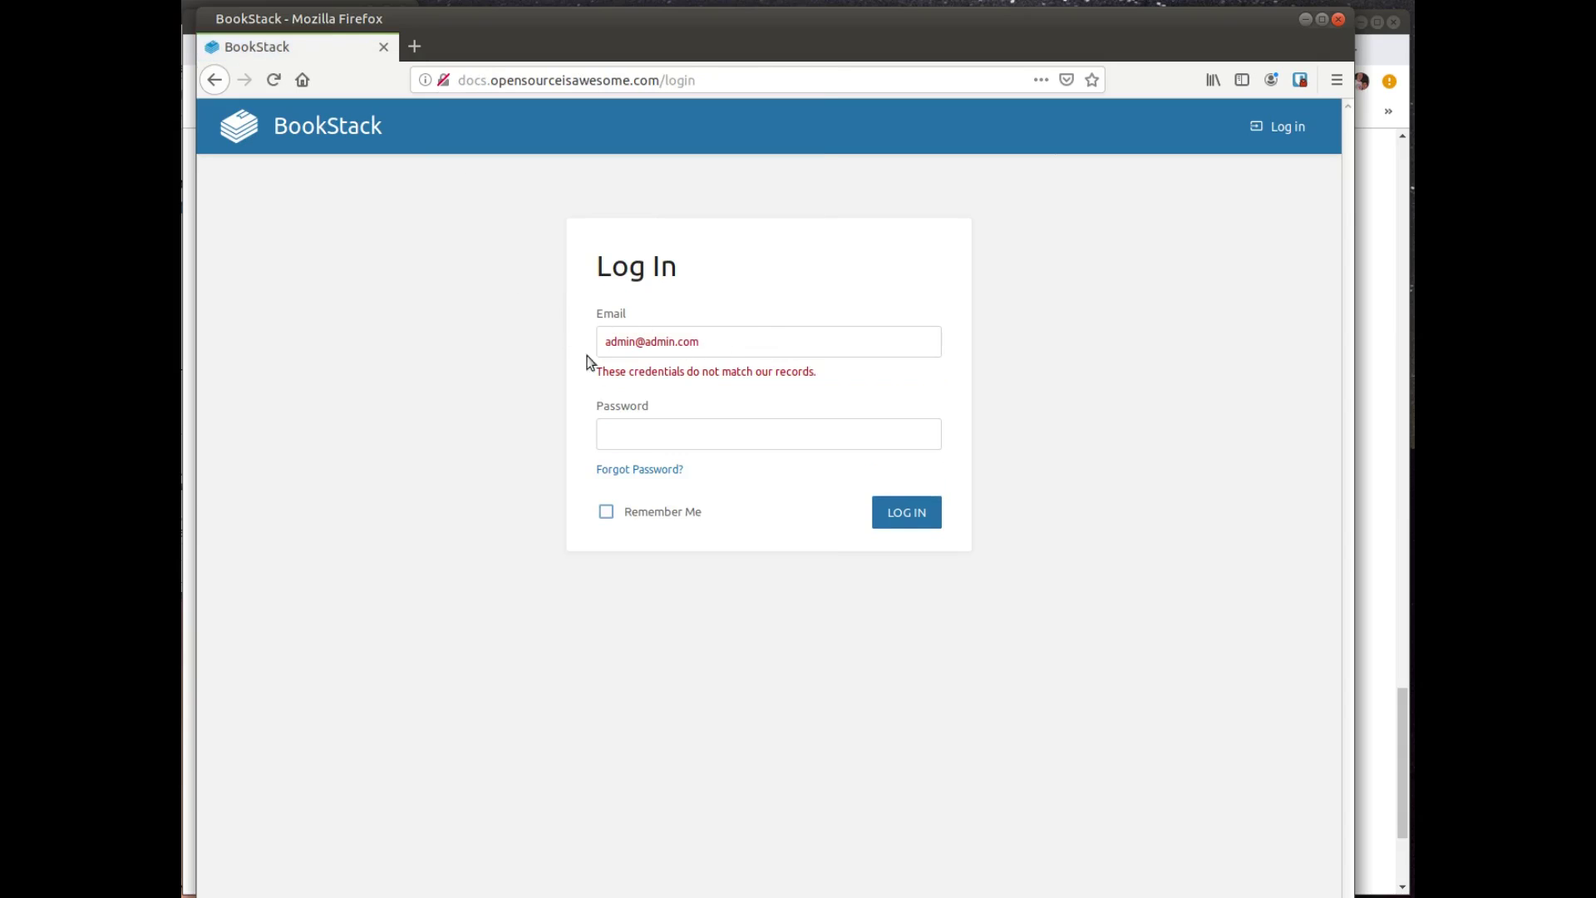
{"action": "left_click_drag", "start_coordinate": [738, 341], "coordinate": [602, 338]}
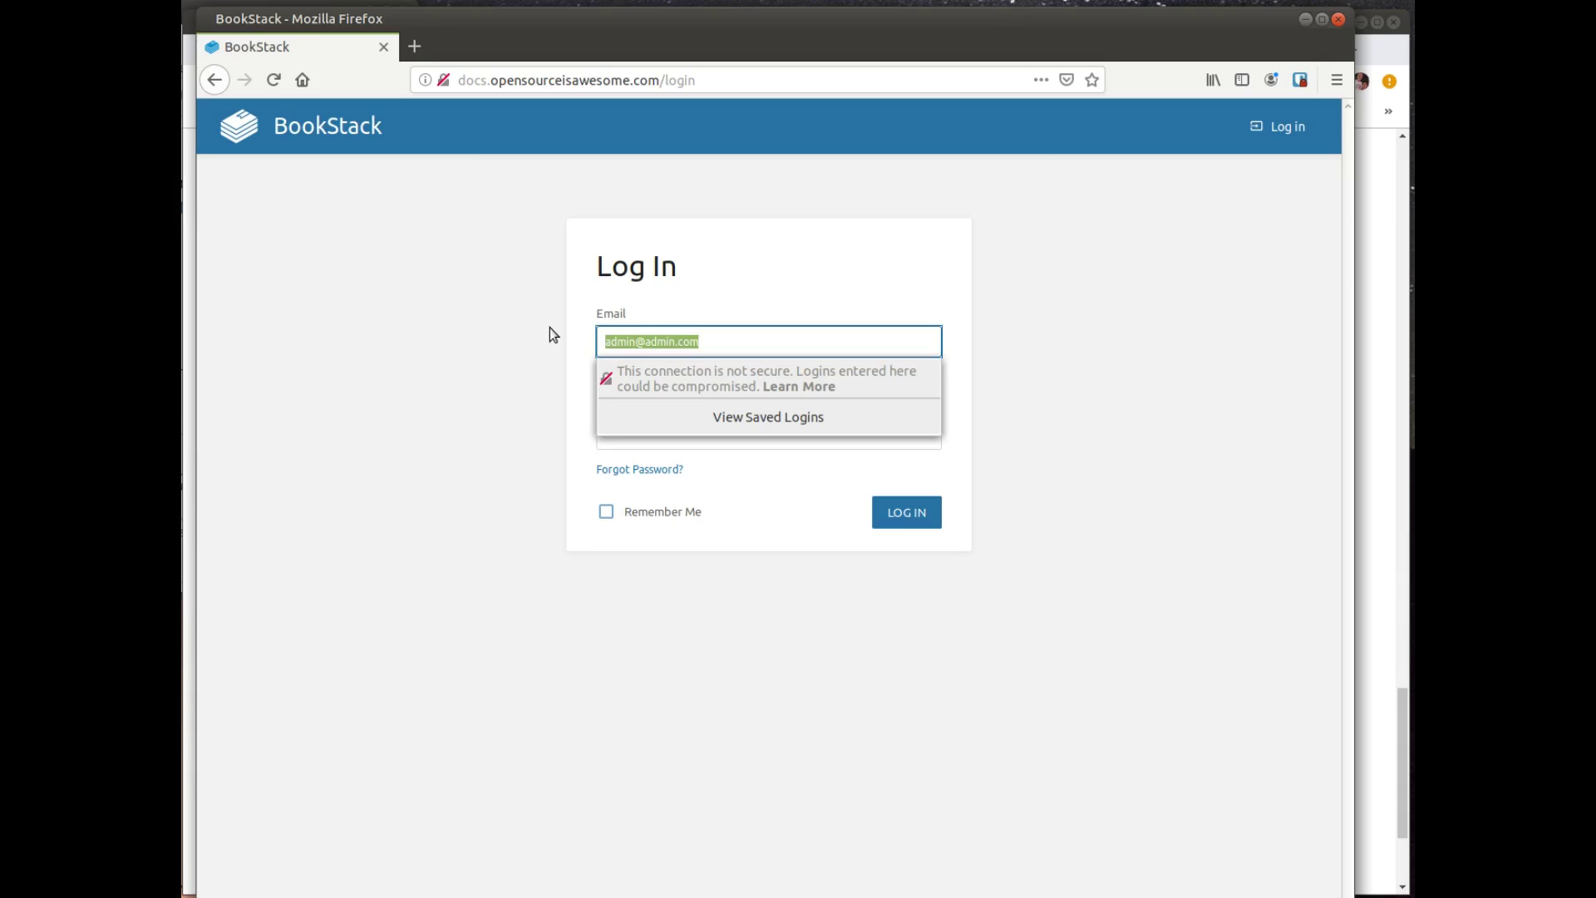
{"action": "key", "text": "Tab"}
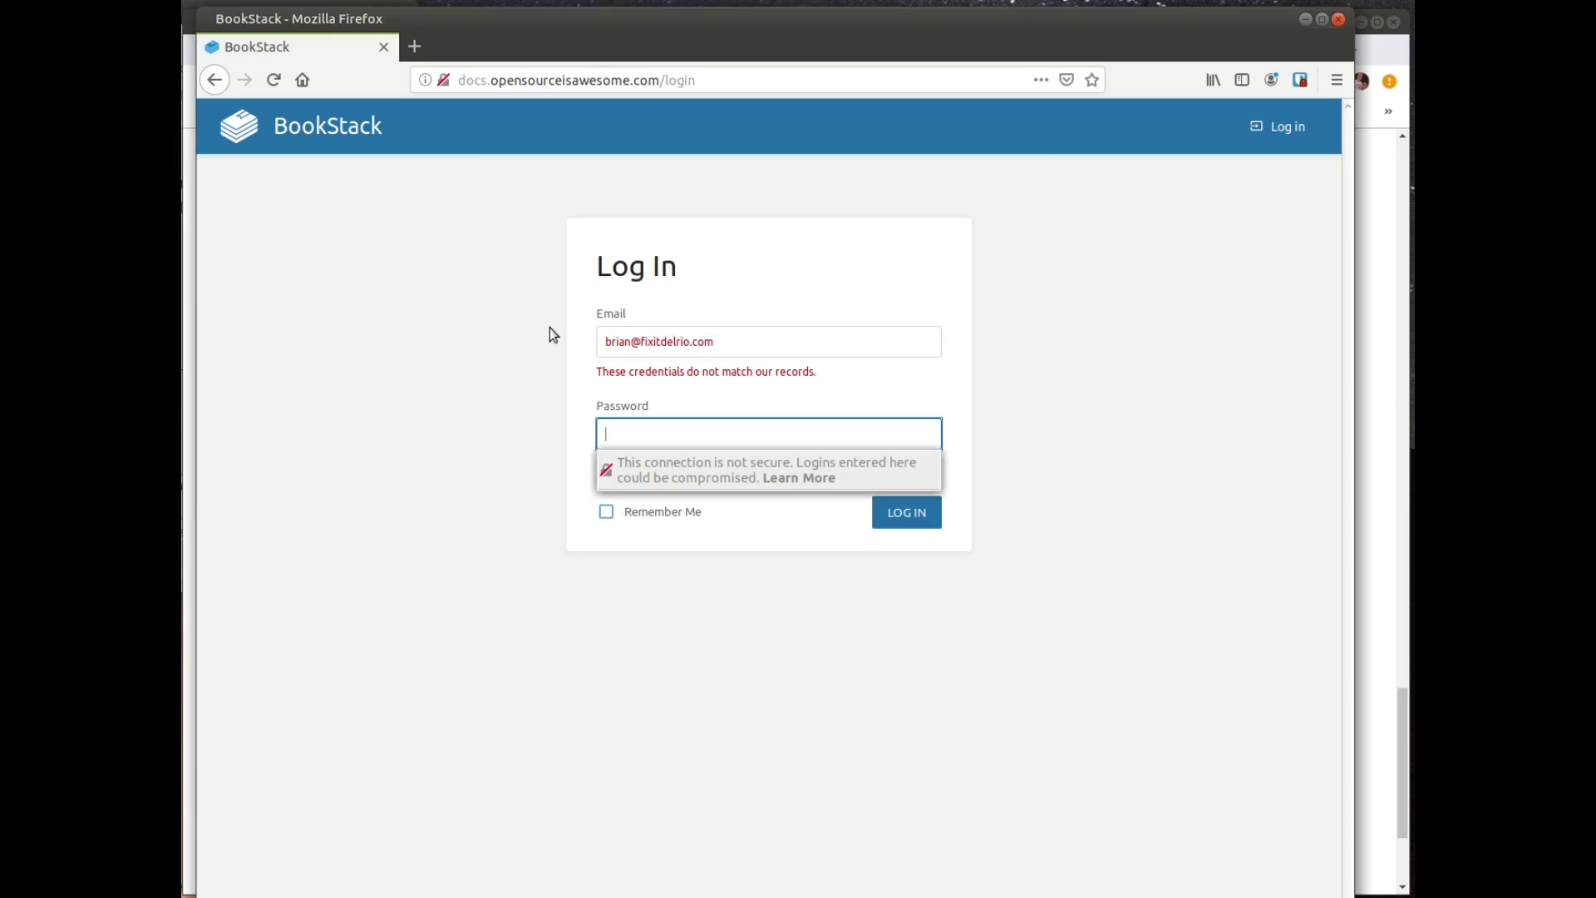
{"action": "type", "text": "••••••••••••••"}
{"action": "key", "text": "Return"}
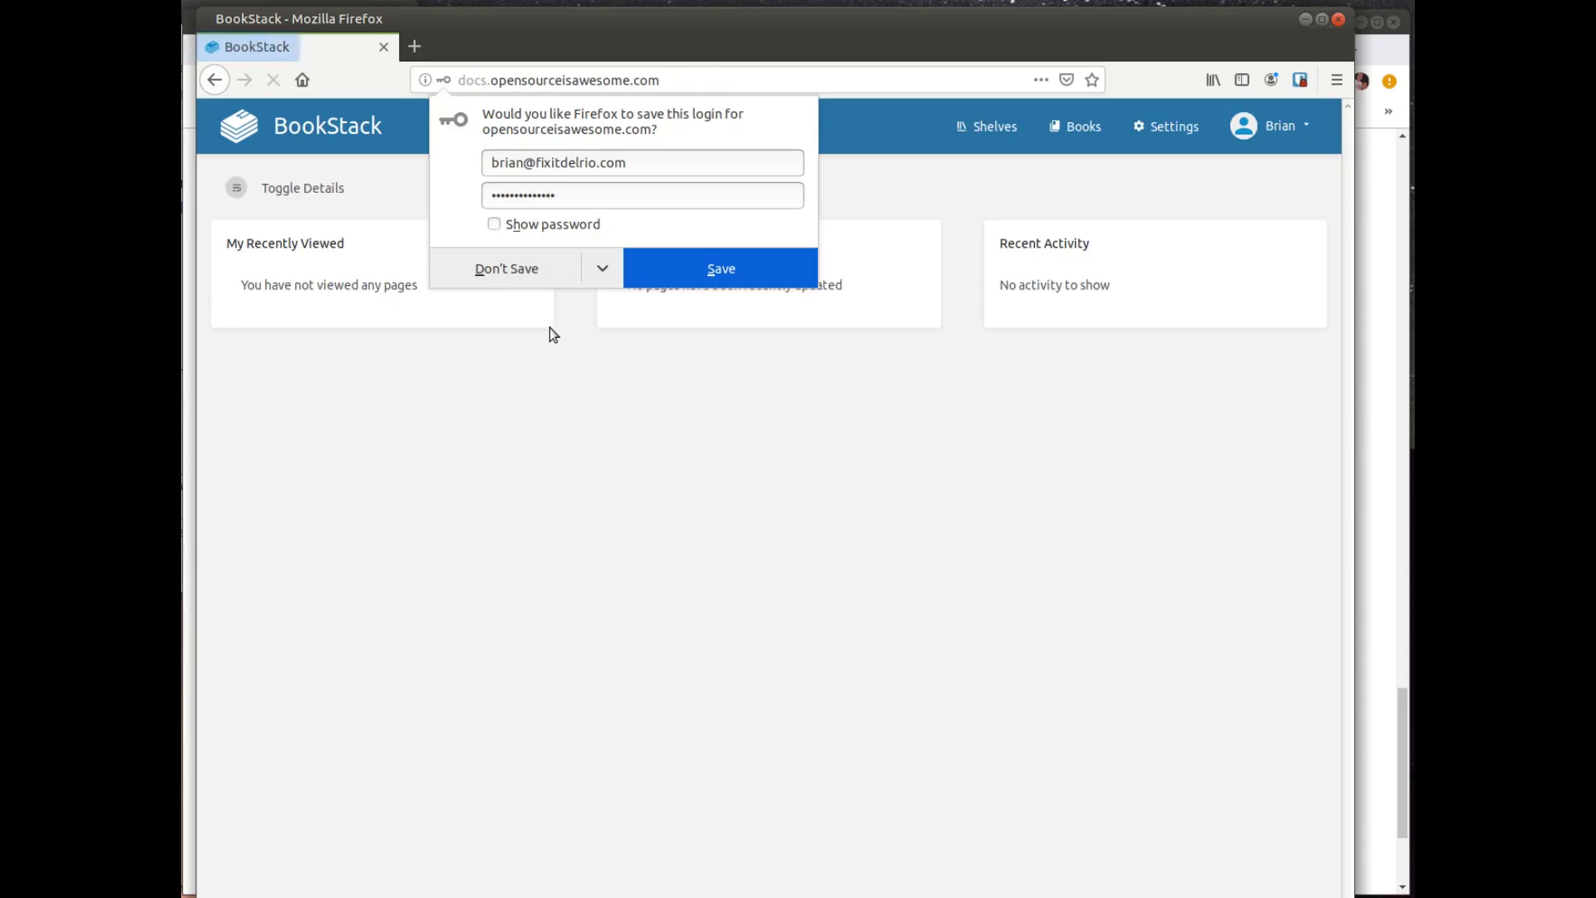
{"action": "left_click", "coordinate": [602, 268]}
{"action": "left_click", "coordinate": [600, 301]}
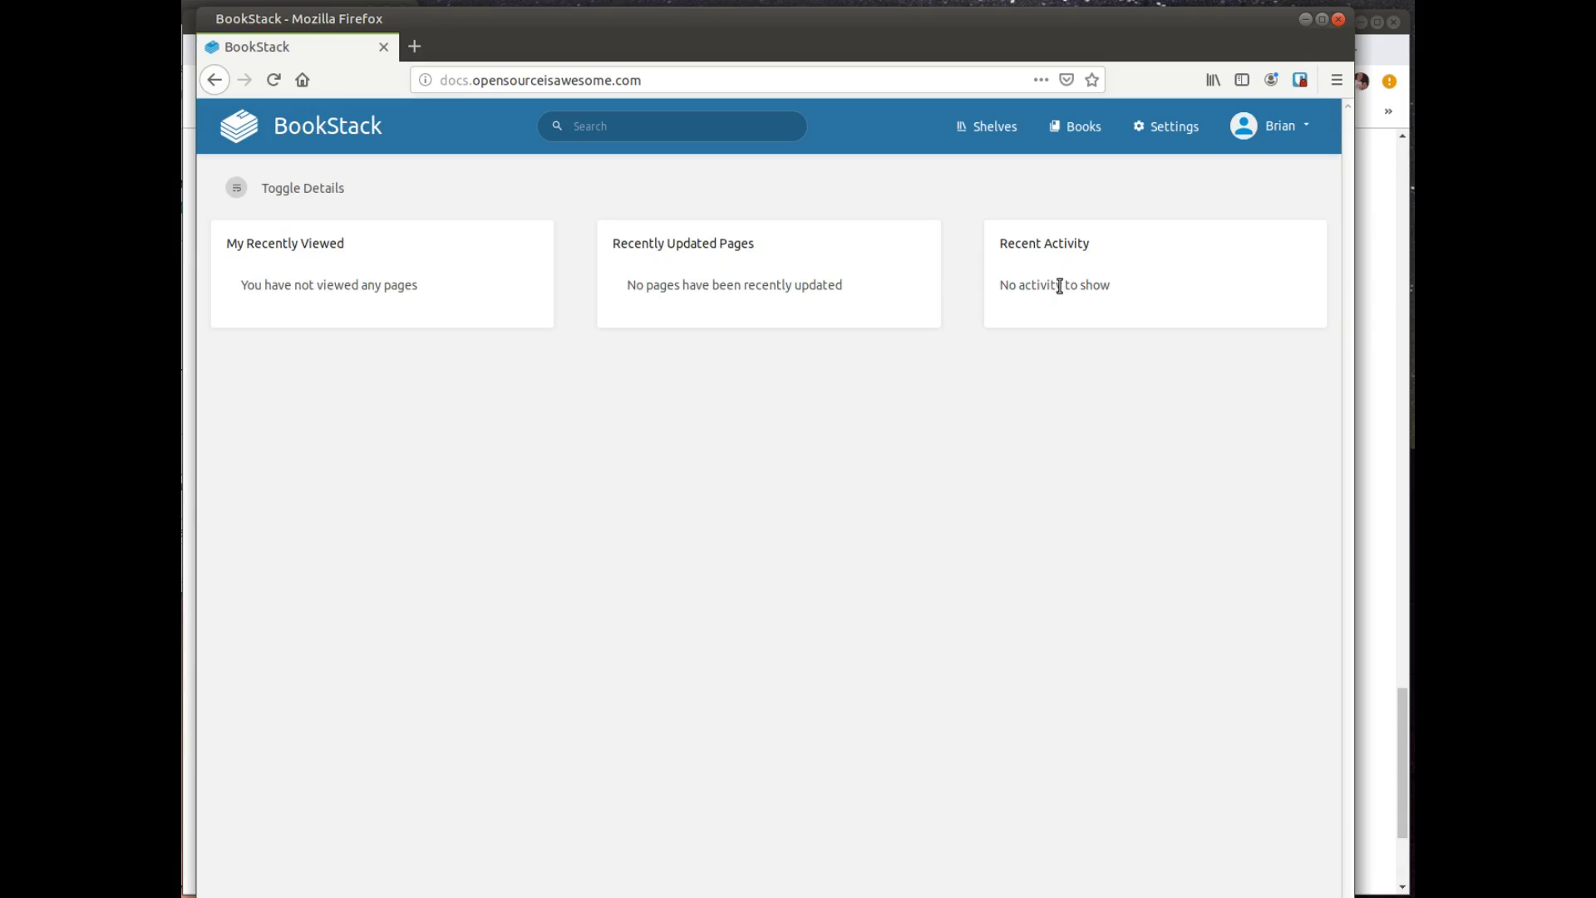
Step: Open BookStack's application Settings and scroll down to the Customization section
{"action": "left_click", "coordinate": [1173, 127]}
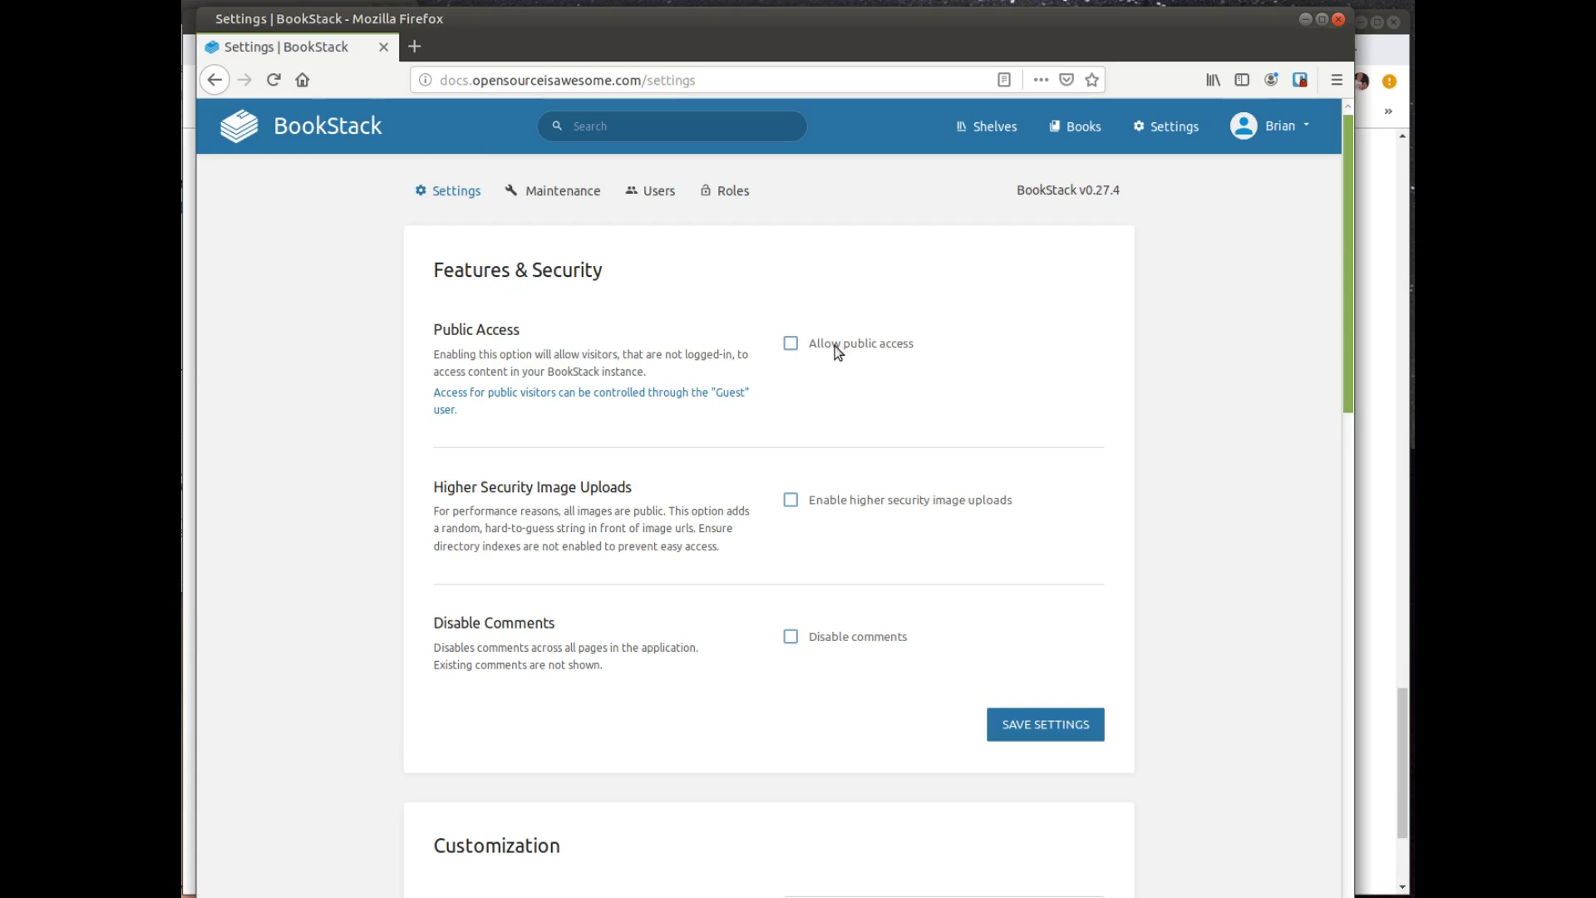
{"action": "scroll", "coordinate": [835, 346], "scroll_direction": "down", "scroll_amount": 3}
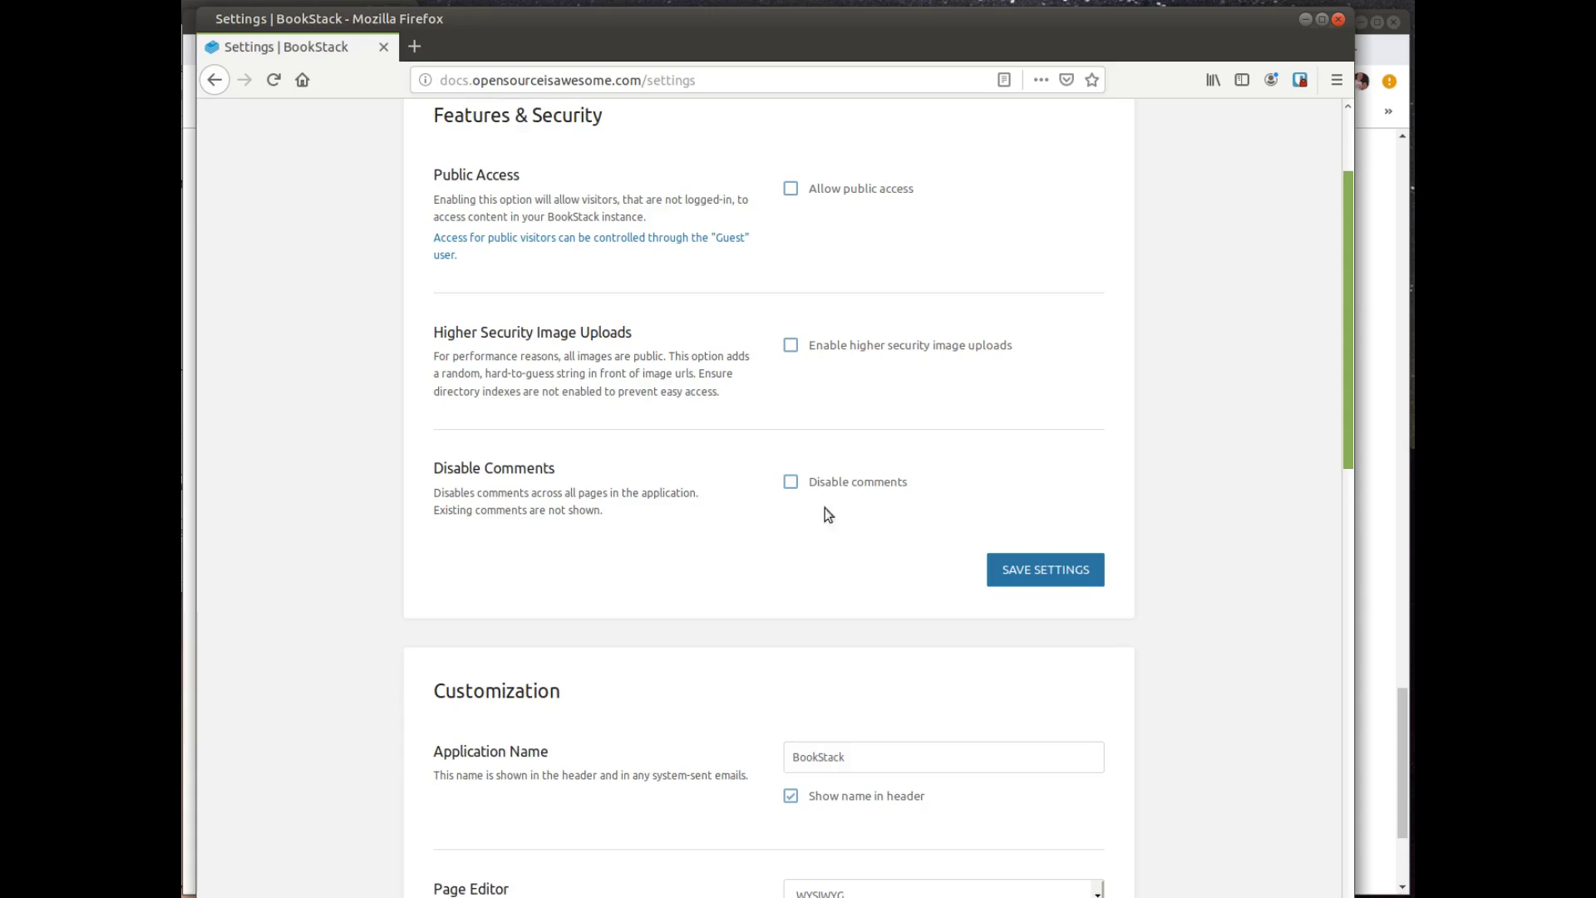
{"action": "scroll", "coordinate": [666, 562], "scroll_direction": "down", "scroll_amount": 1}
{"action": "scroll", "coordinate": [666, 563], "scroll_direction": "down", "scroll_amount": 3}
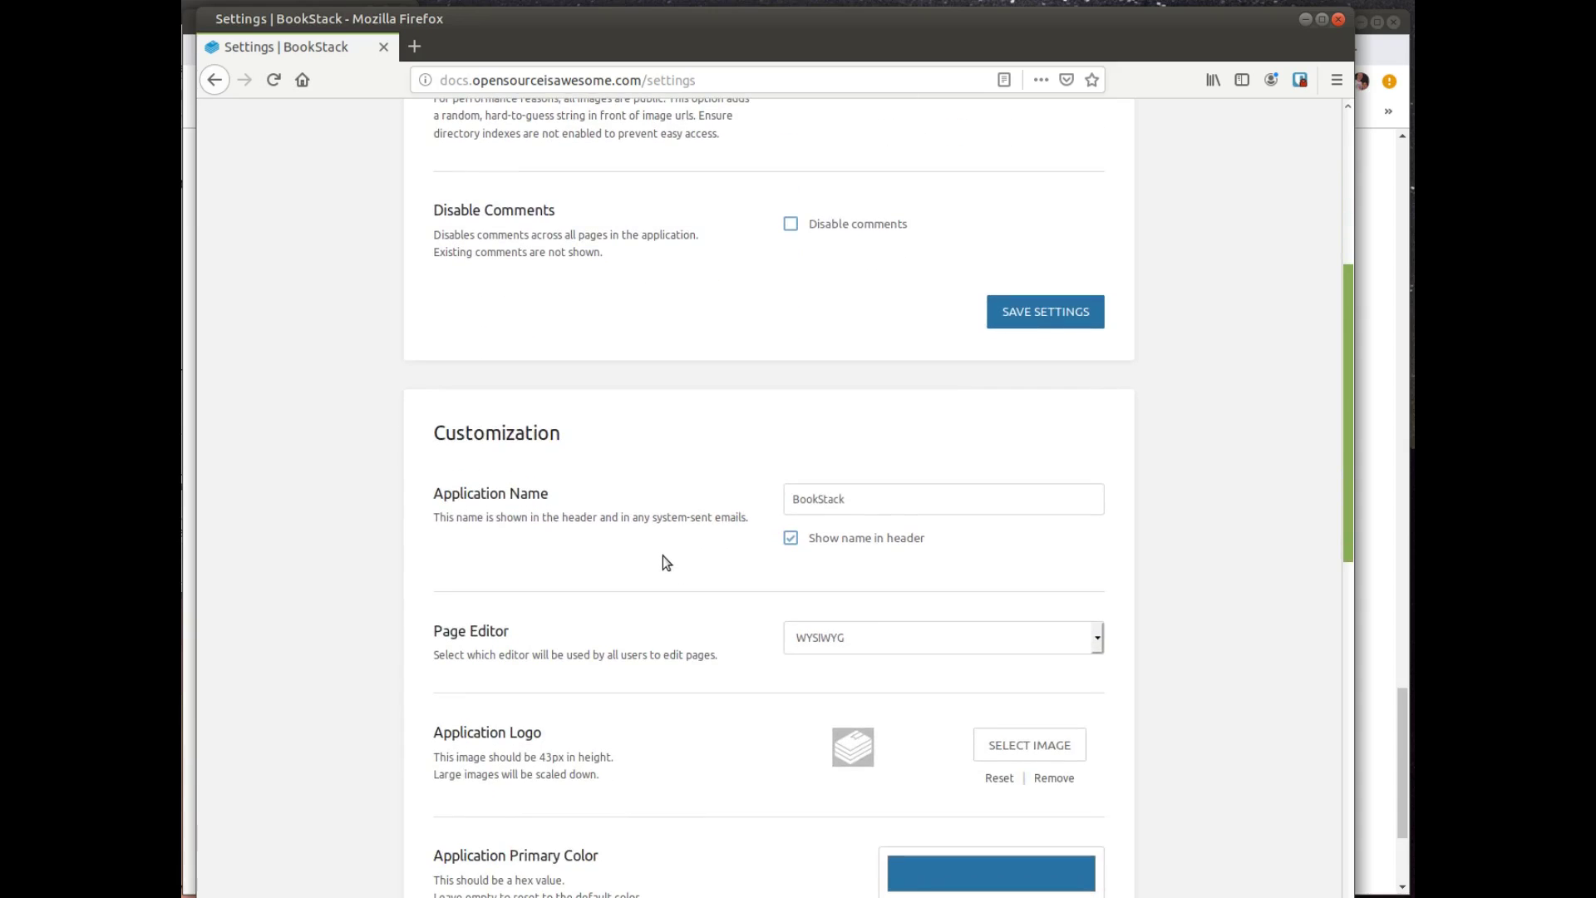
{"action": "scroll", "coordinate": [663, 556], "scroll_direction": "down", "scroll_amount": 3}
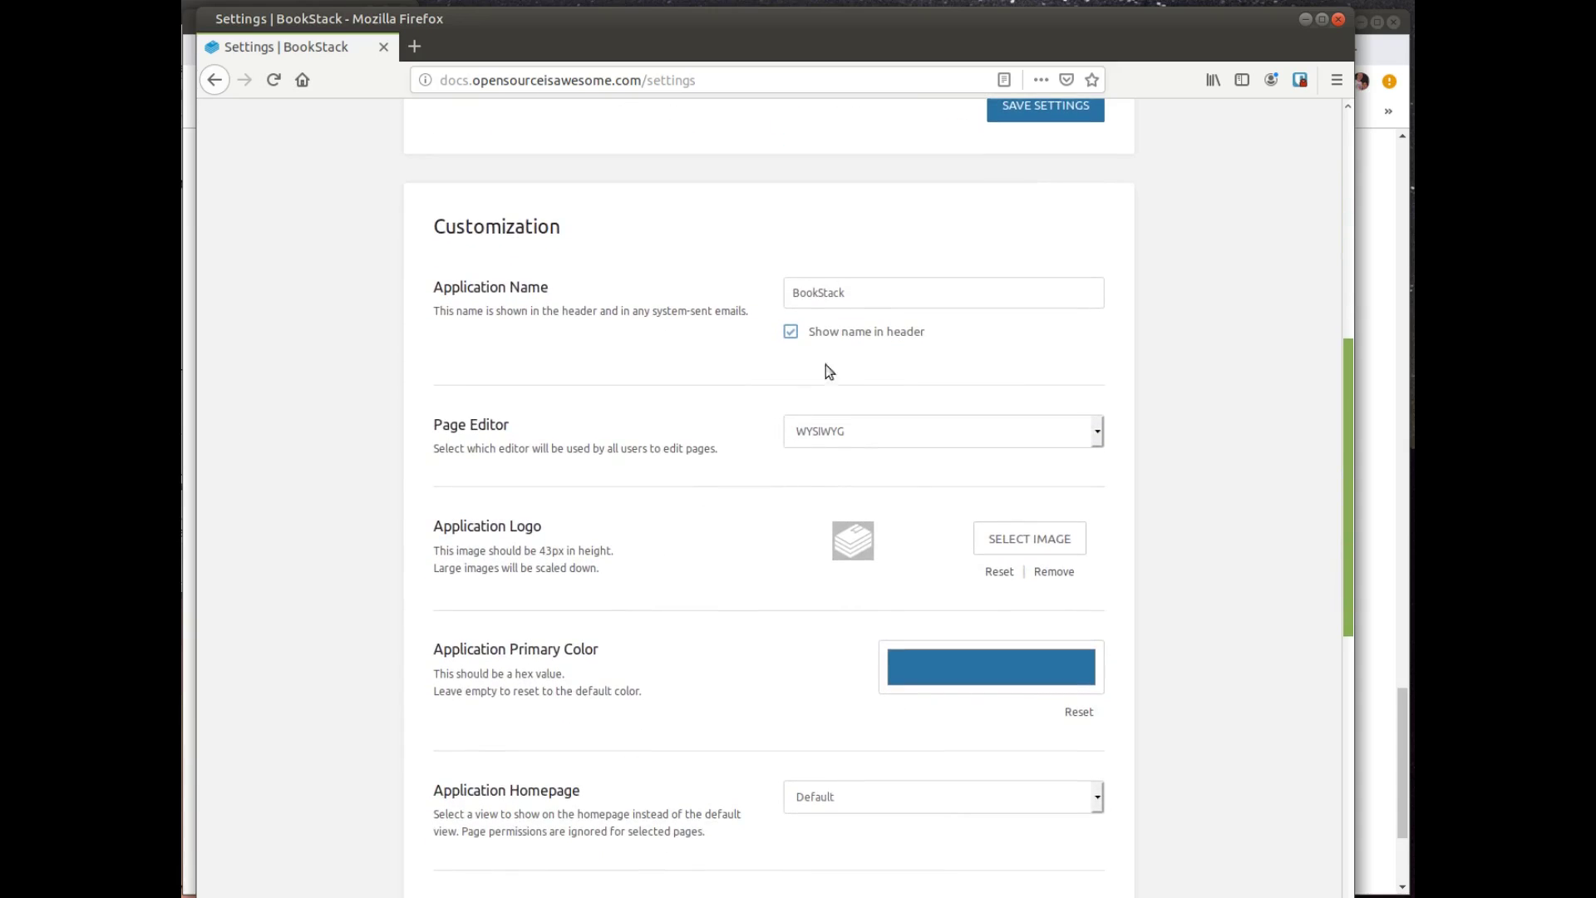
Step: Rename the application to 'Open Source Is Awesome', leaving the page editor set to WYSIWYG
{"action": "left_click_drag", "start_coordinate": [879, 288], "coordinate": [770, 289]}
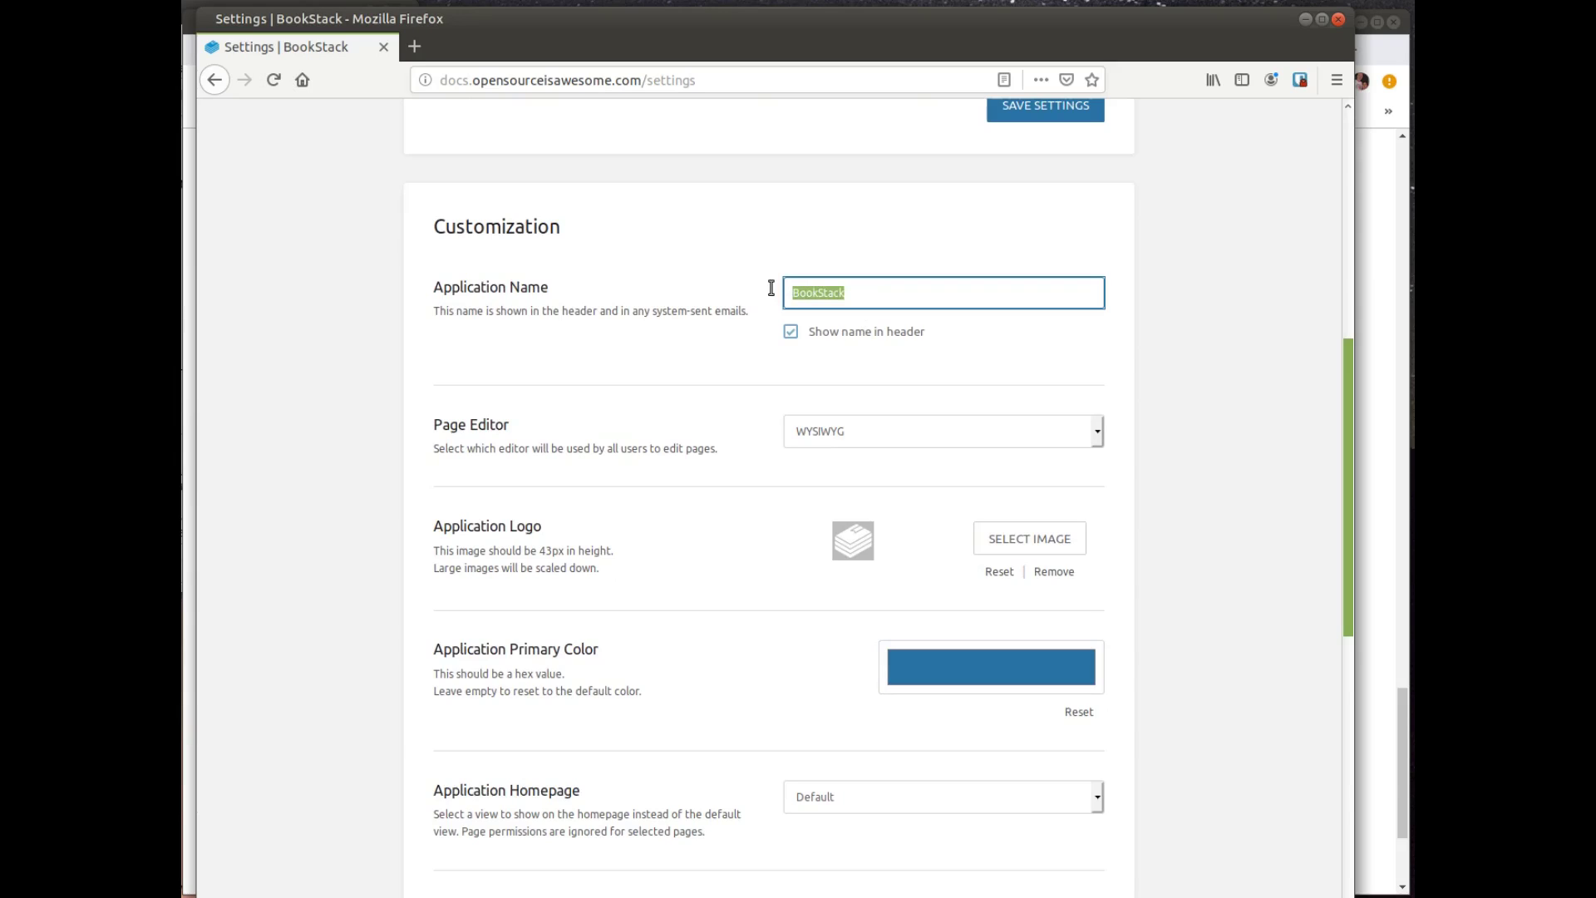
{"action": "type", "text": "Open Source Is Awesome"}
{"action": "left_click", "coordinate": [933, 435]}
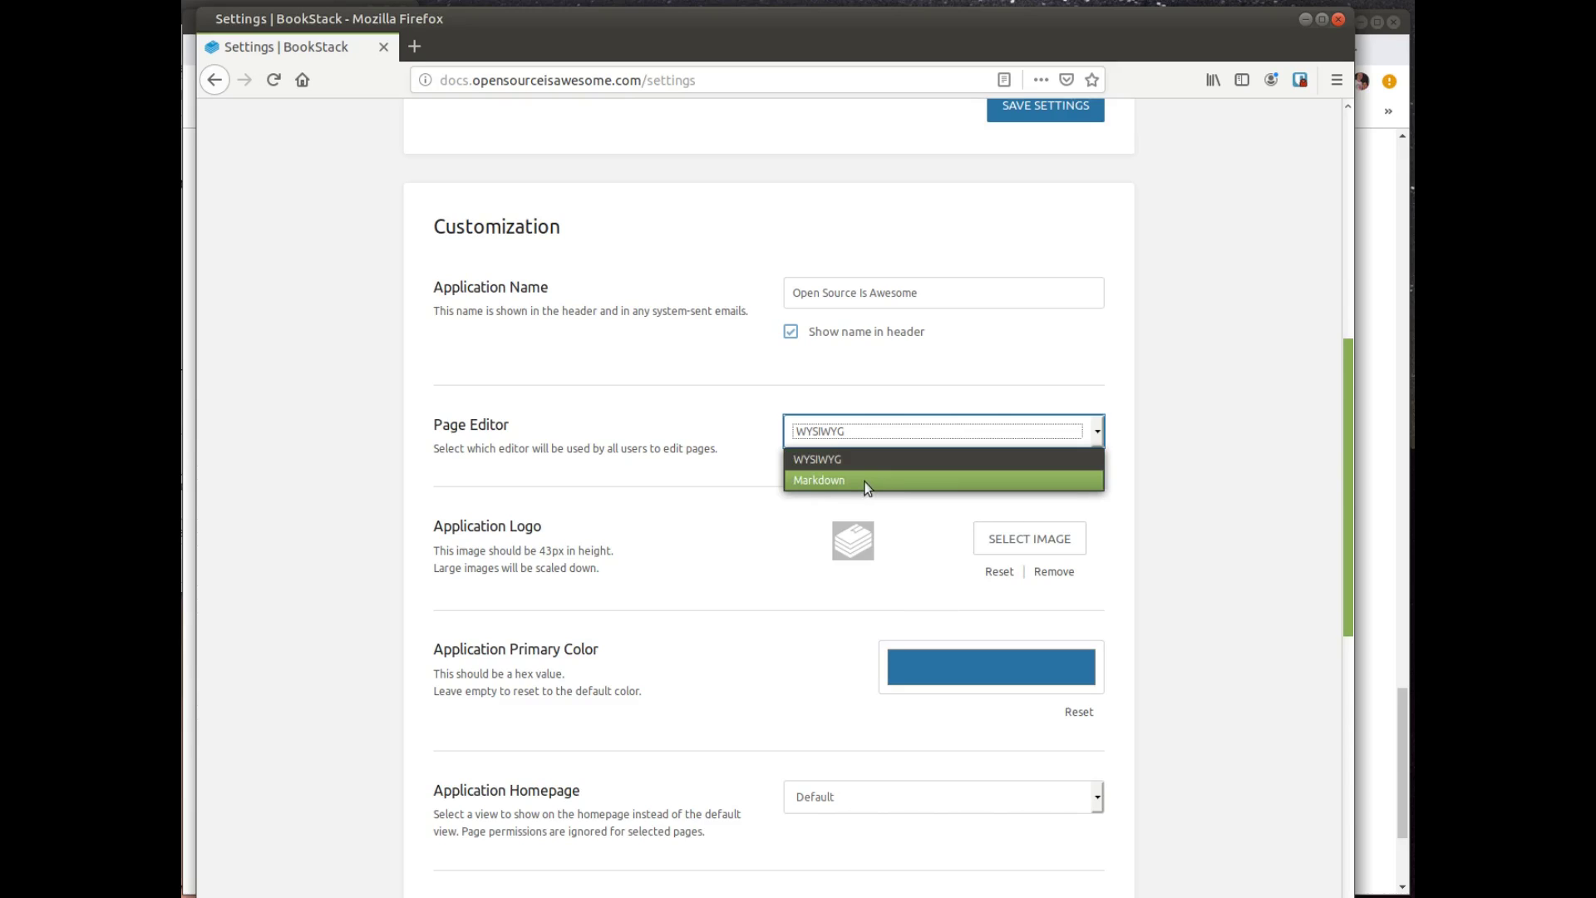
{"action": "left_click", "coordinate": [742, 527]}
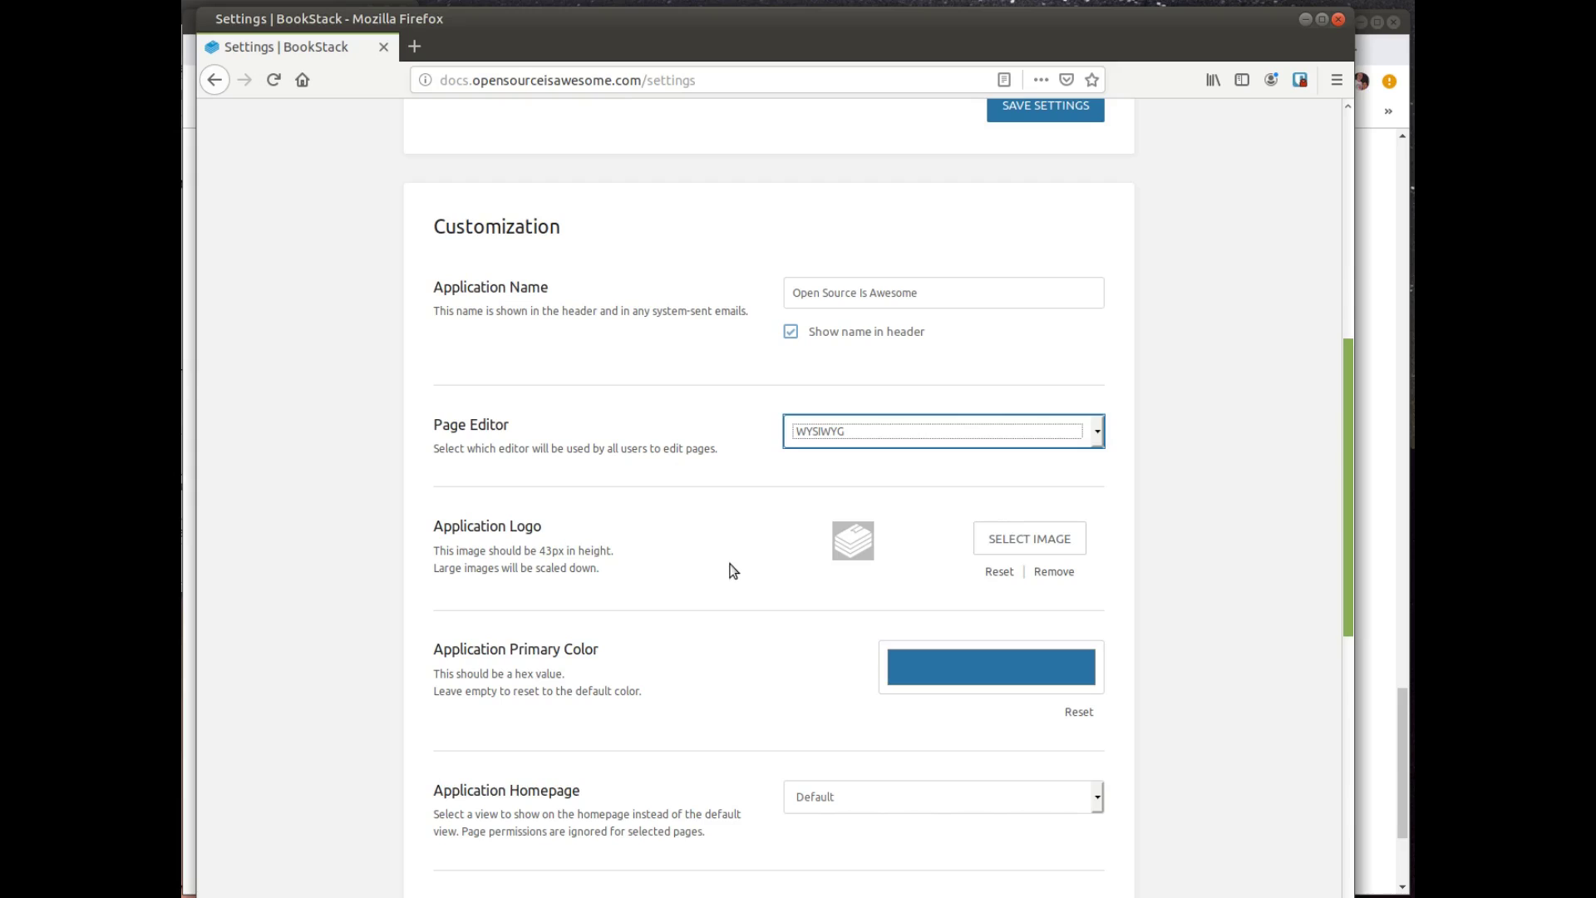
{"action": "scroll", "coordinate": [748, 574], "scroll_direction": "down", "scroll_amount": 2}
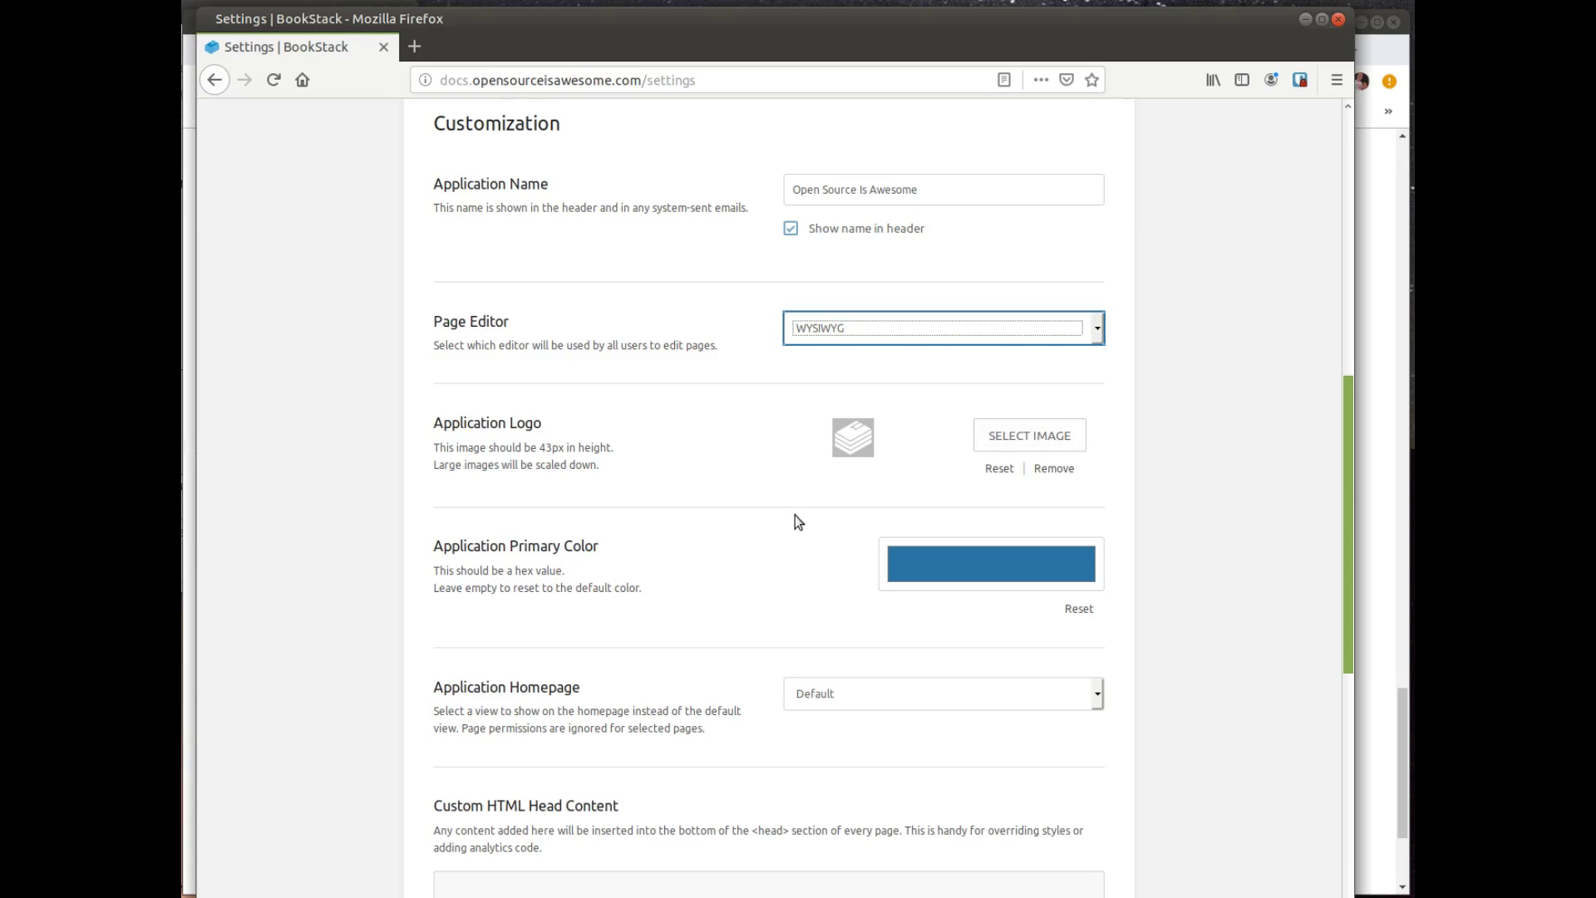
{"action": "scroll", "coordinate": [794, 524], "scroll_direction": "down", "scroll_amount": 4}
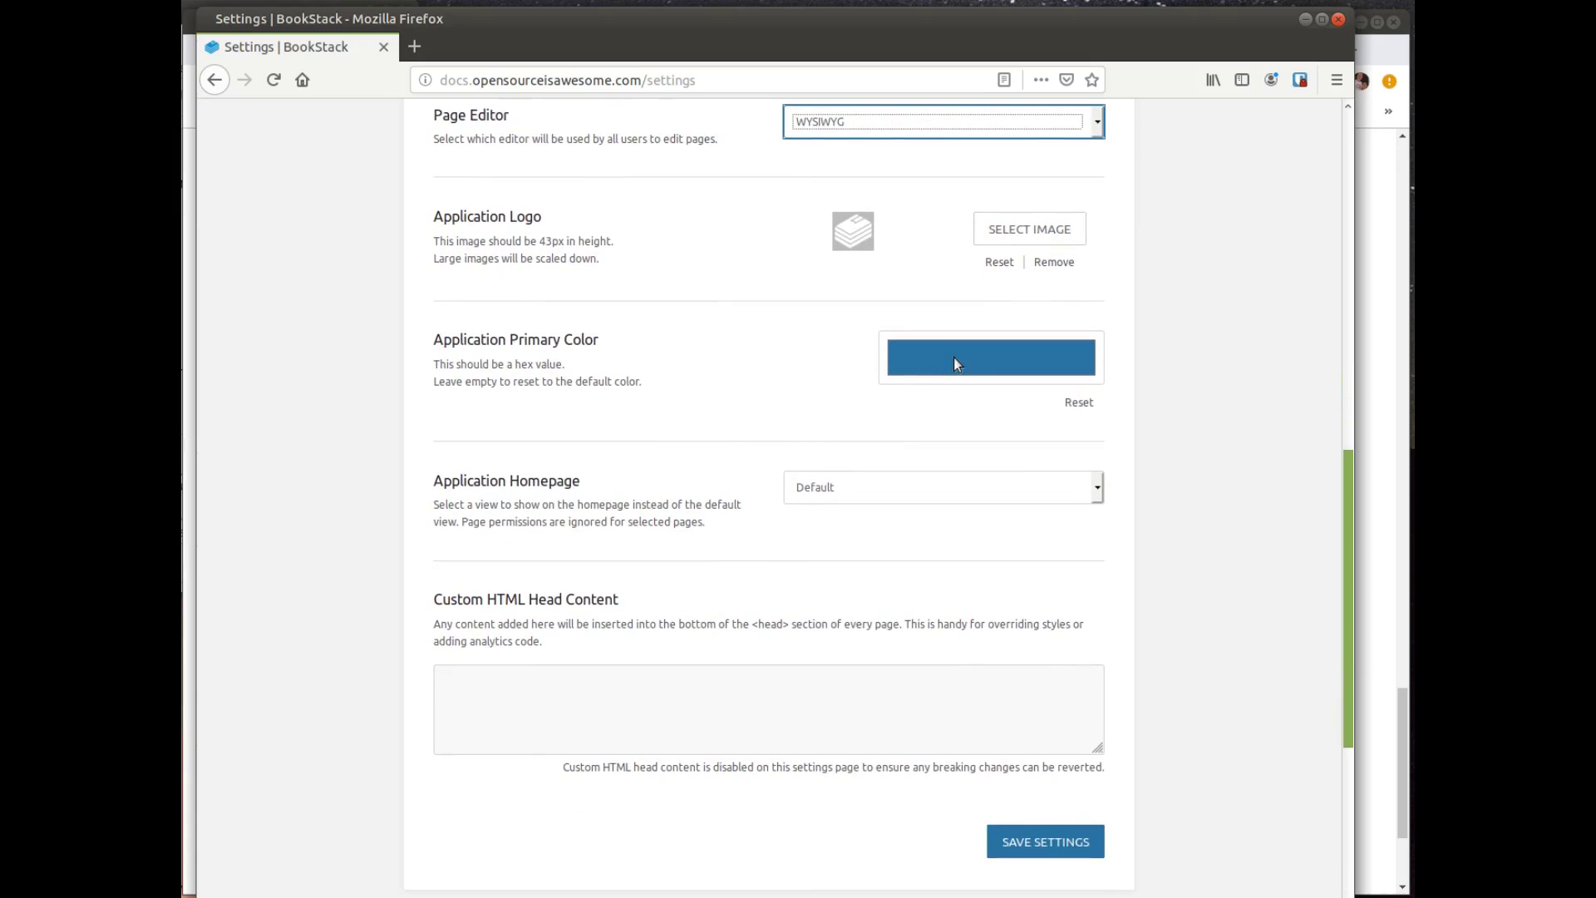
{"action": "left_click", "coordinate": [868, 492]}
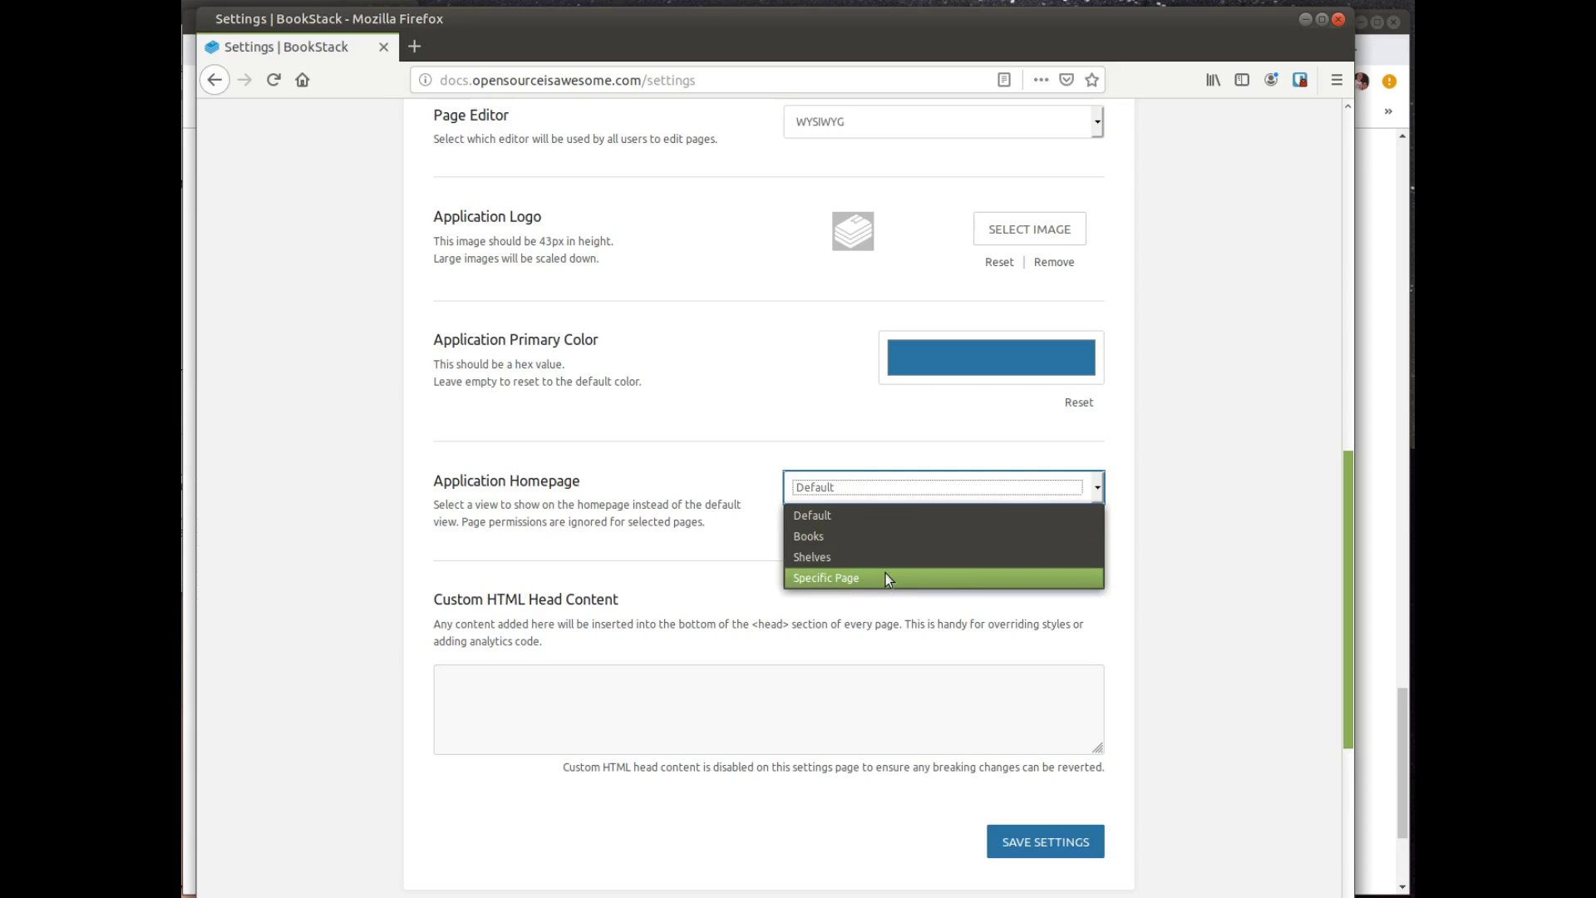
{"action": "left_click", "coordinate": [732, 599]}
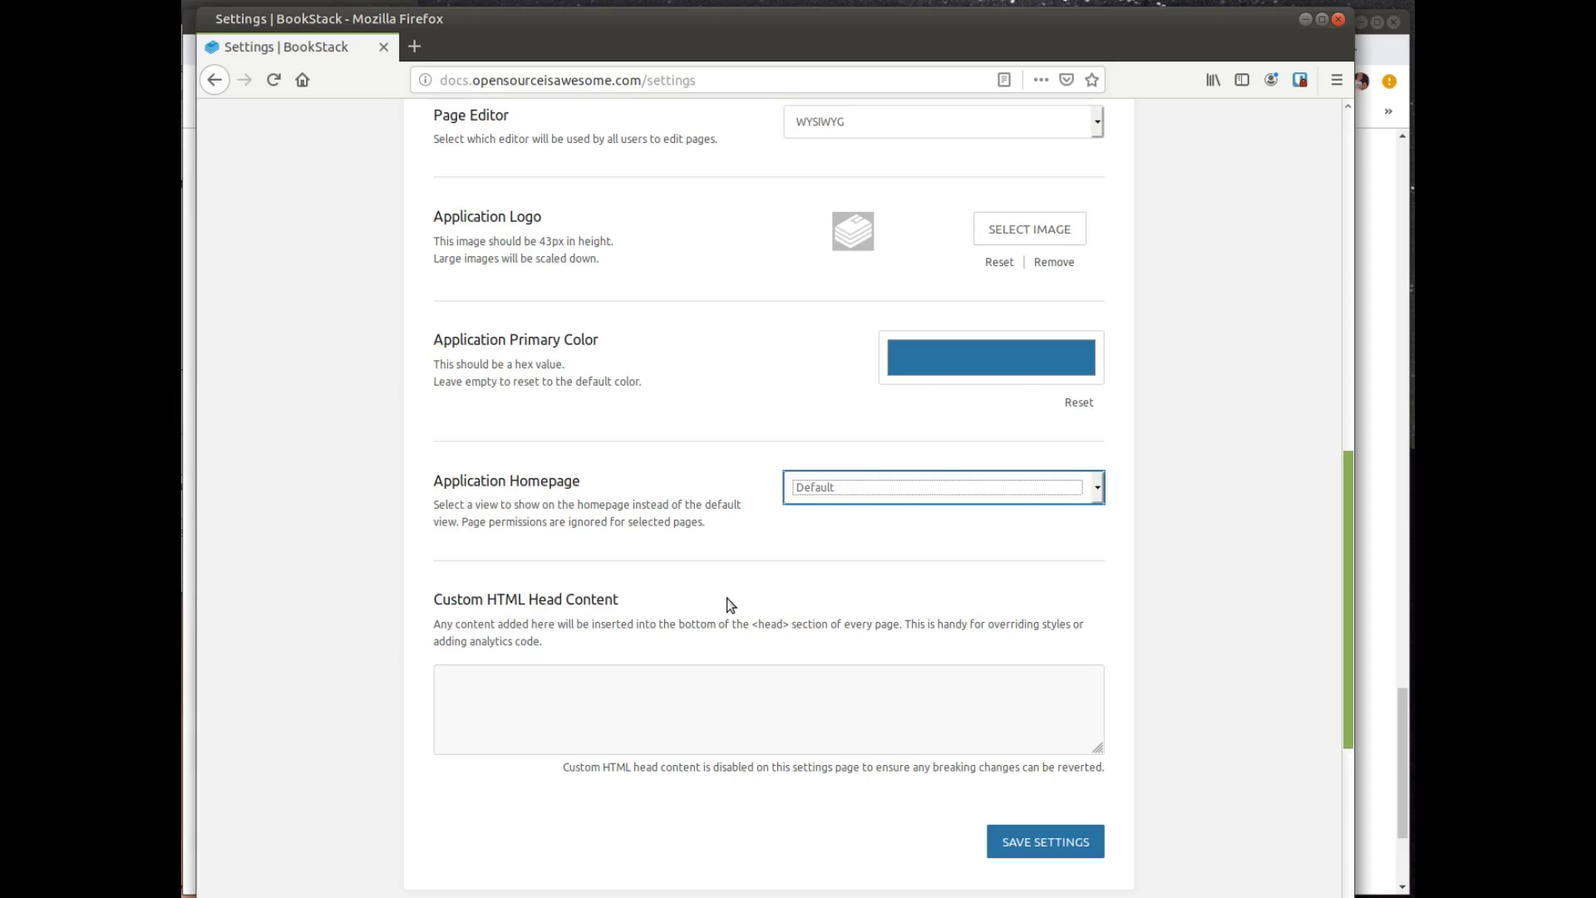
{"action": "scroll", "coordinate": [729, 604], "scroll_direction": "down", "scroll_amount": 3}
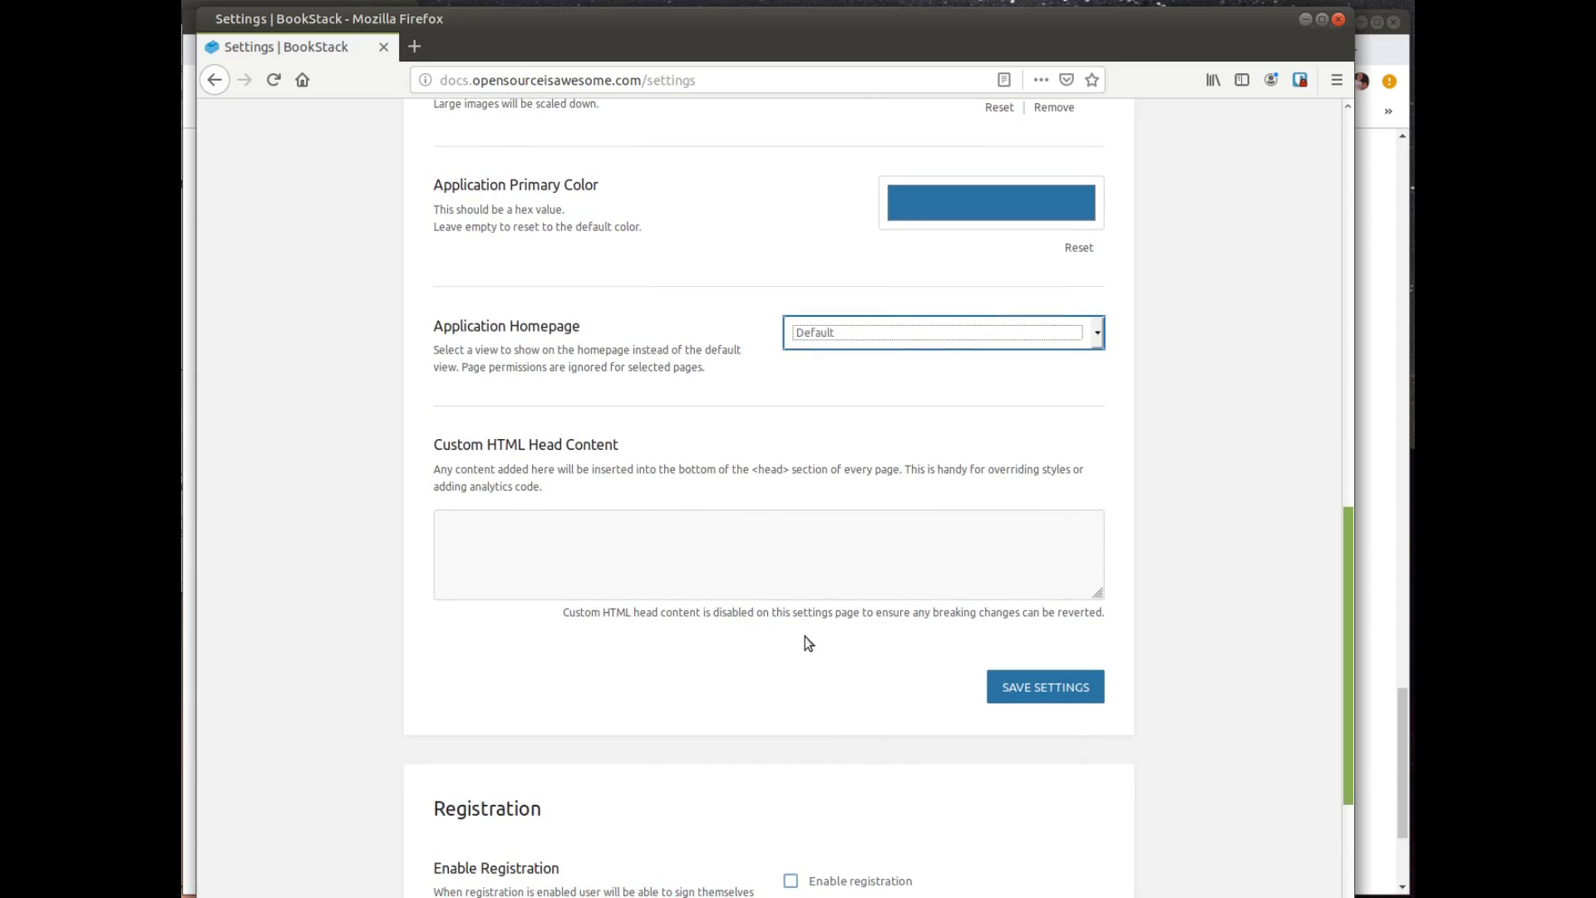
{"action": "scroll", "coordinate": [805, 641], "scroll_direction": "down", "scroll_amount": 2}
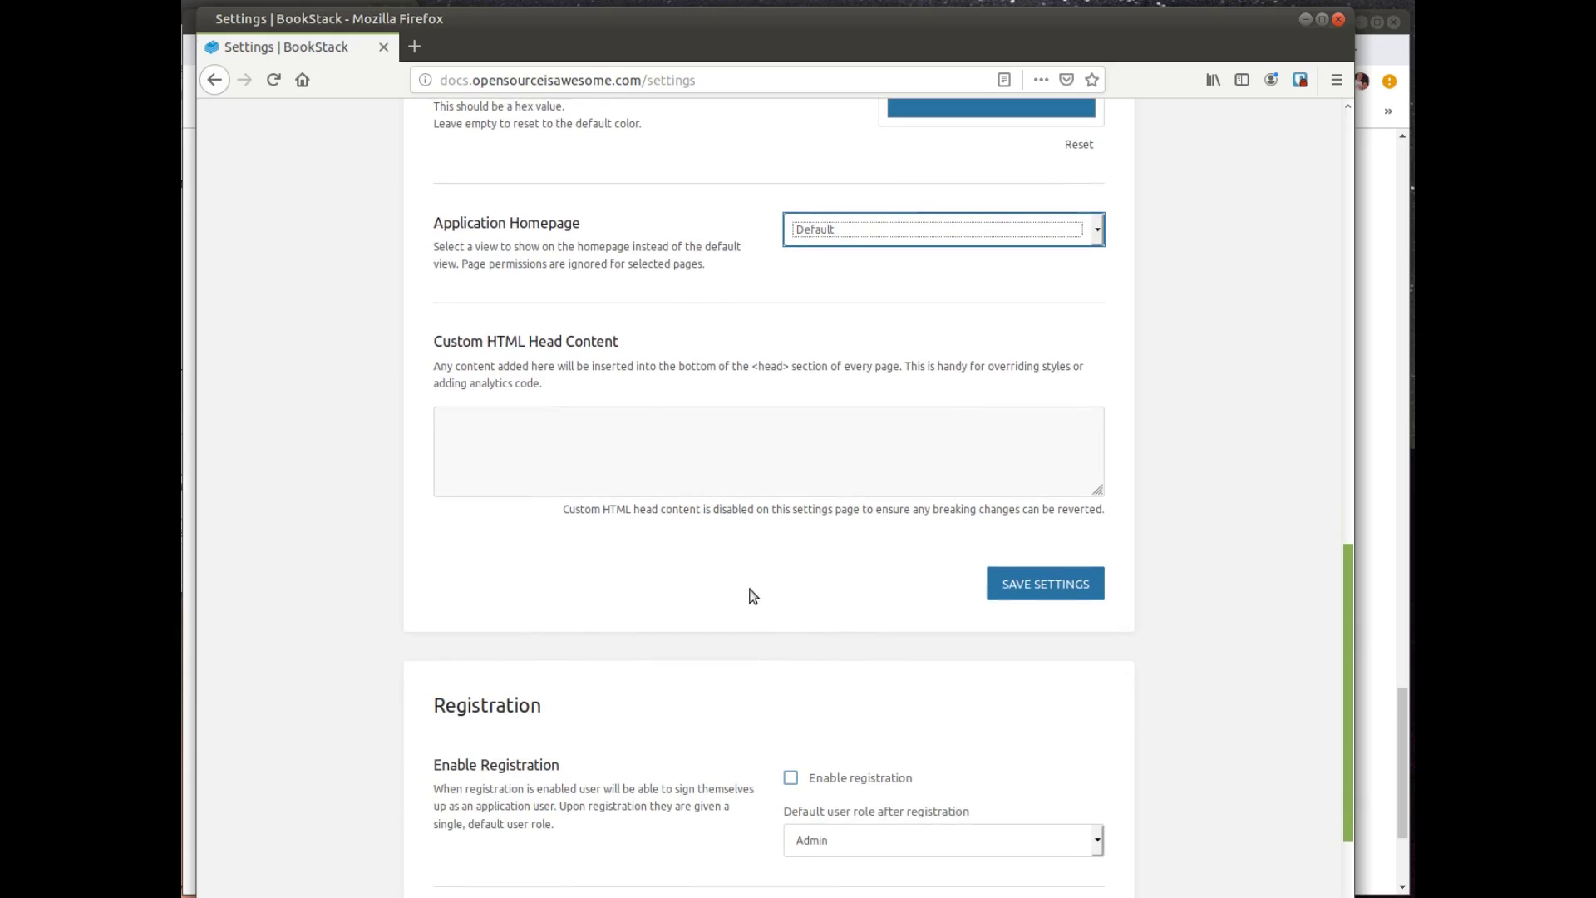
{"action": "scroll", "coordinate": [753, 596], "scroll_direction": "down", "scroll_amount": 2}
{"action": "scroll", "coordinate": [732, 595], "scroll_direction": "down", "scroll_amount": 4}
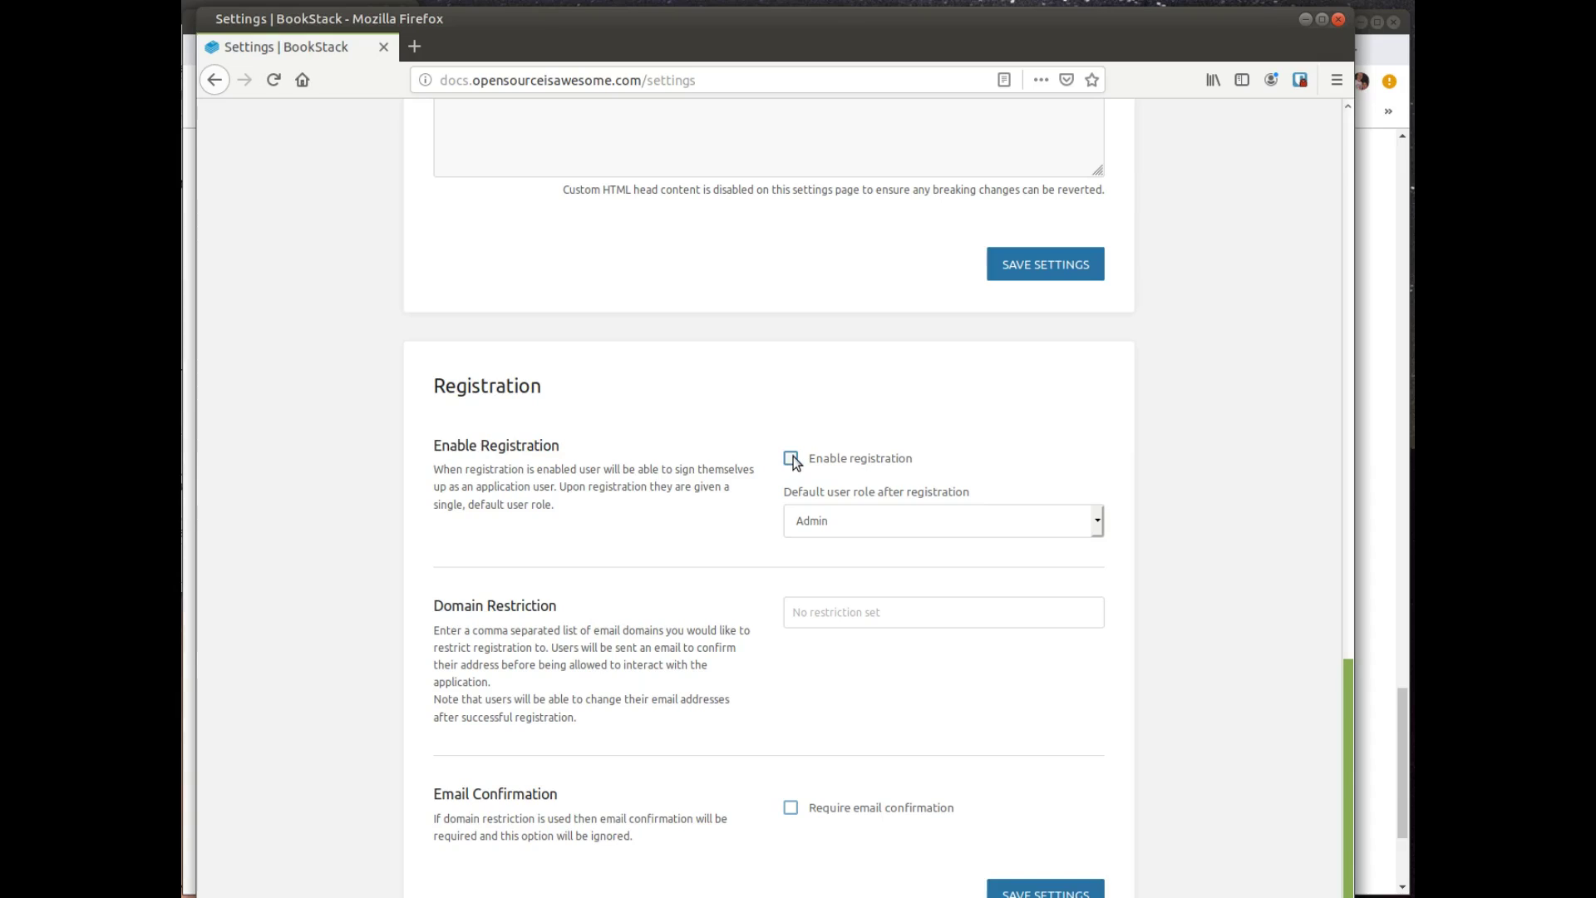
Step: Keep Admin as the default role for new registrations and save the settings
{"action": "left_click", "coordinate": [880, 522]}
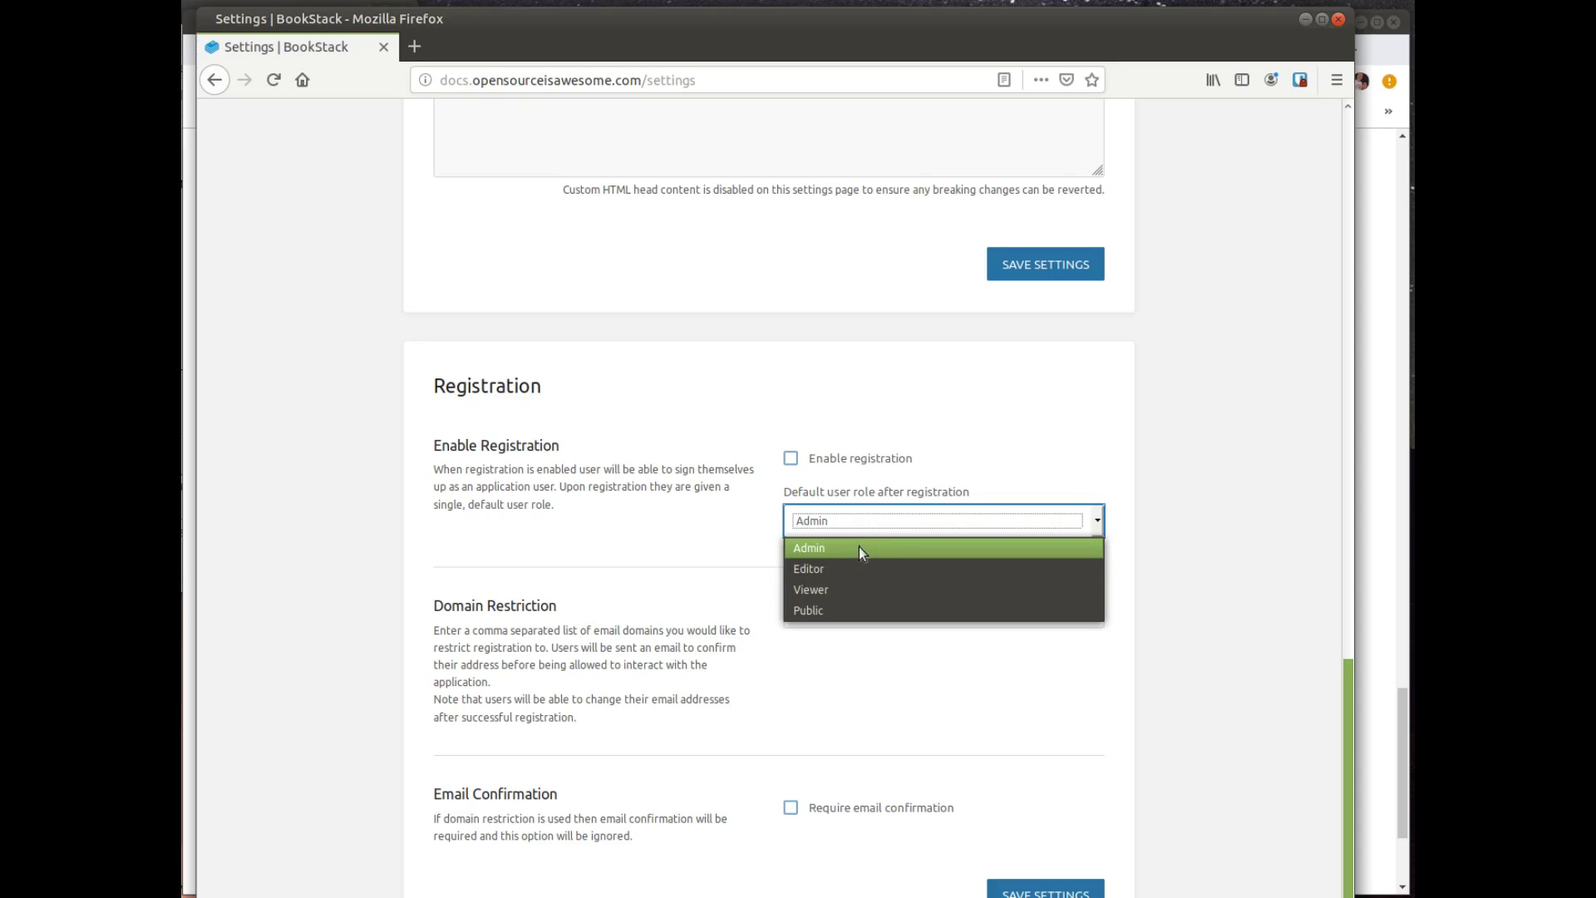
{"action": "left_click", "coordinate": [744, 574]}
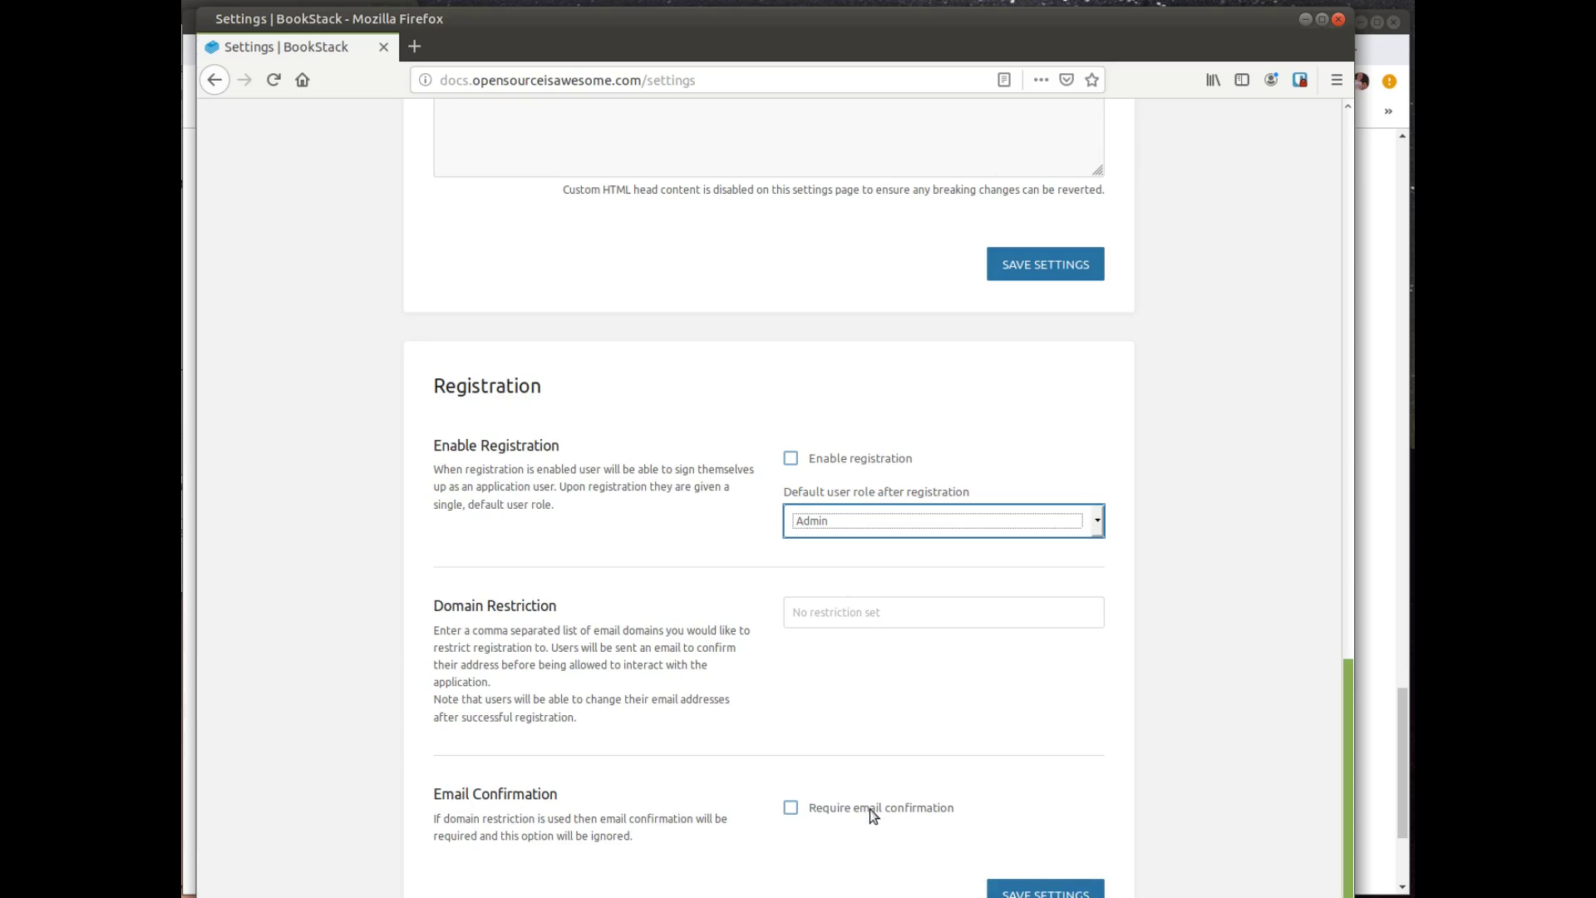
{"action": "scroll", "coordinate": [950, 771], "scroll_direction": "up", "scroll_amount": 1}
{"action": "scroll", "coordinate": [950, 770], "scroll_direction": "down", "scroll_amount": 1}
{"action": "left_click", "coordinate": [1039, 888]}
Step: Review the Maintenance, Users and Roles settings pages
{"action": "left_click", "coordinate": [562, 190]}
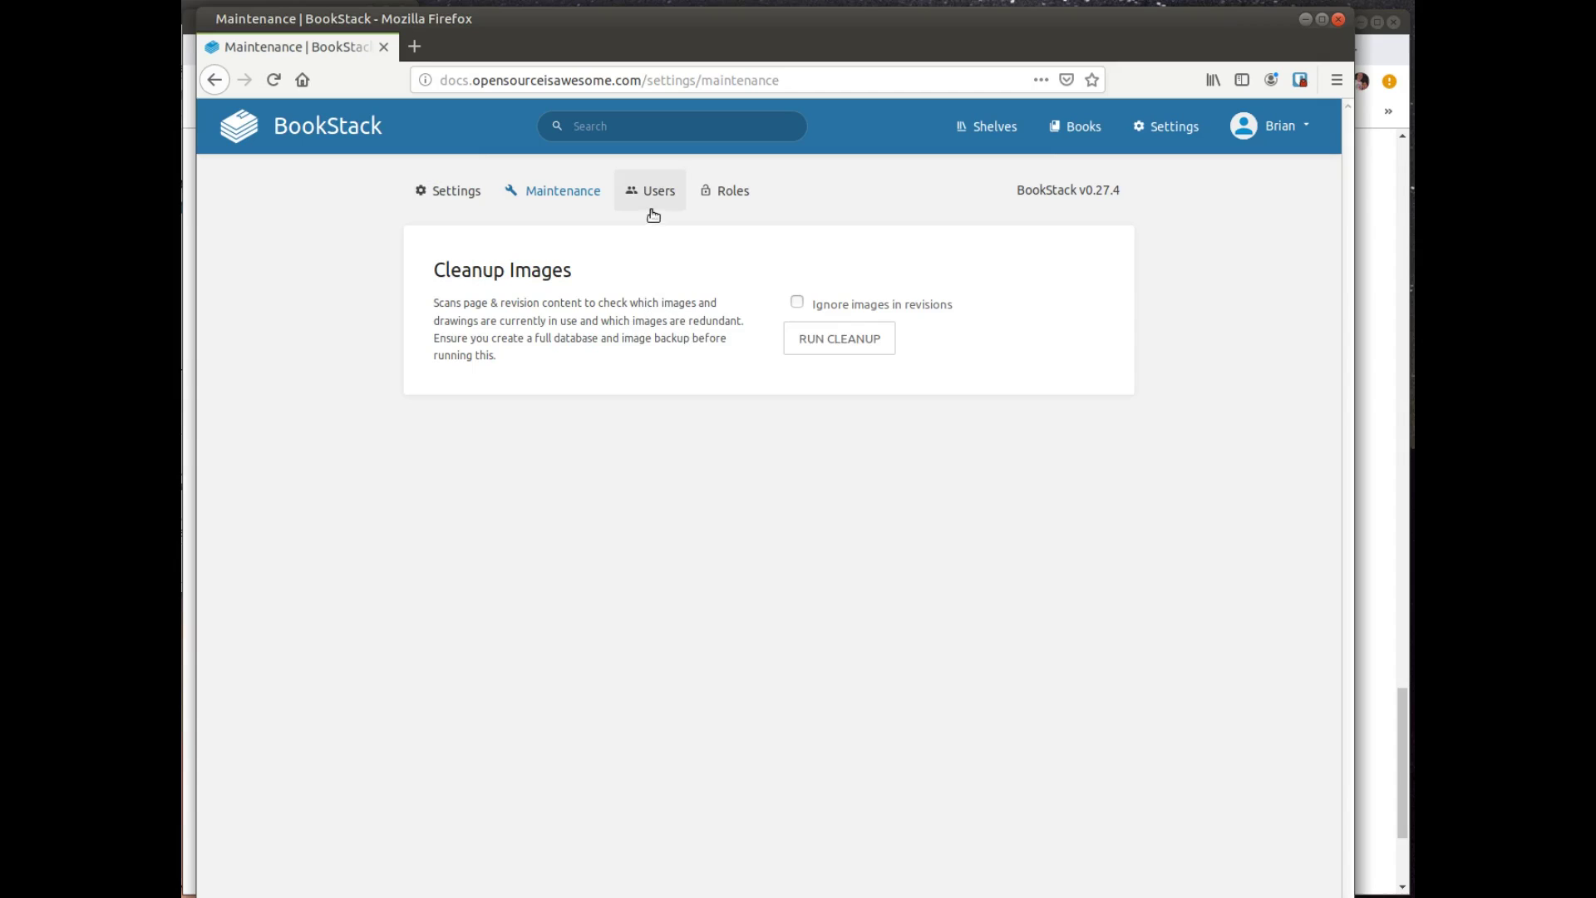
{"action": "left_click", "coordinate": [668, 181]}
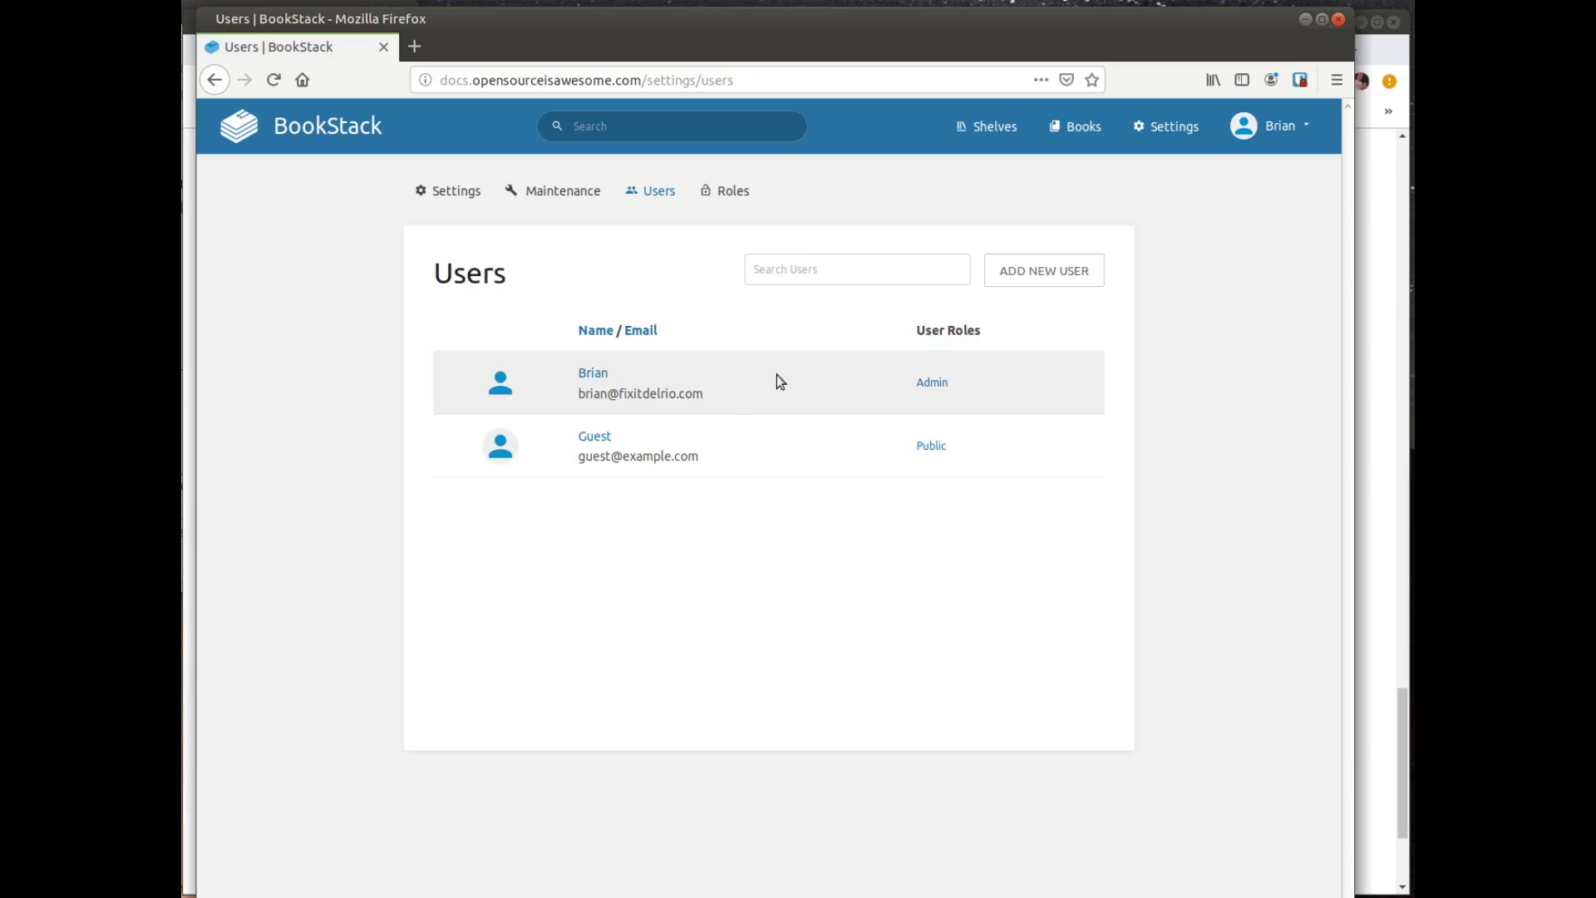
{"action": "left_click", "coordinate": [736, 209]}
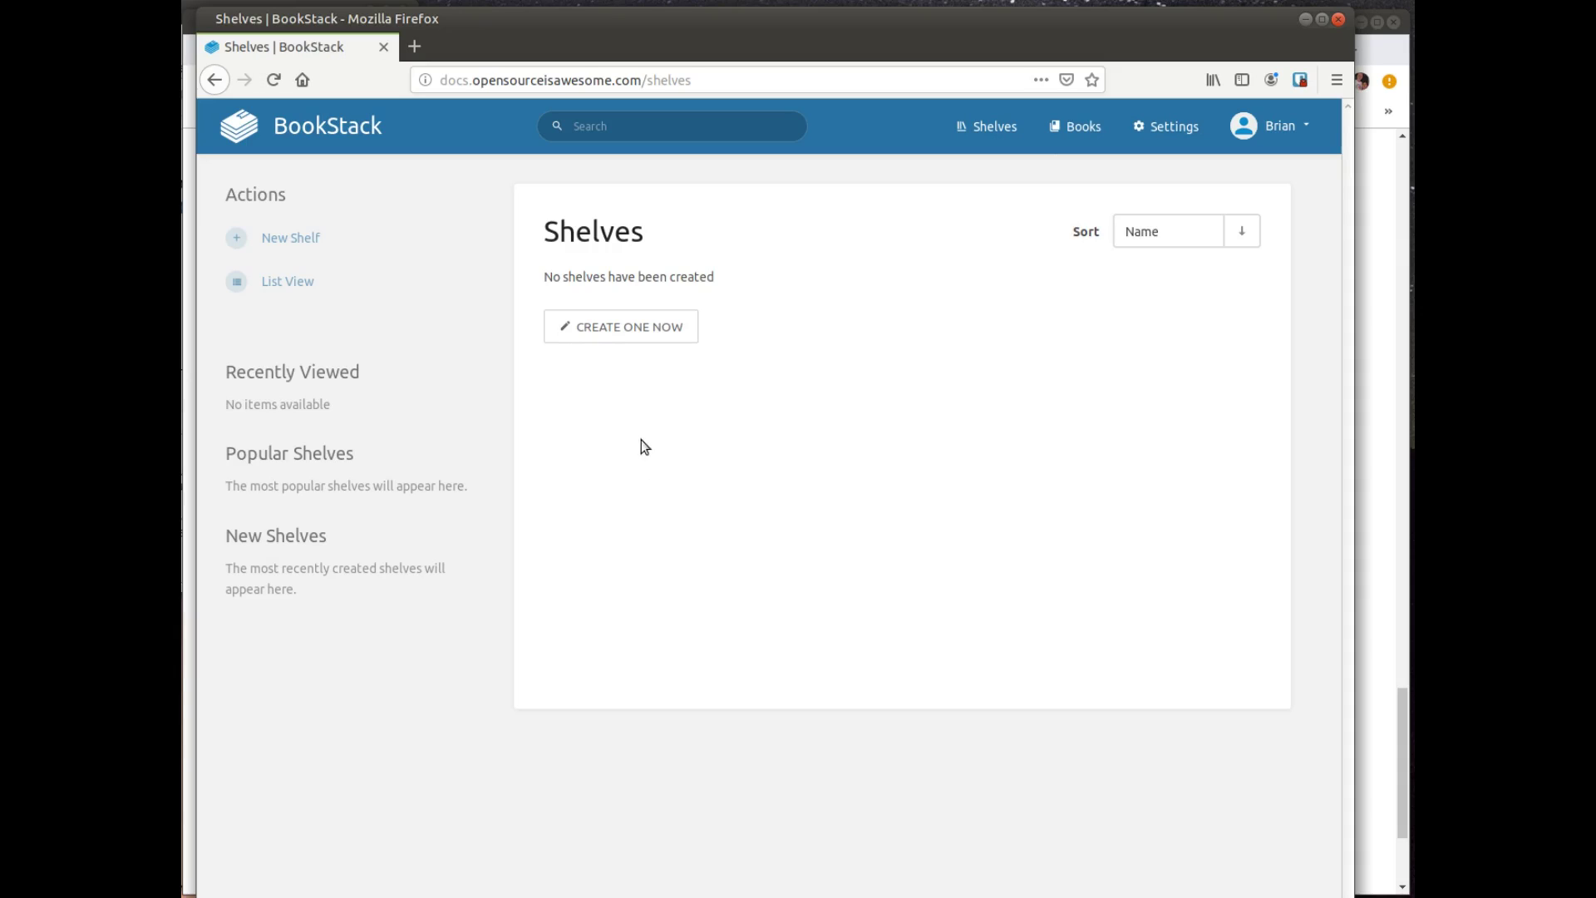
Step: Start a new shelf named 'Science' with the description 'Science based information'
{"action": "left_click", "coordinate": [652, 335]}
{"action": "left_click", "coordinate": [604, 334]}
{"action": "type", "text": "Science"}
{"action": "key", "text": "Tab"}
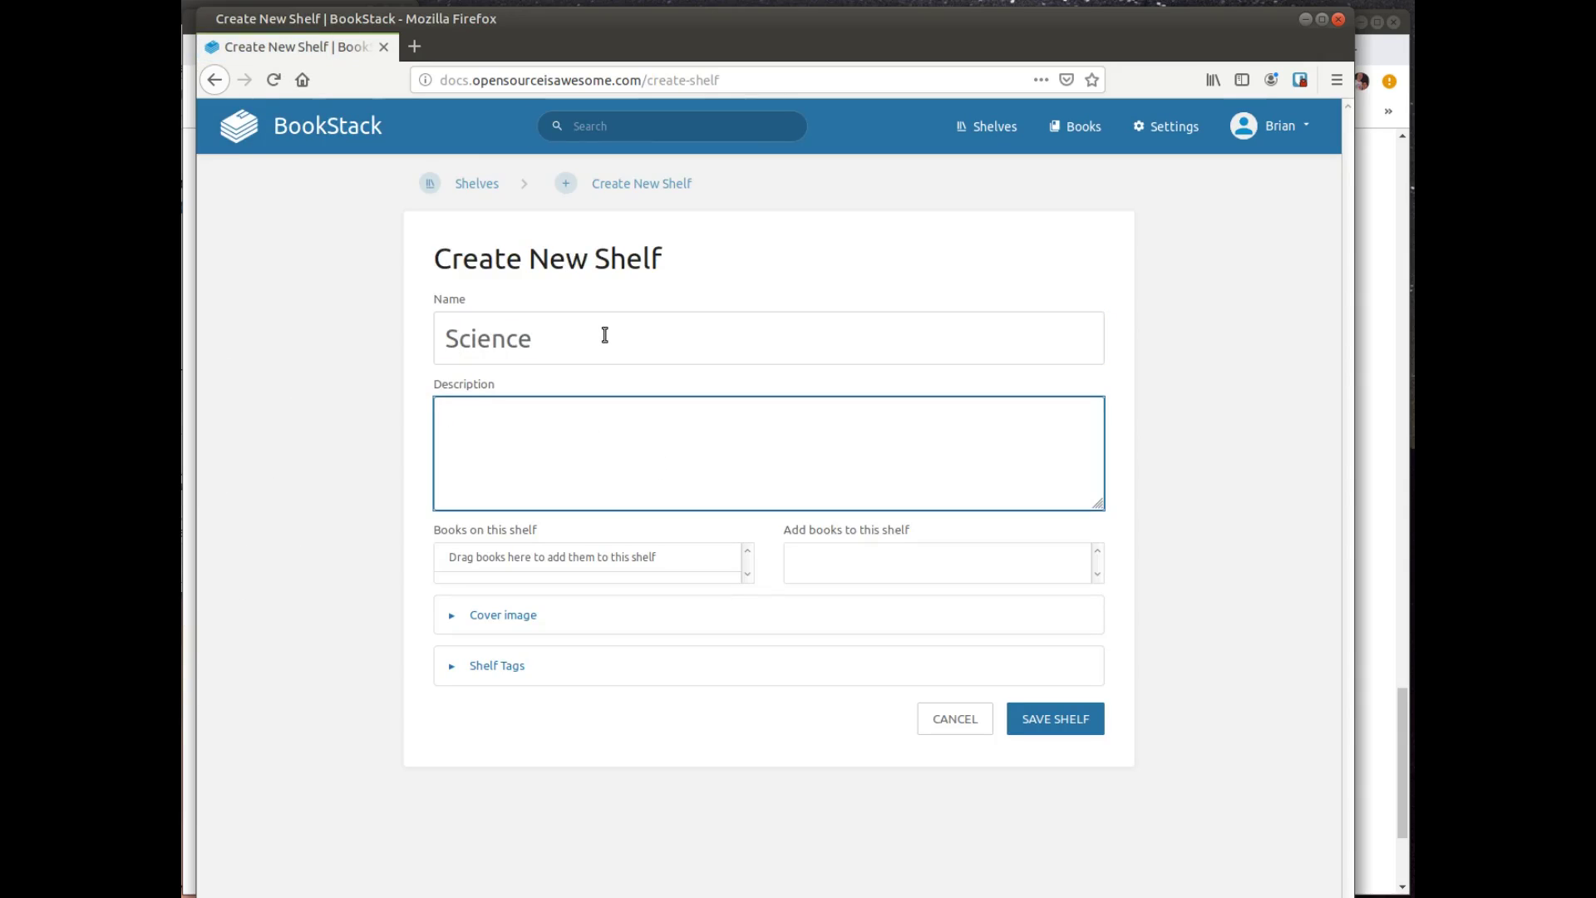
{"action": "type", "text": "Science based information"}
Step: Save the Science shelf without a cover image or tags, then open it from the shelves list
{"action": "left_click", "coordinate": [693, 615]}
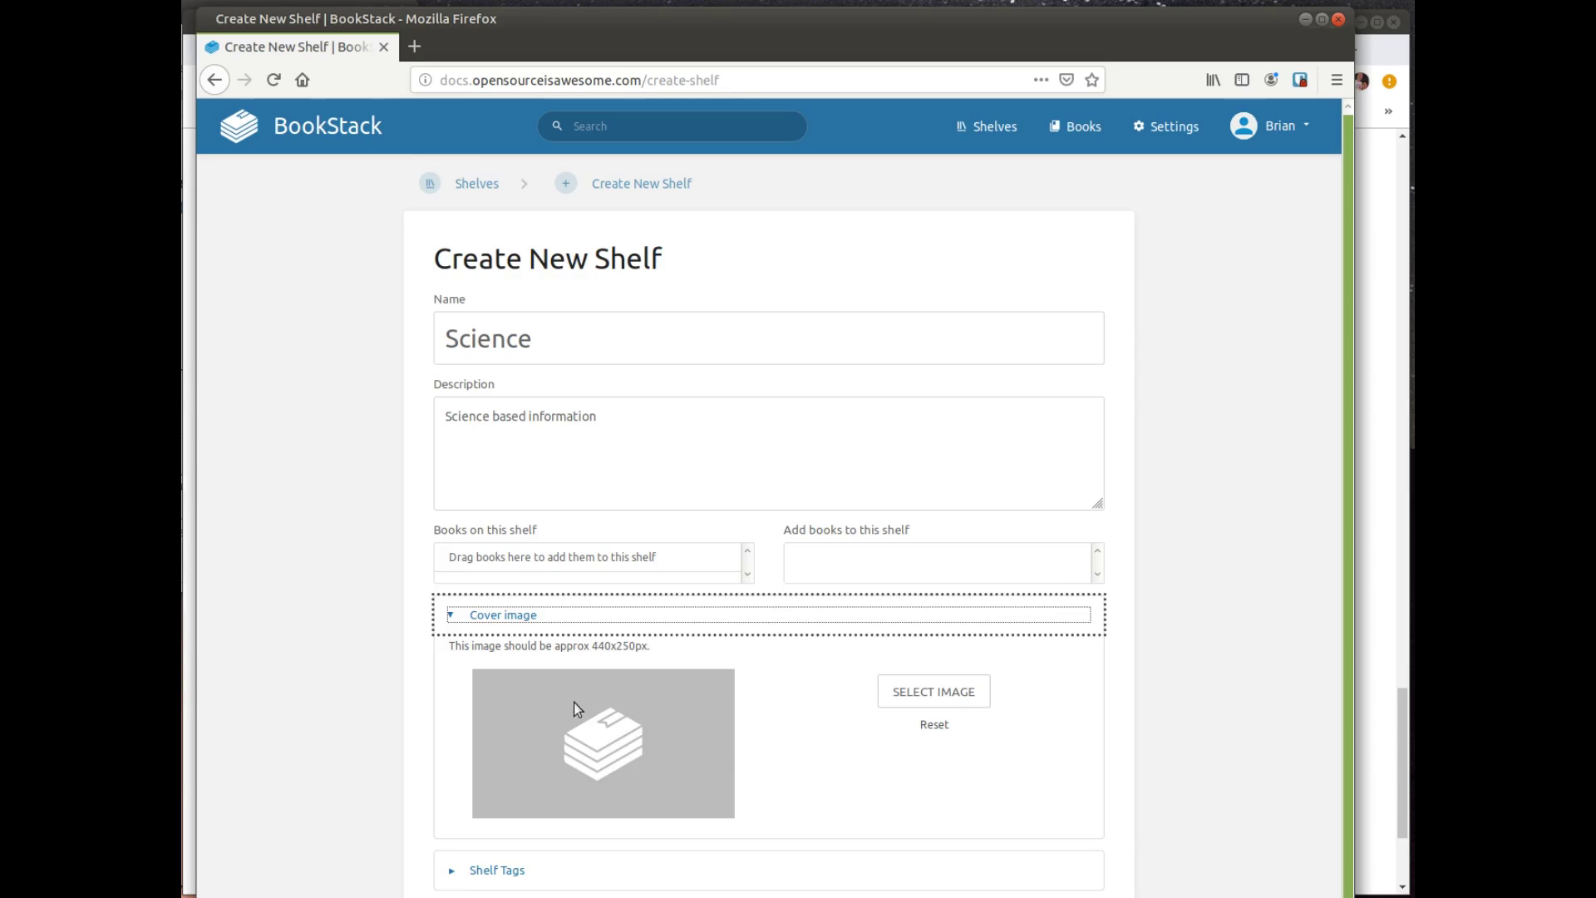
{"action": "scroll", "coordinate": [629, 705], "scroll_direction": "down", "scroll_amount": 1}
{"action": "left_click", "coordinate": [567, 845]}
{"action": "scroll", "coordinate": [581, 823], "scroll_direction": "down", "scroll_amount": 3}
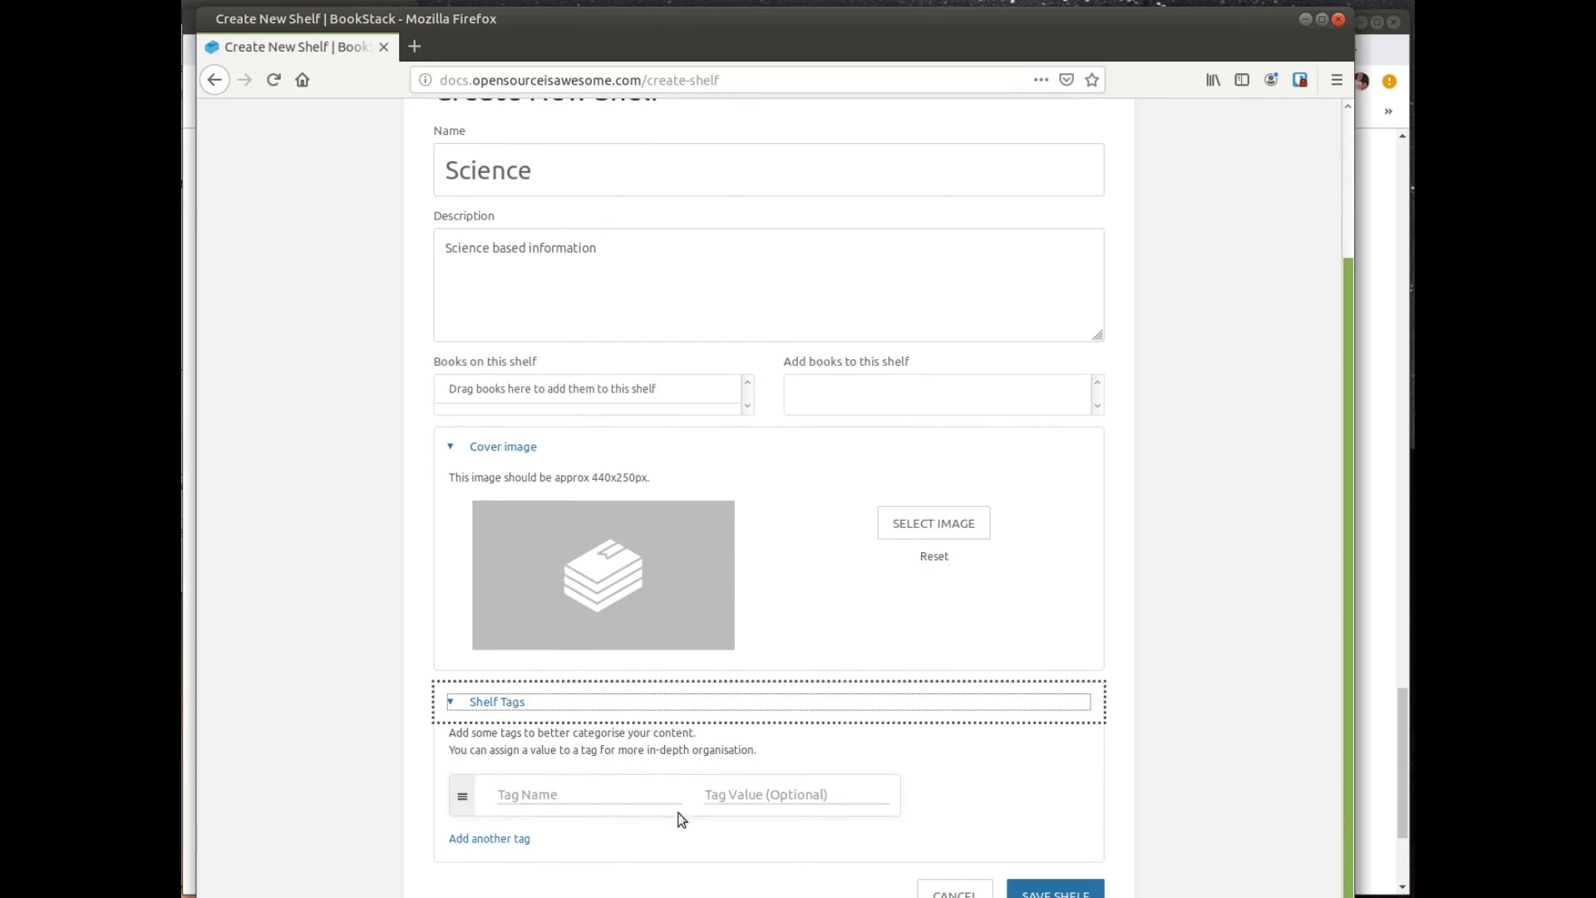
{"action": "left_click", "coordinate": [1051, 890]}
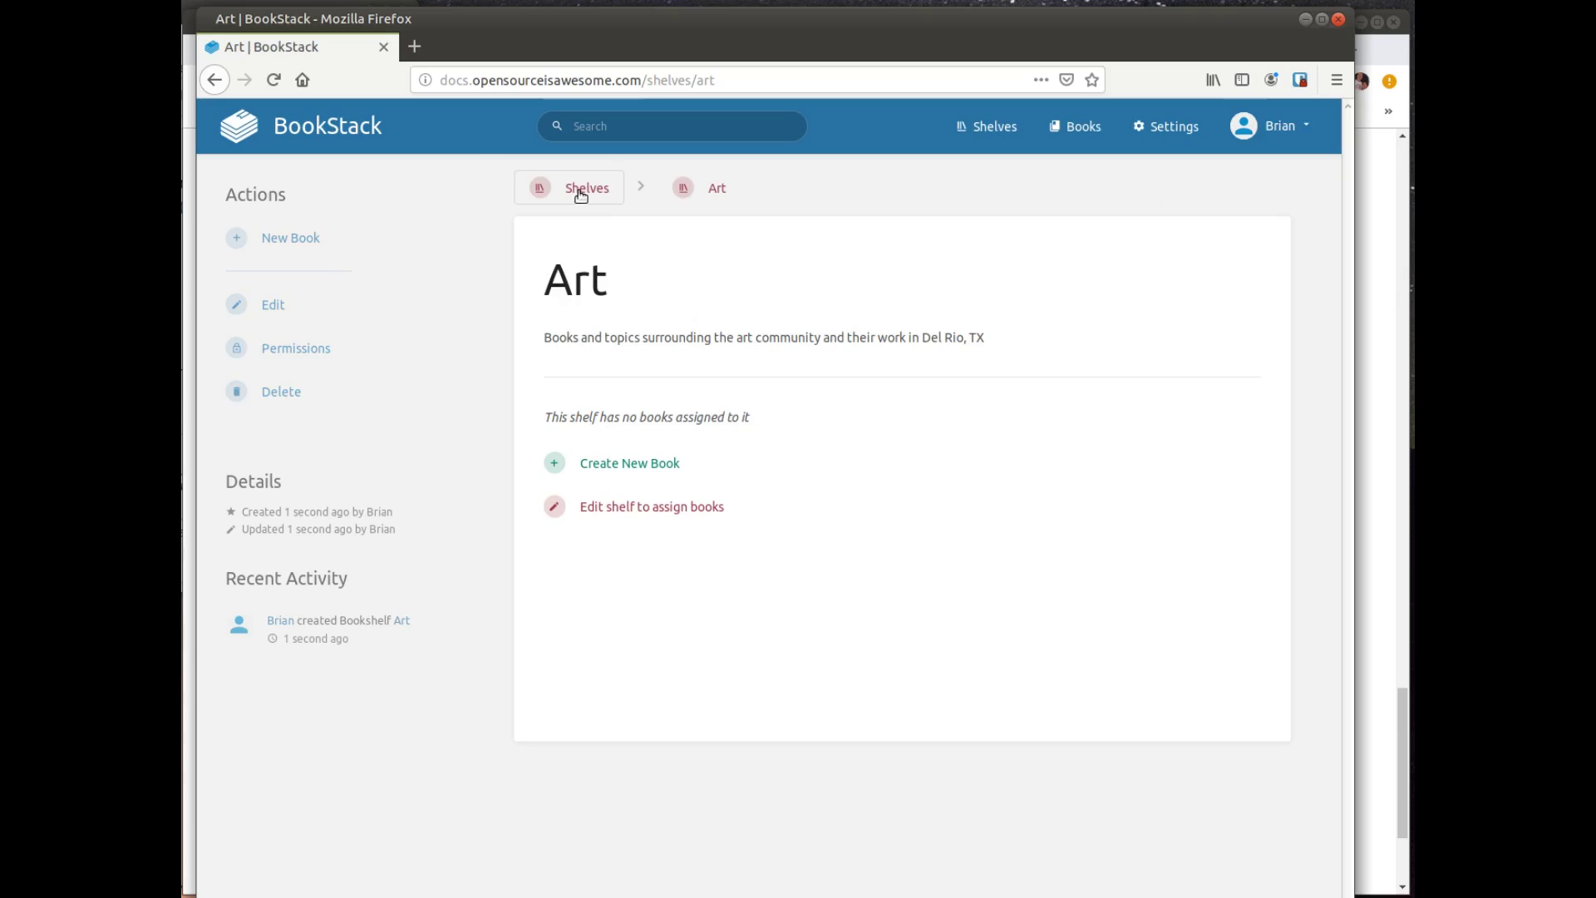
{"action": "left_click", "coordinate": [580, 191]}
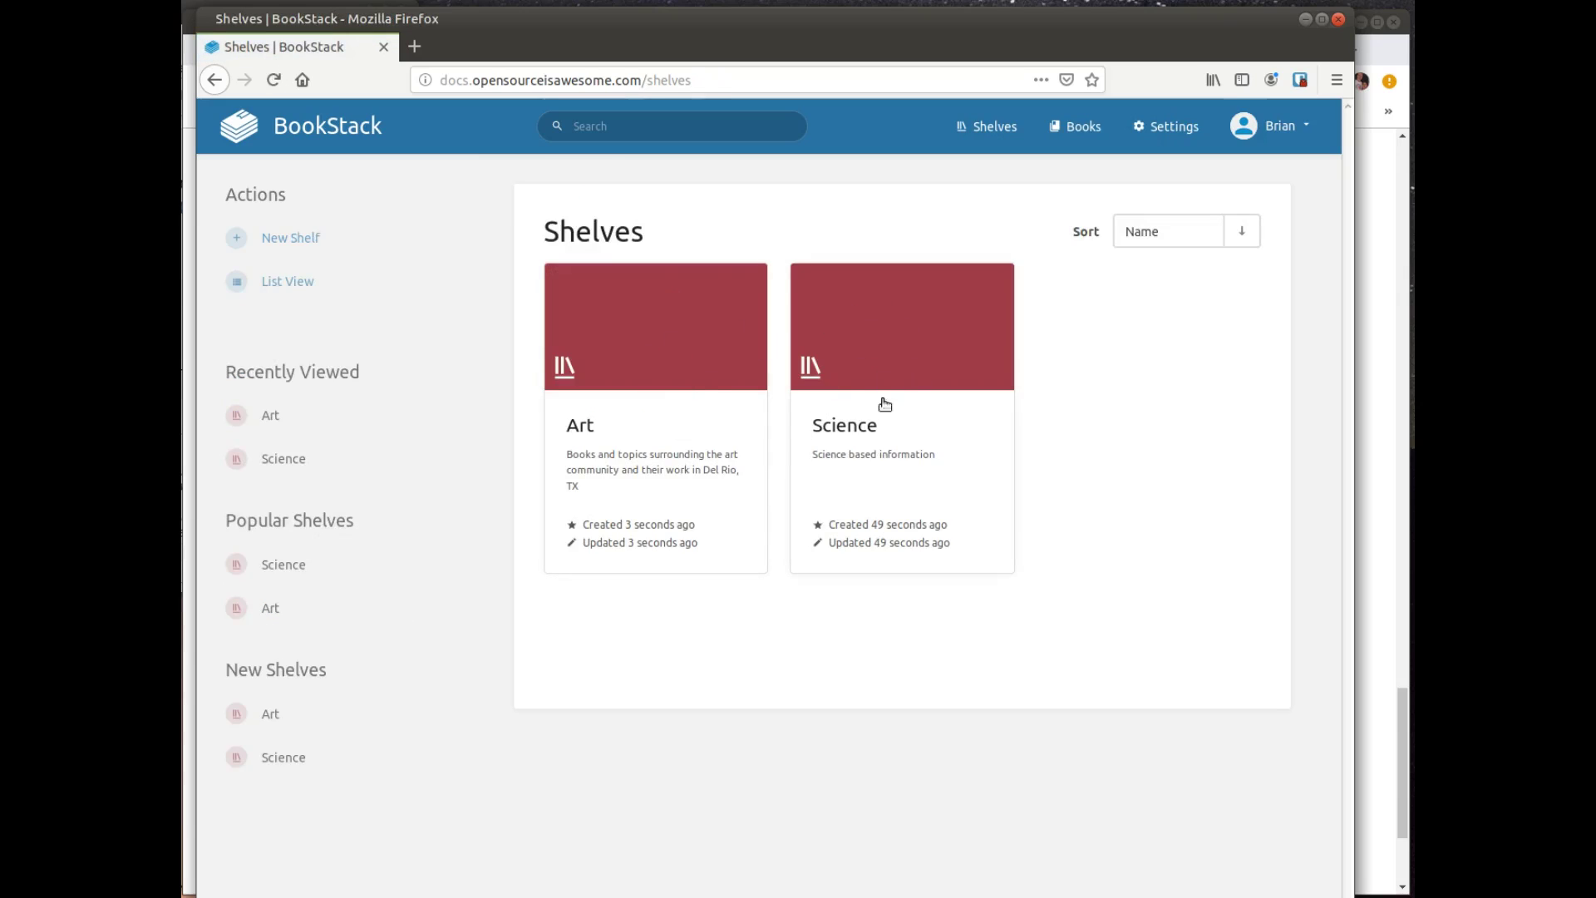
{"action": "left_click", "coordinate": [859, 428]}
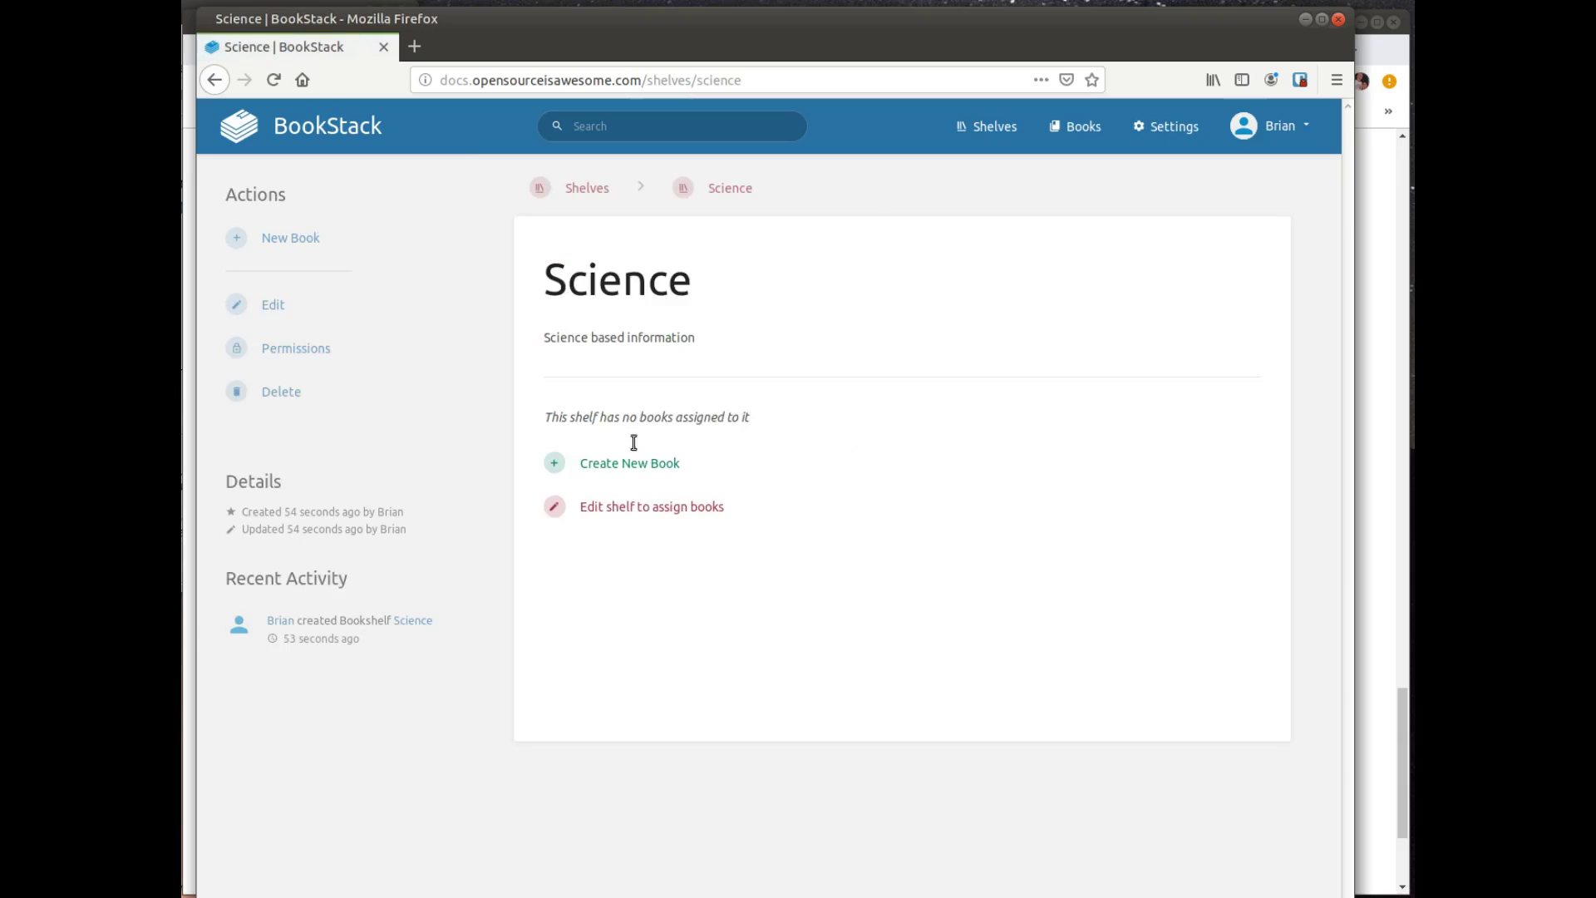
Step: Create the 'Physics of Martial Arts' book, described as studying the physics behind various martial arts
{"action": "left_click", "coordinate": [670, 465]}
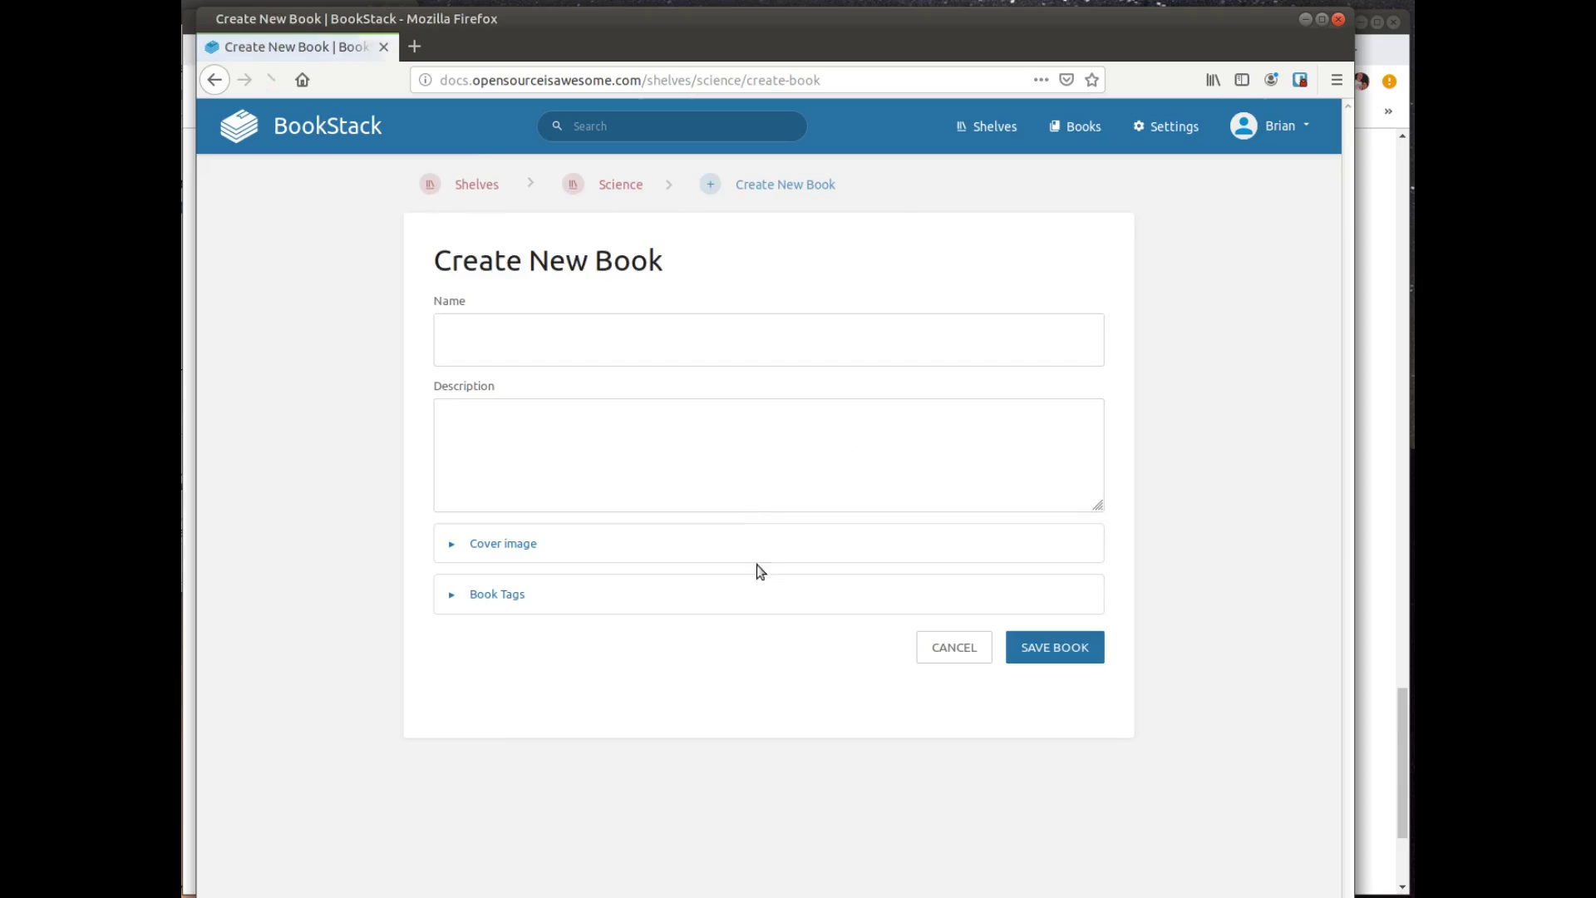
{"action": "left_click", "coordinate": [559, 326]}
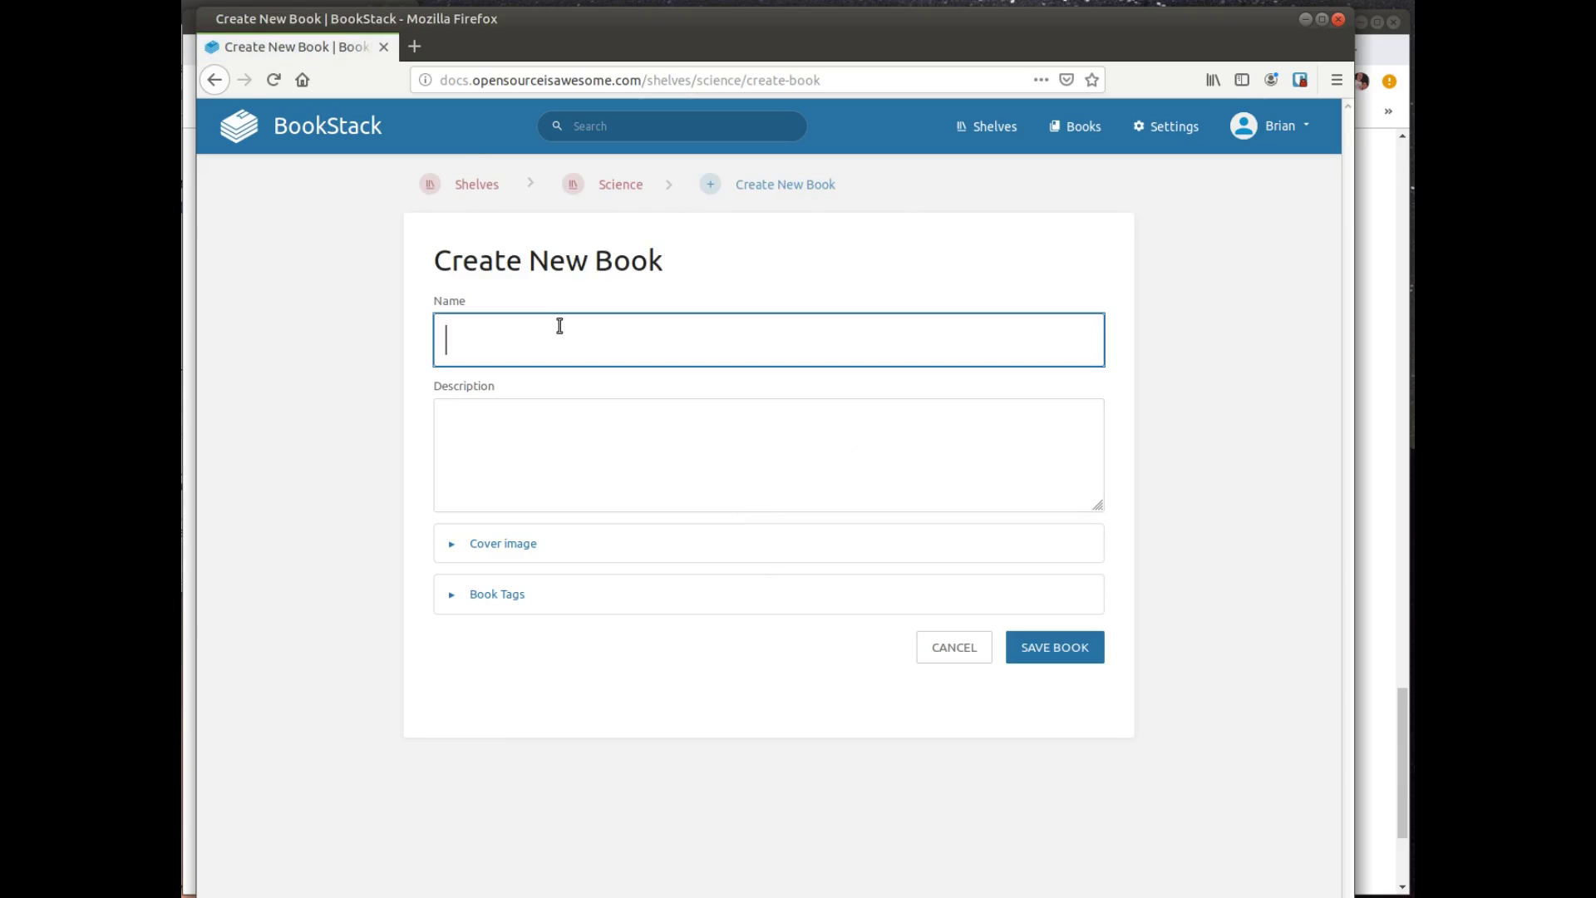
{"action": "type", "text": "Physics of Martial Arts"}
{"action": "key", "text": "Tab"}
{"action": "type", "text": "This book will study the physics behind various martial arts."}
{"action": "left_click", "coordinate": [488, 544]}
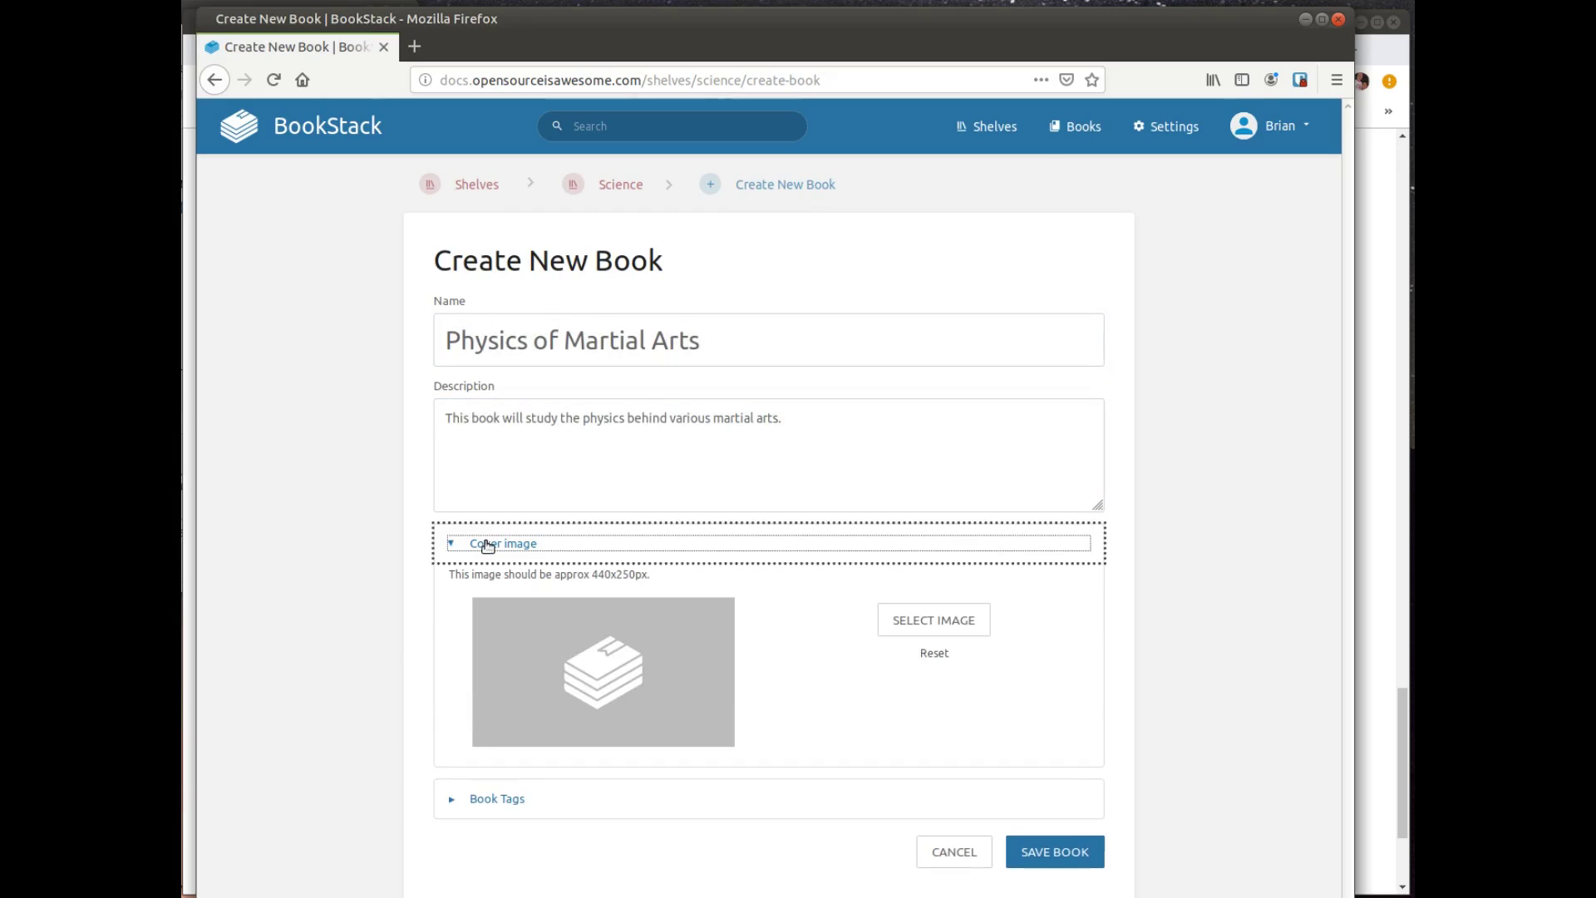
{"action": "left_click", "coordinate": [488, 545]}
{"action": "left_click", "coordinate": [517, 595]}
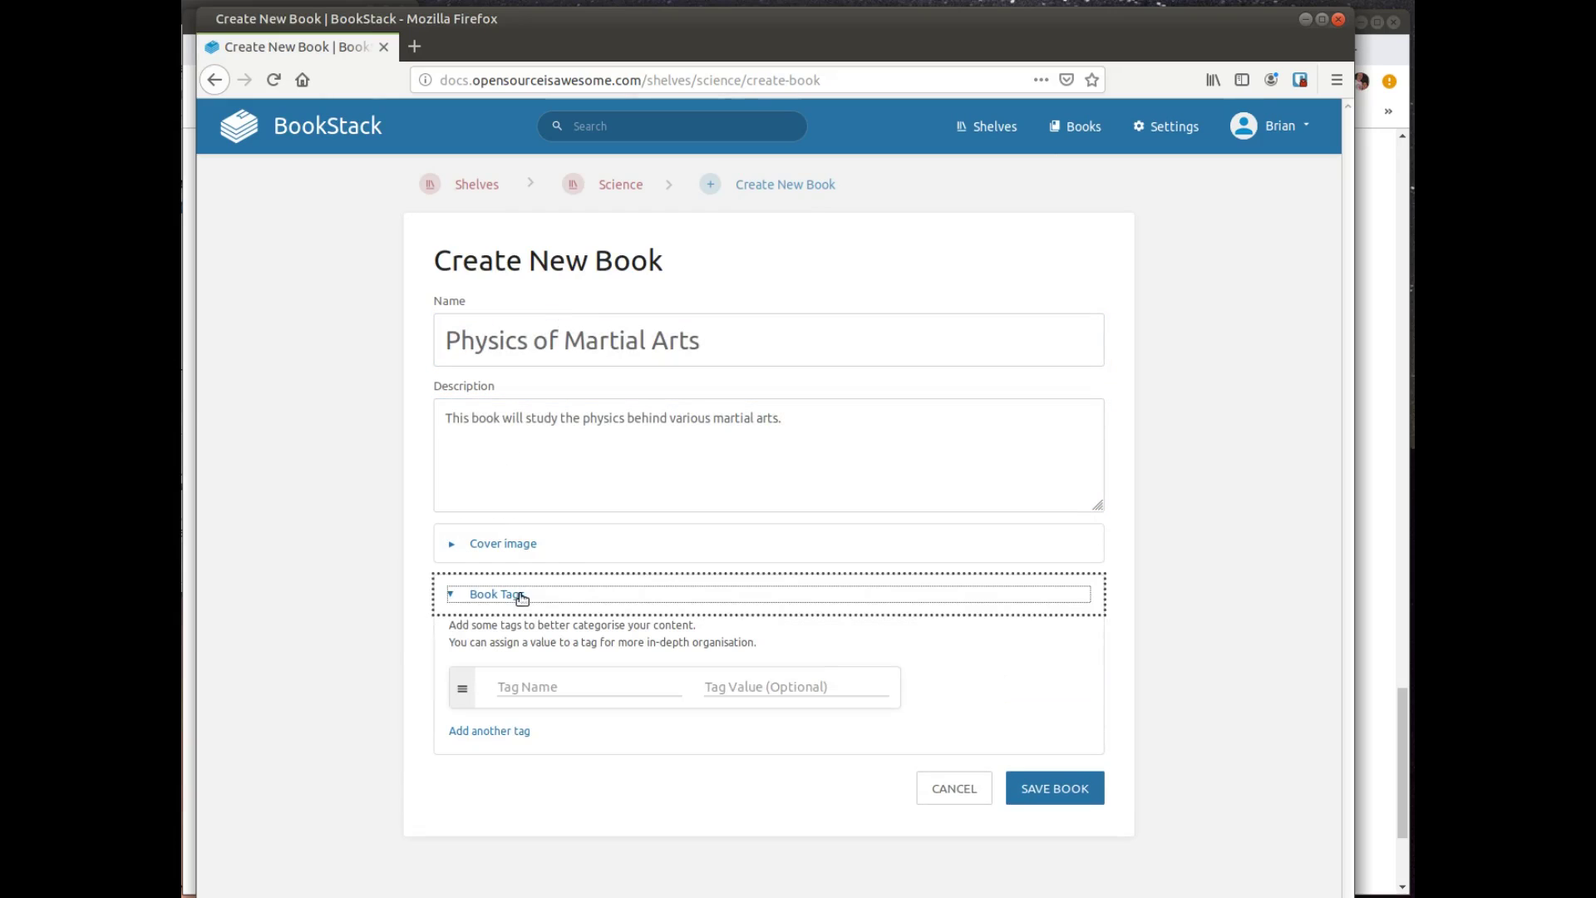
{"action": "left_click", "coordinate": [522, 595]}
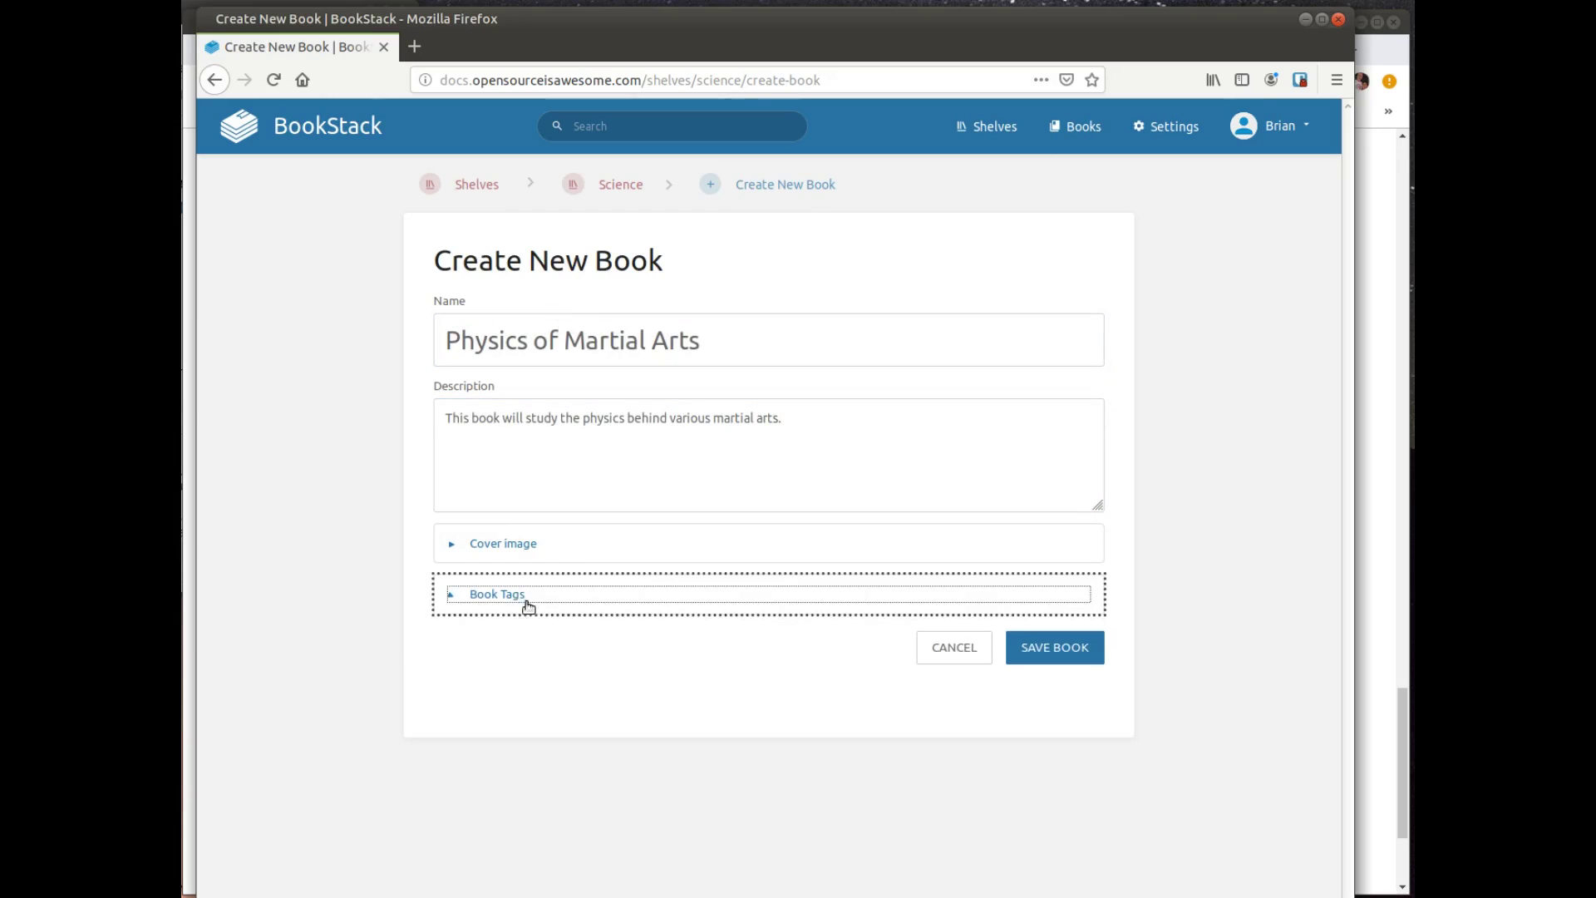
{"action": "left_click", "coordinate": [1032, 650]}
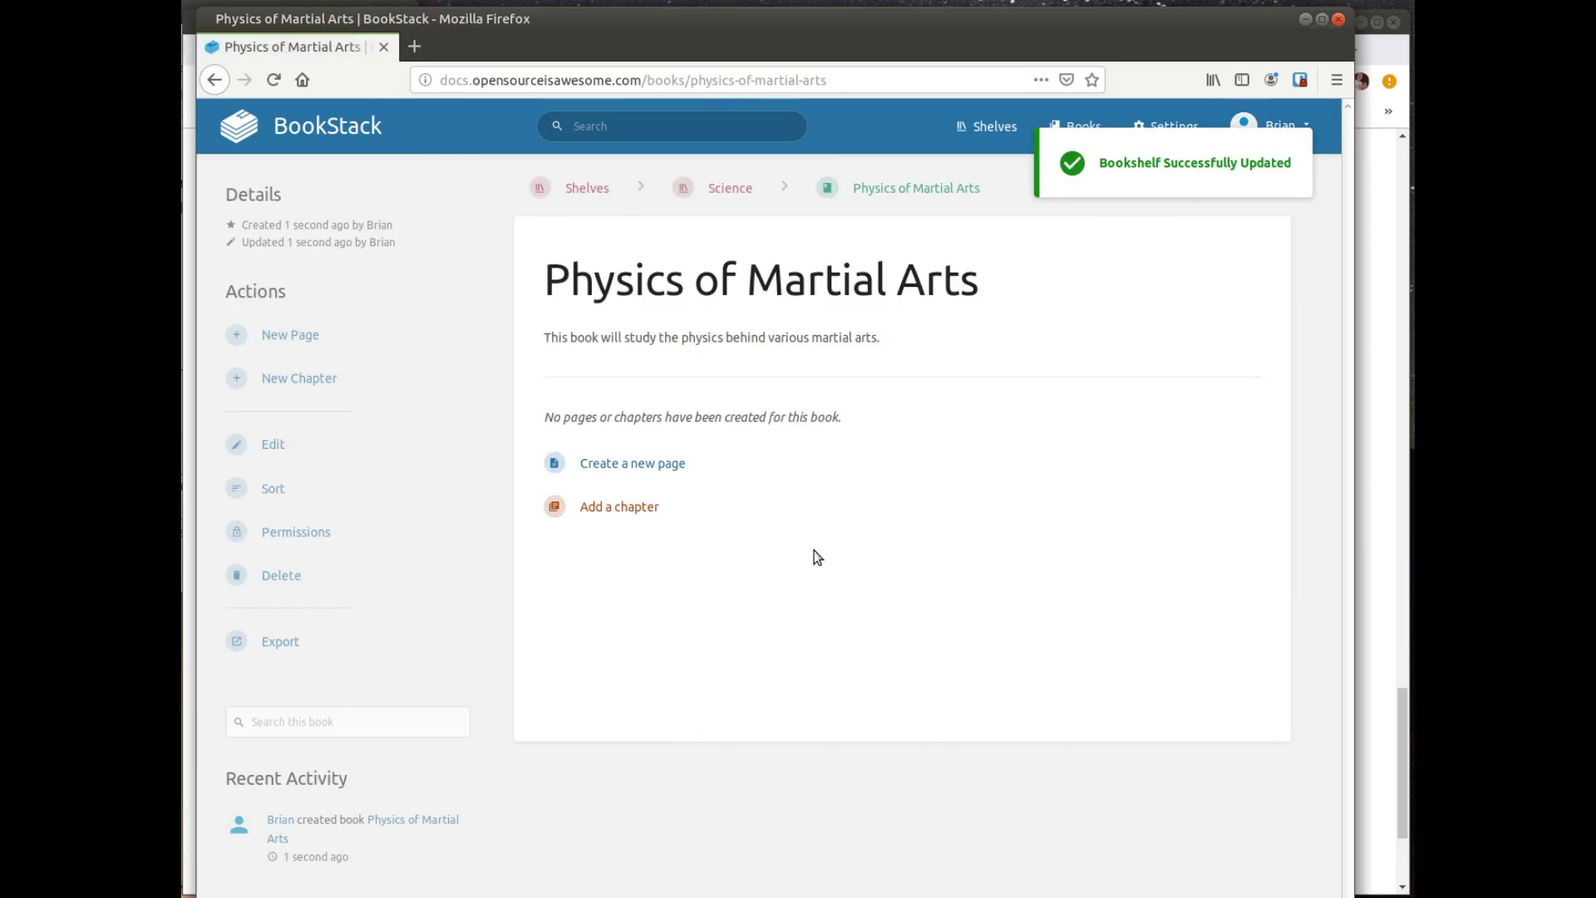